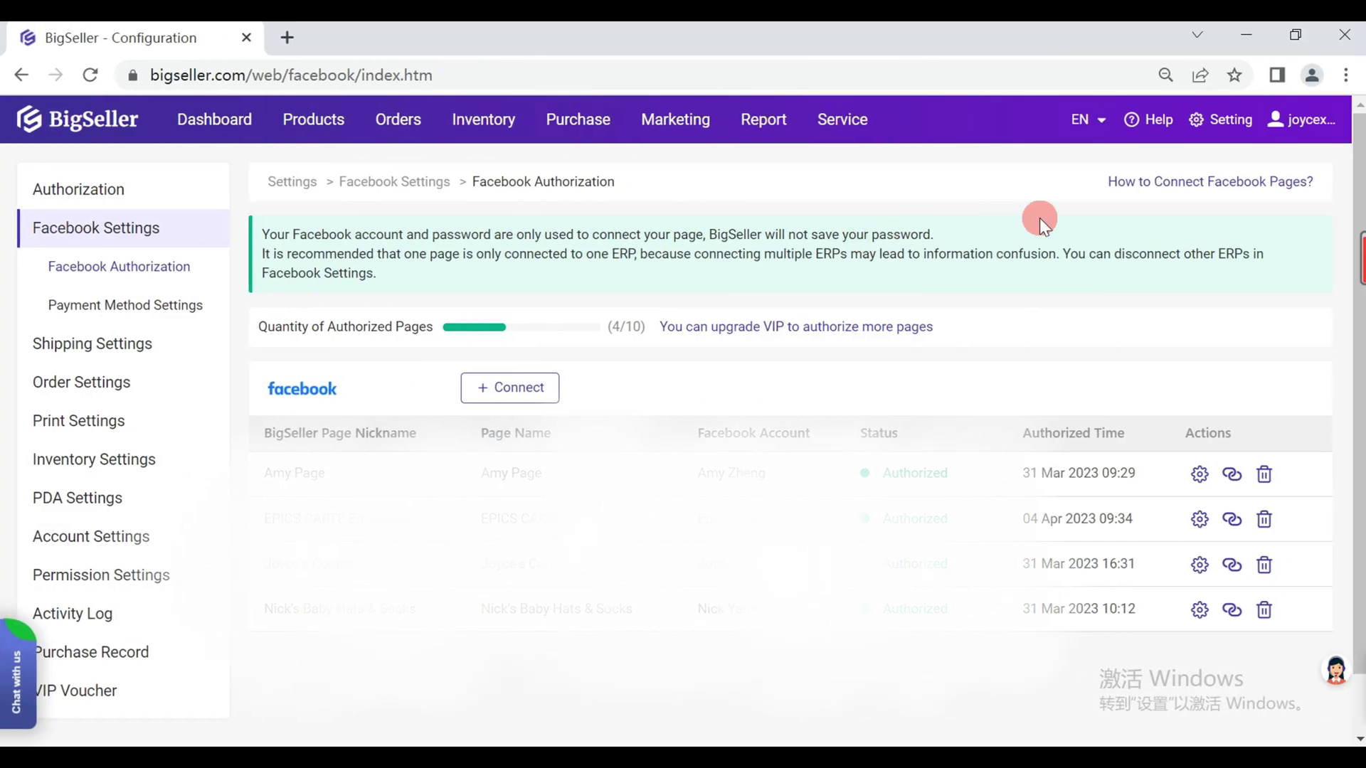
# Step: Go from the Step One title card to BigSeller's Facebook Authorization page, showing 4 of 10 pages used
pyautogui.moveTo(1273, 120)
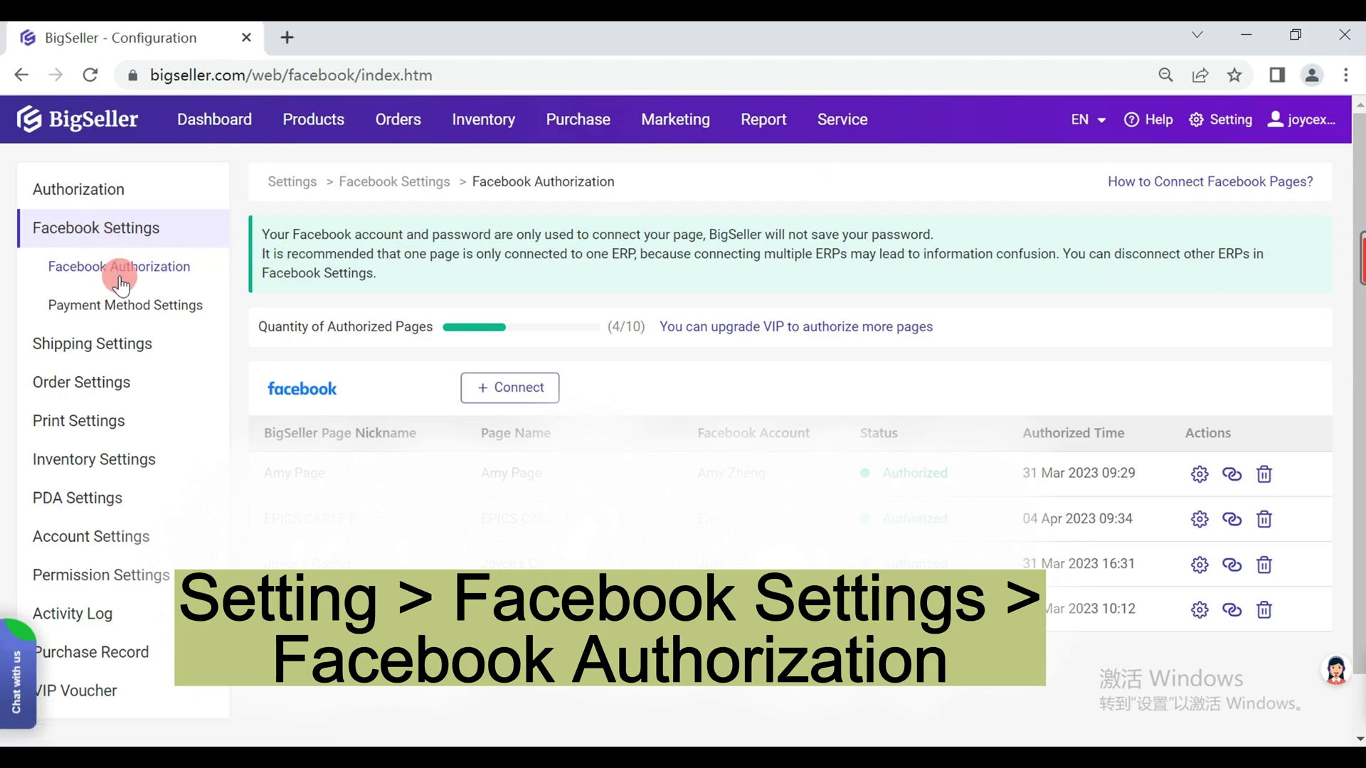
# Step: Start connecting a new Facebook page and log in with the Facebook account's email and password
pyautogui.click(520, 394)
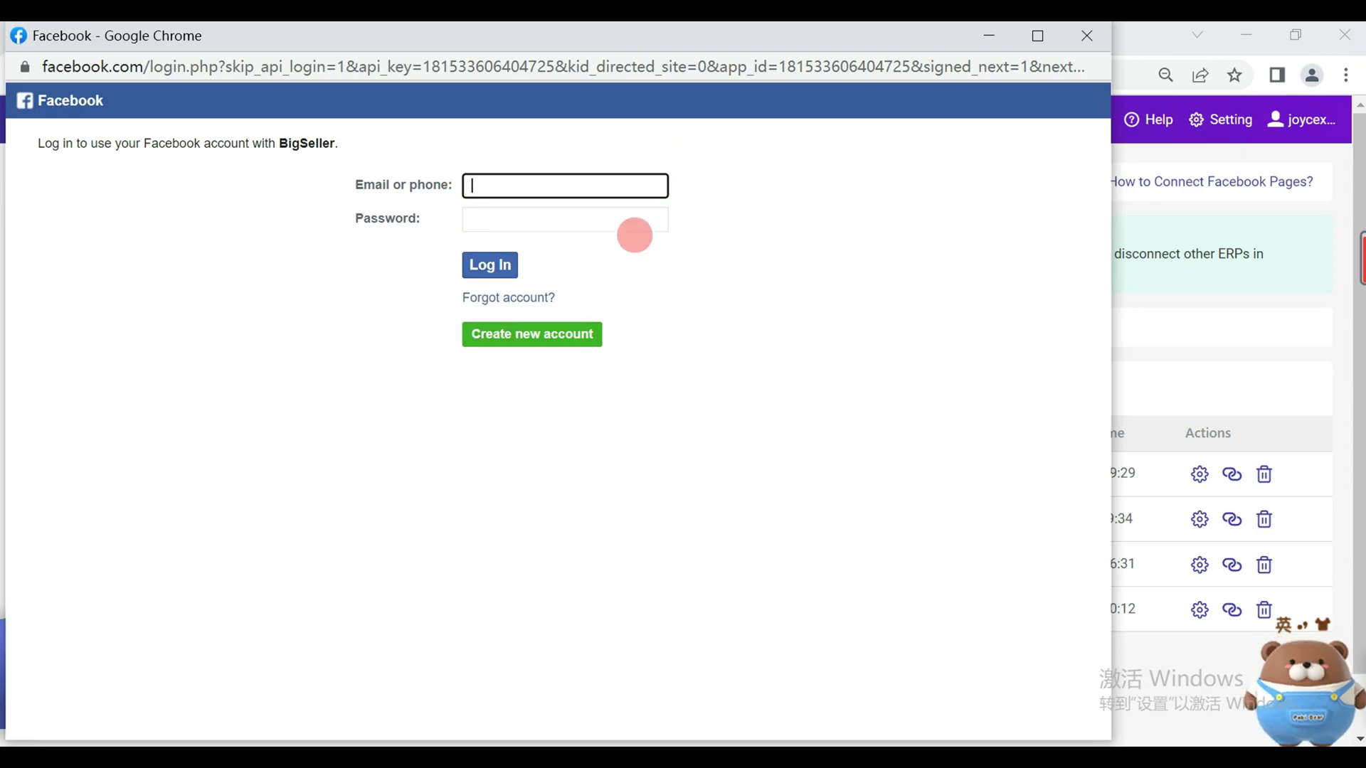
pyautogui.click(518, 222)
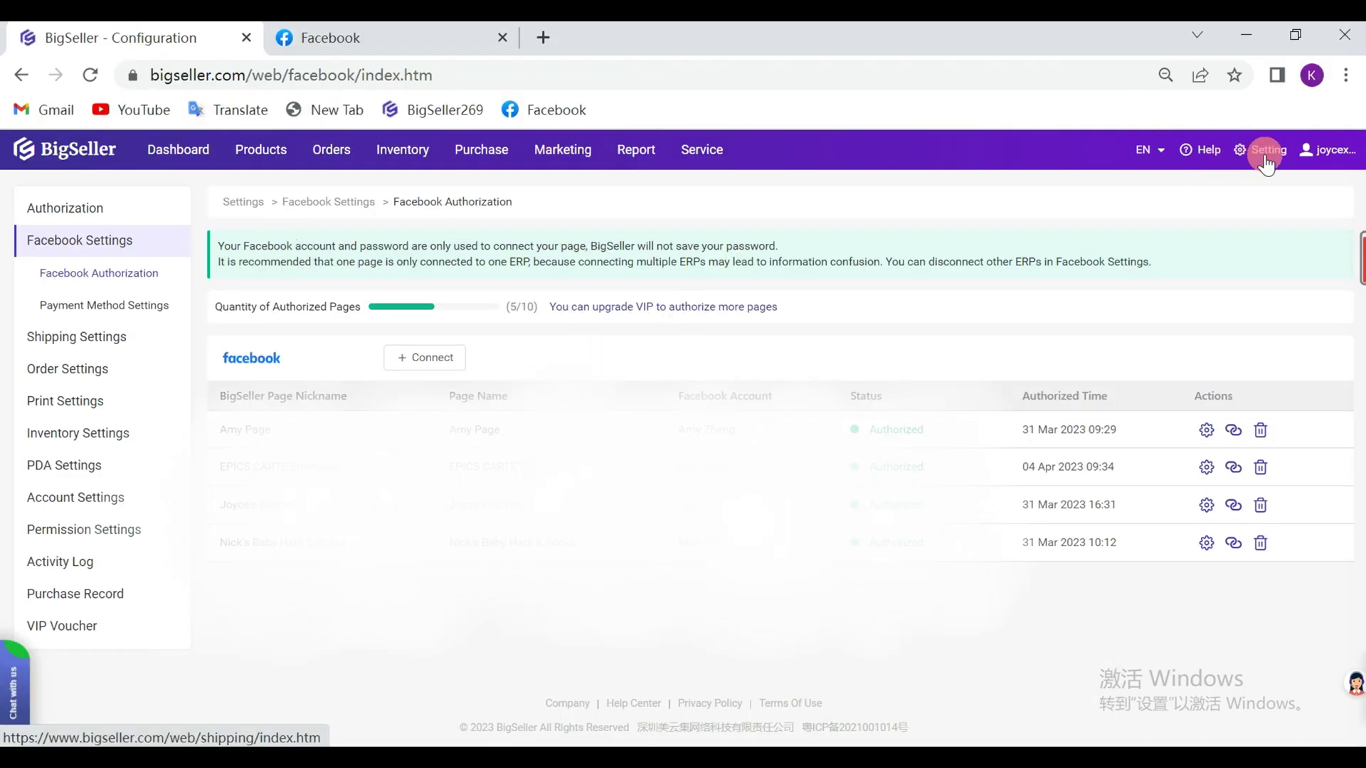
# Step: Open the Facebook connection window and continue as the signed-in Facebook account
pyautogui.click(413, 356)
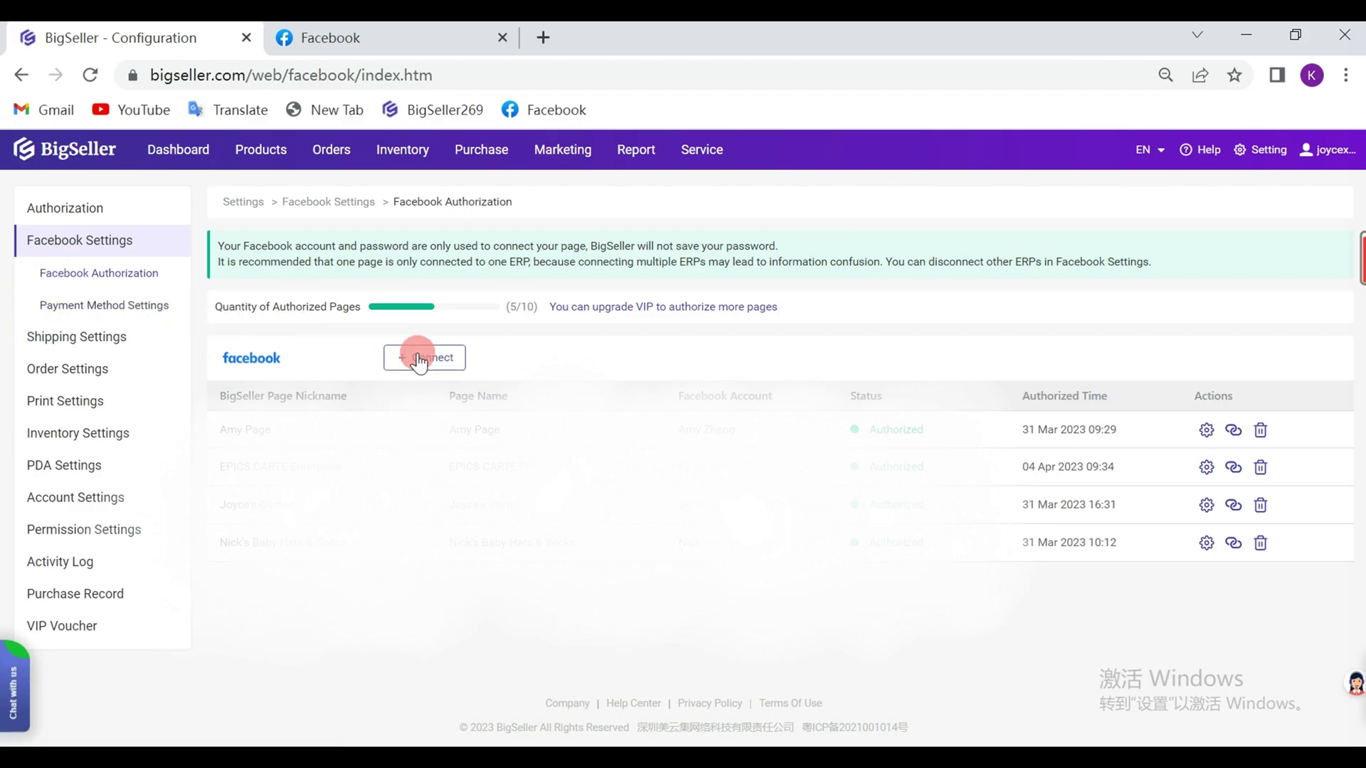
pyautogui.click(422, 362)
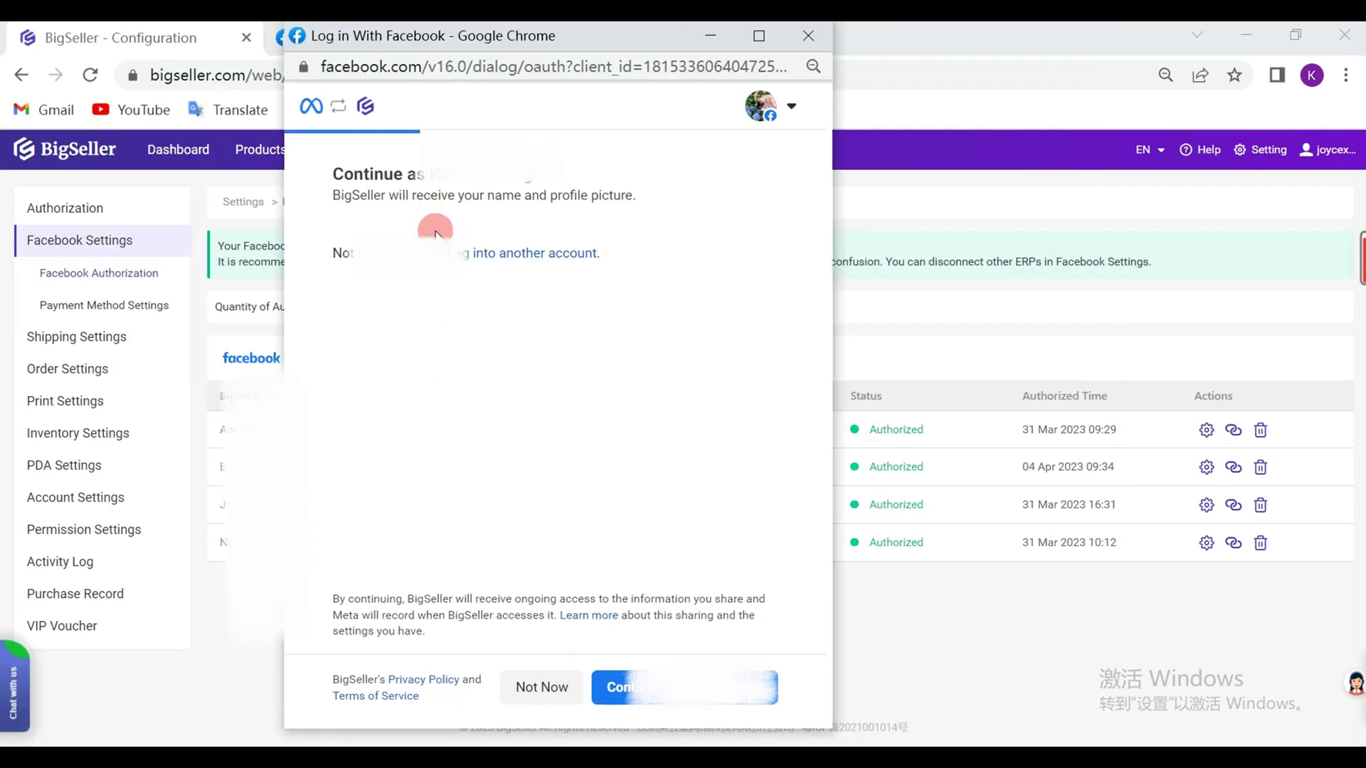
pyautogui.click(782, 107)
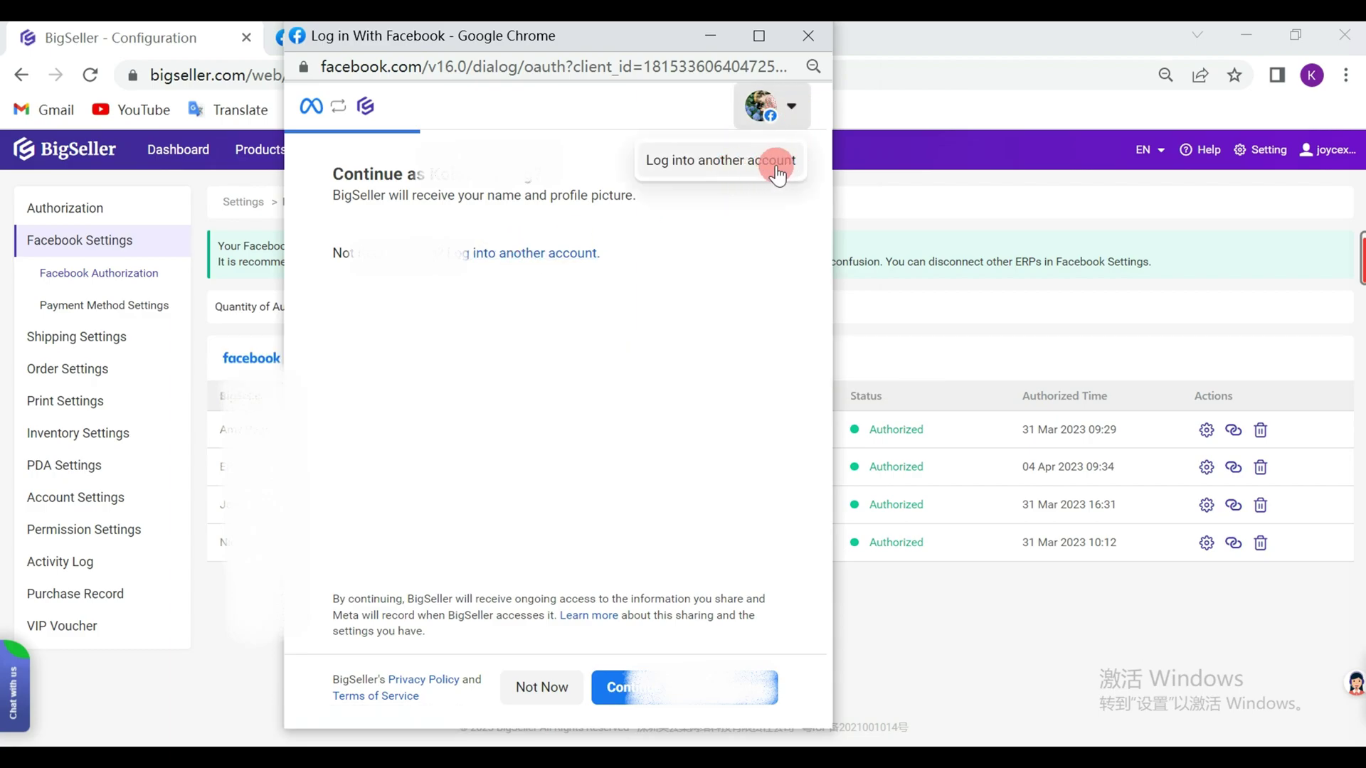
pyautogui.click(731, 299)
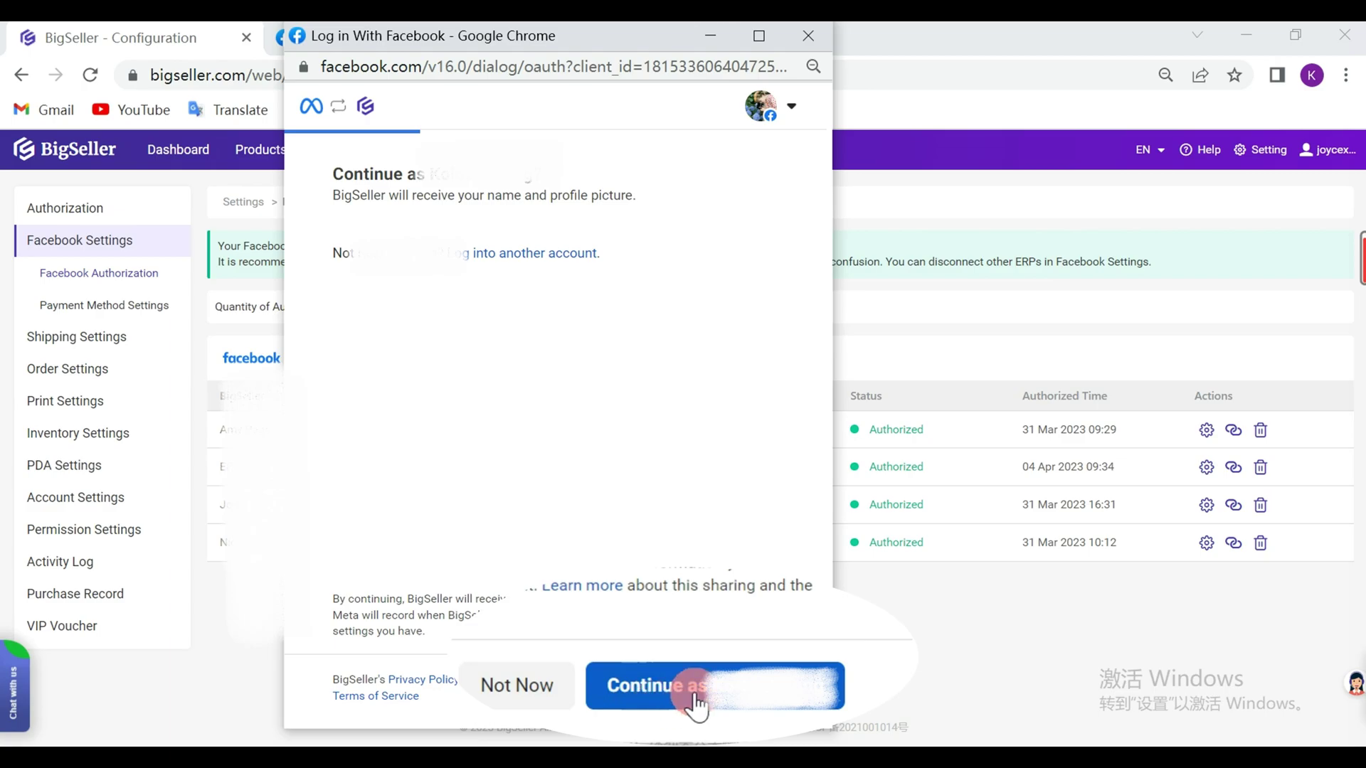
pyautogui.click(672, 694)
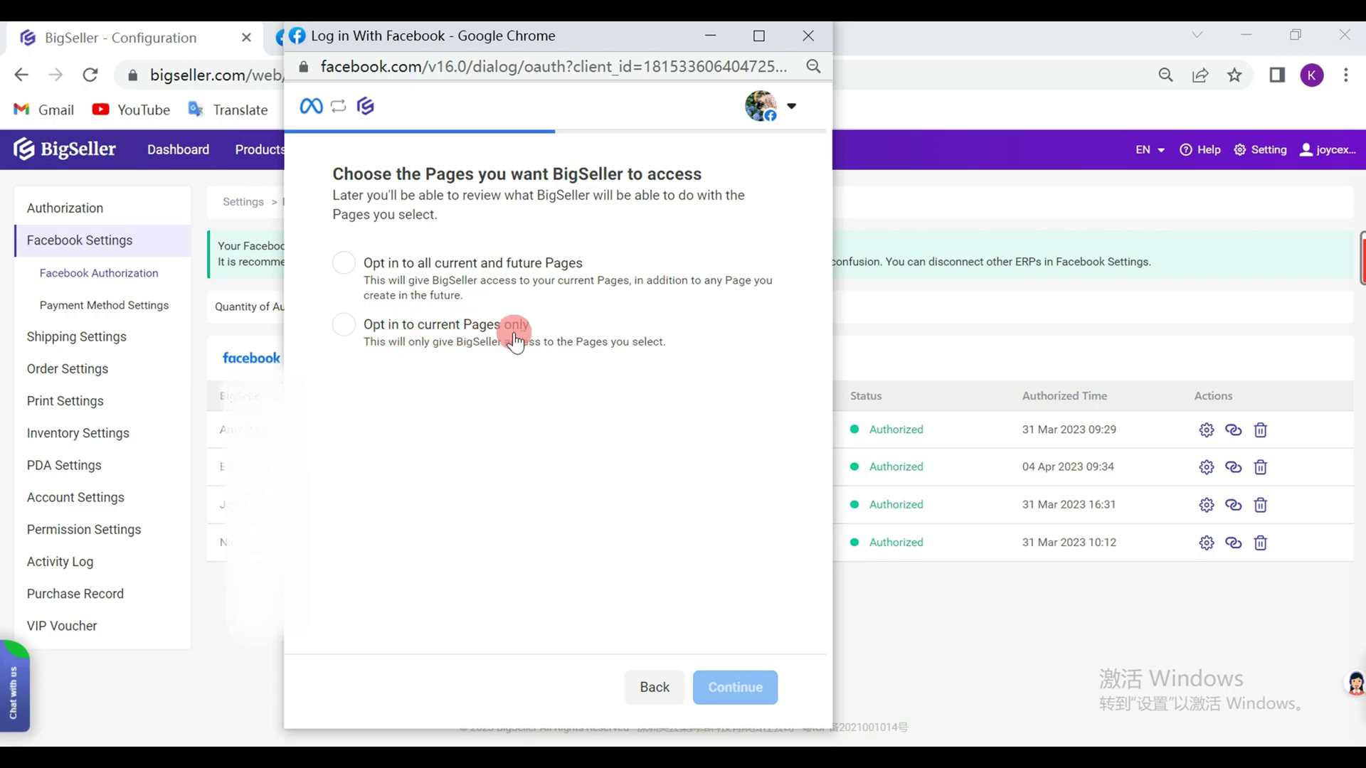
# Step: Opt in to current Pages only, choose just Test-2023, and save the permissions
pyautogui.click(344, 324)
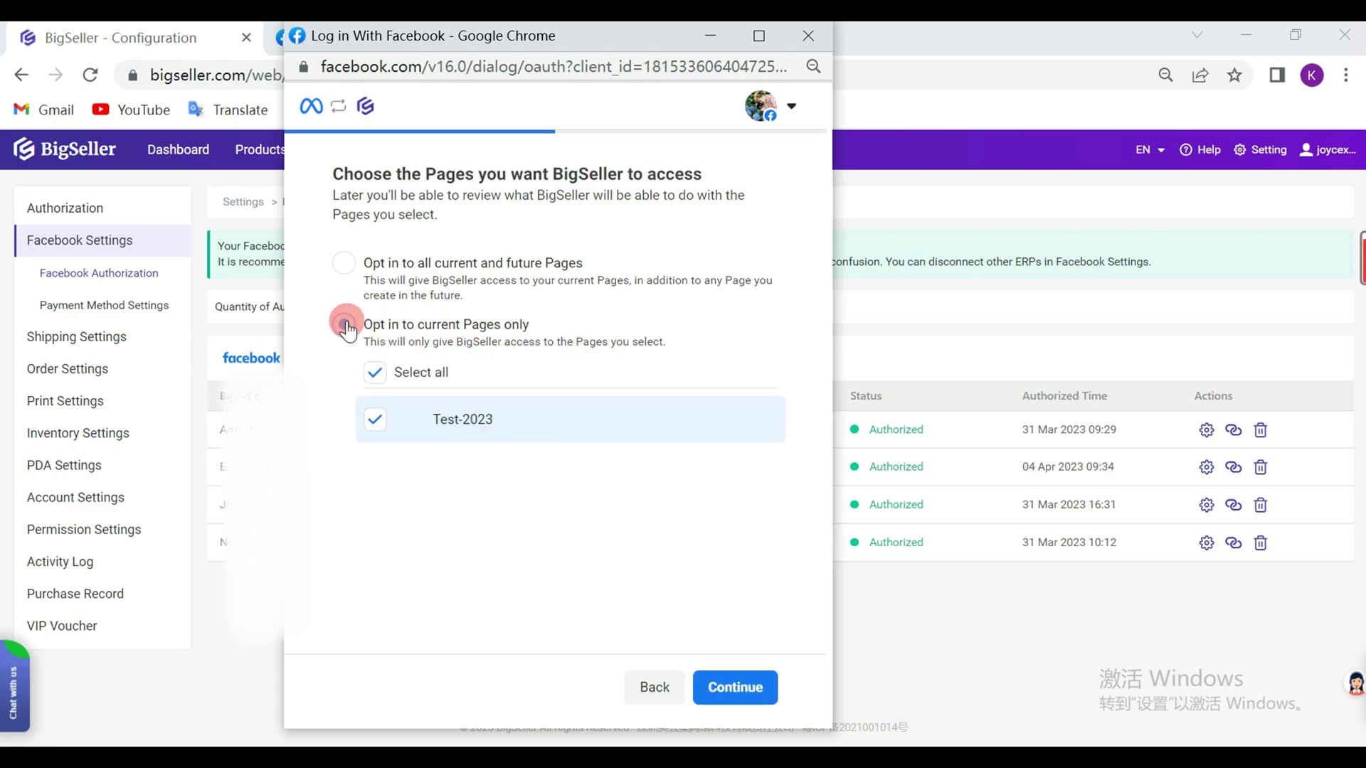
pyautogui.click(370, 384)
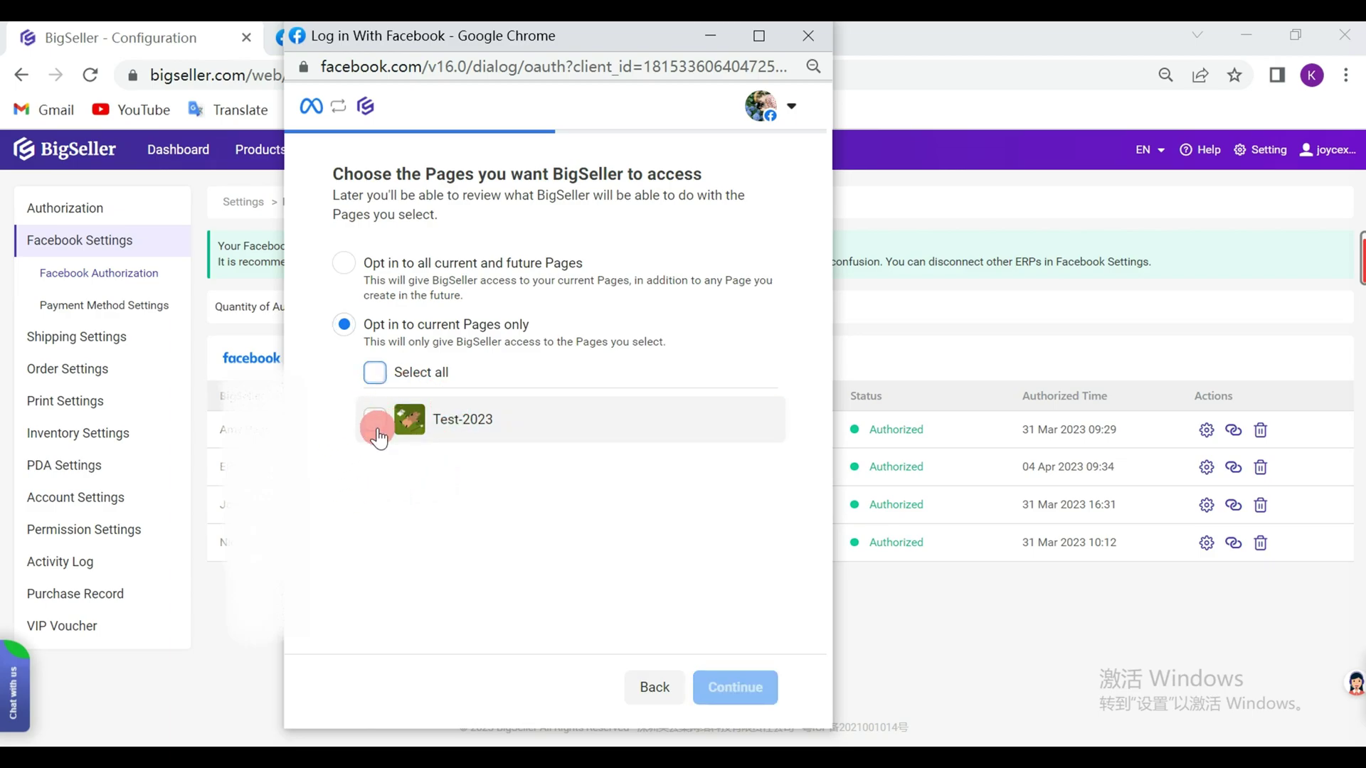
pyautogui.click(375, 424)
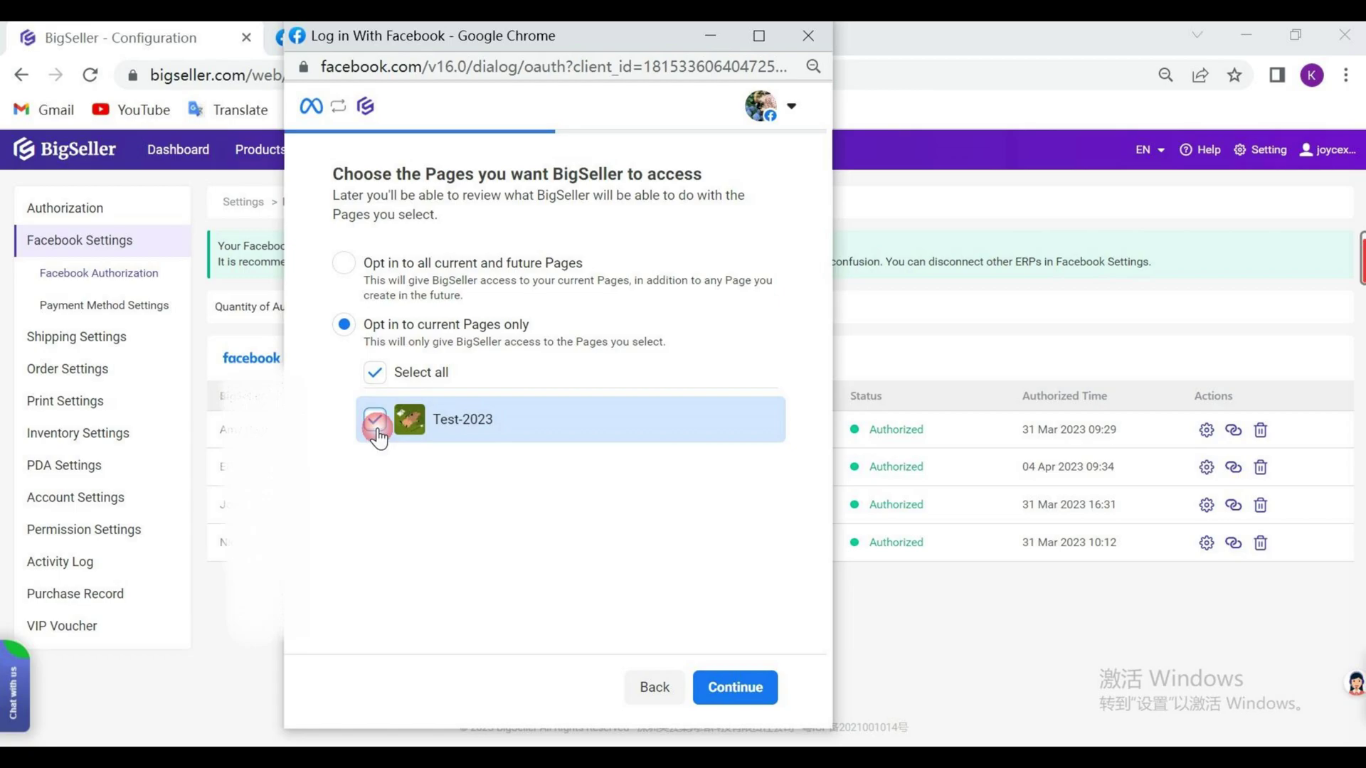
pyautogui.click(734, 700)
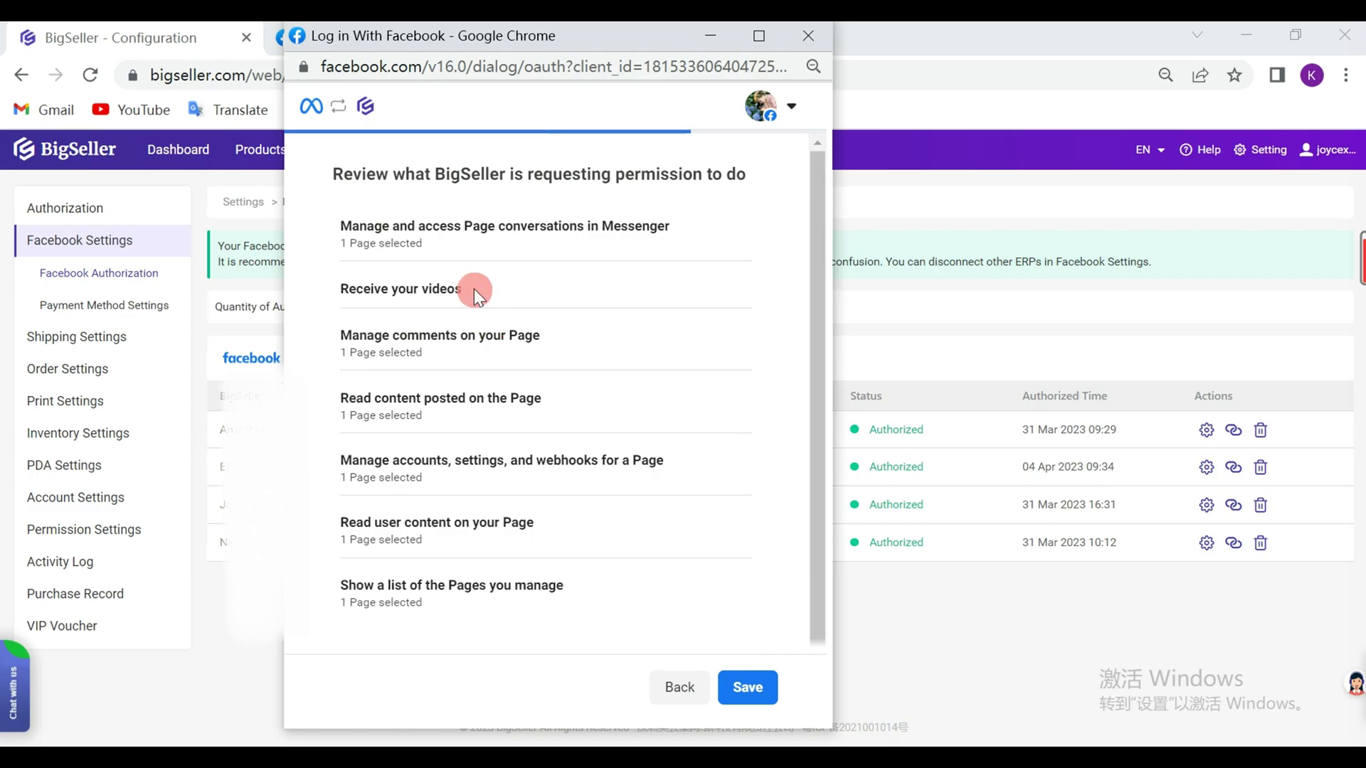
pyautogui.click(747, 686)
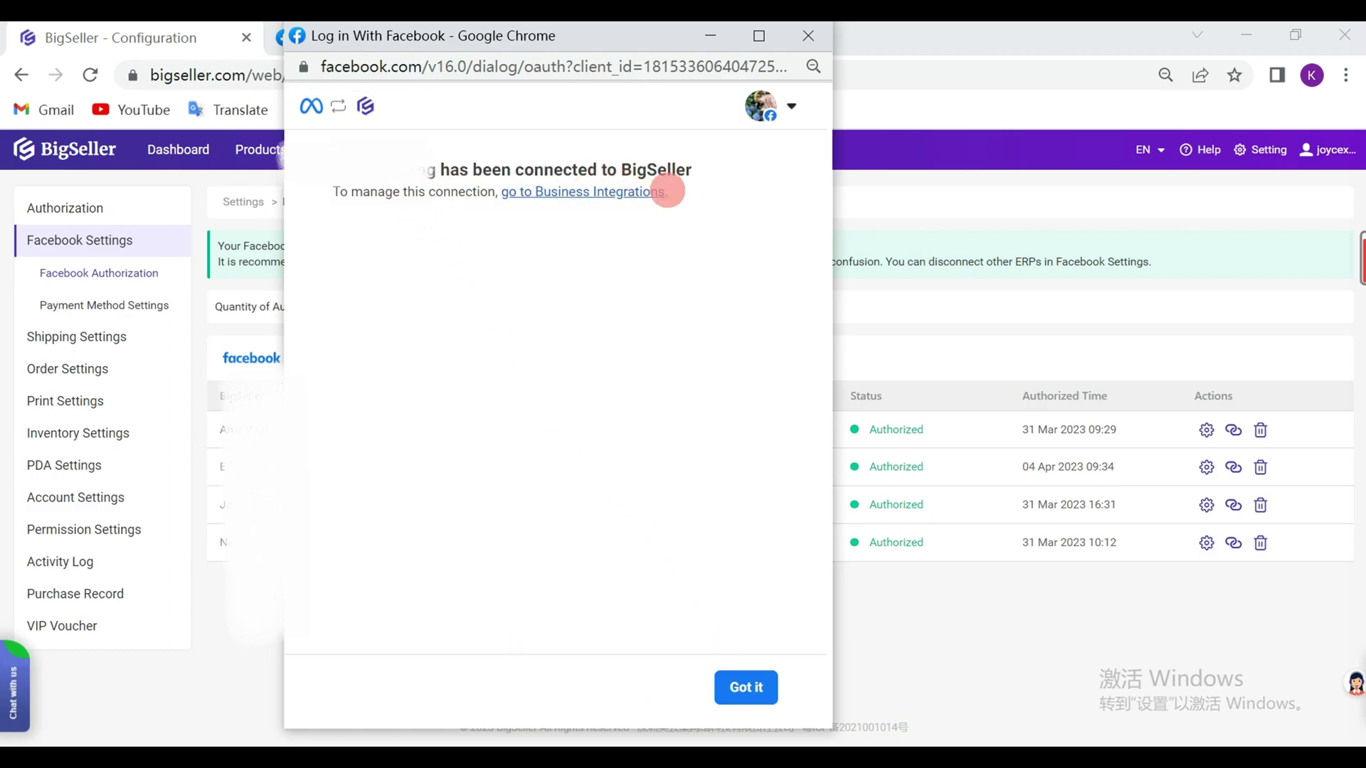
pyautogui.click(742, 694)
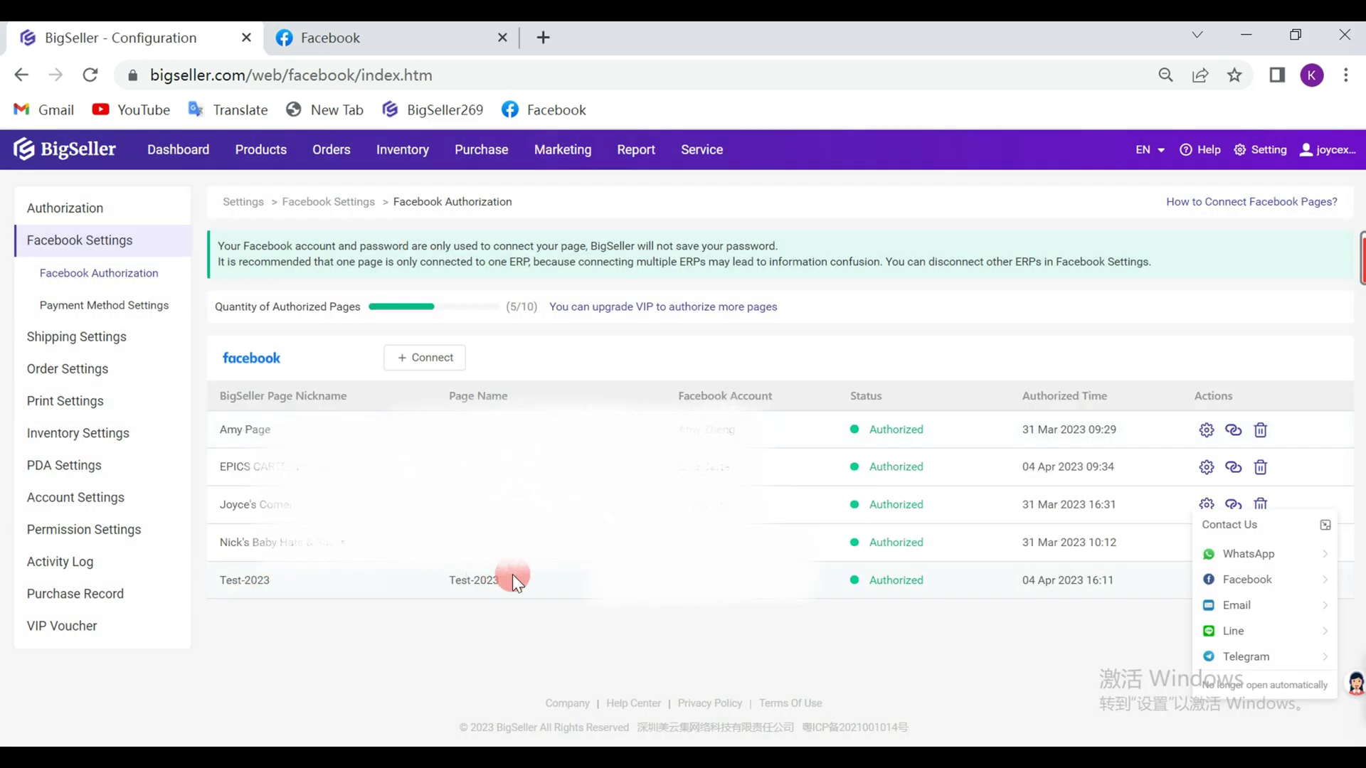
# Step: Change the Test-2023 page nickname to Test0405 and save it
pyautogui.click(1351, 685)
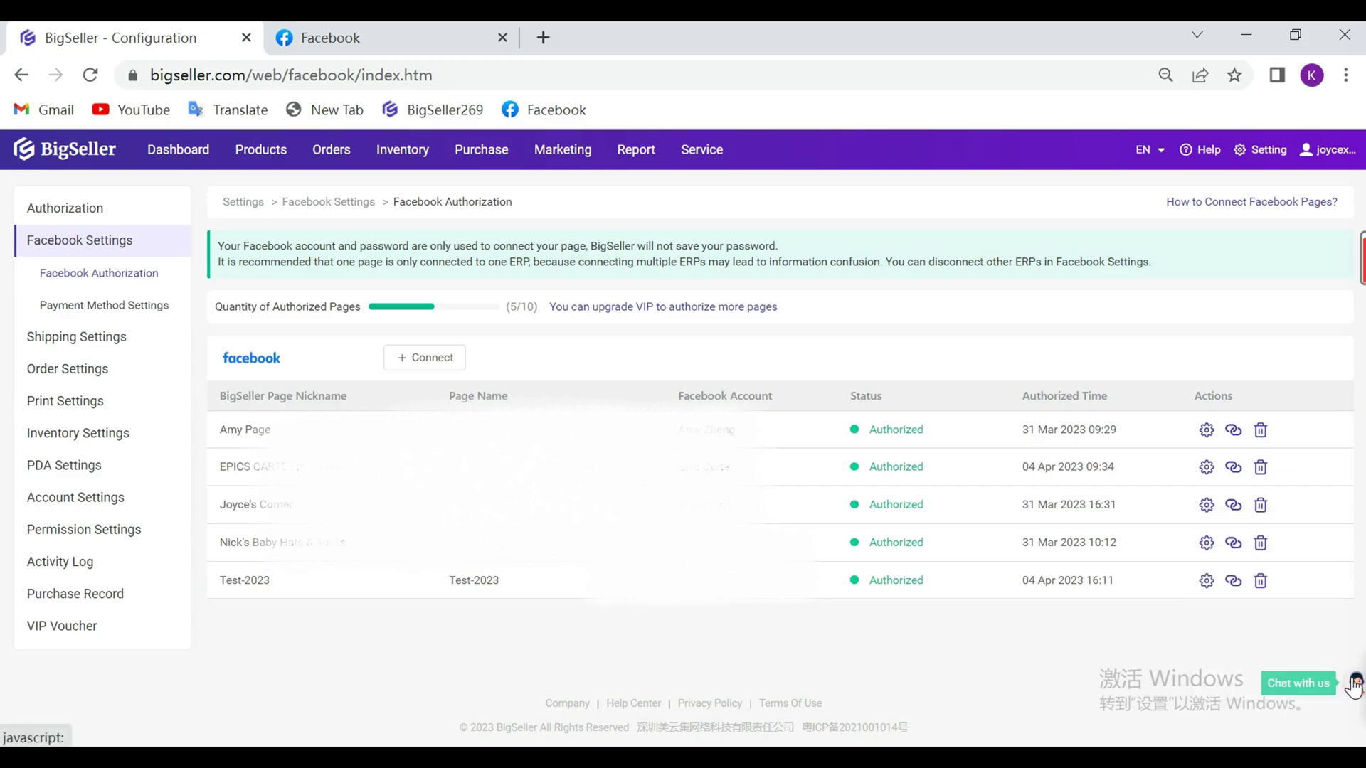
pyautogui.click(1205, 579)
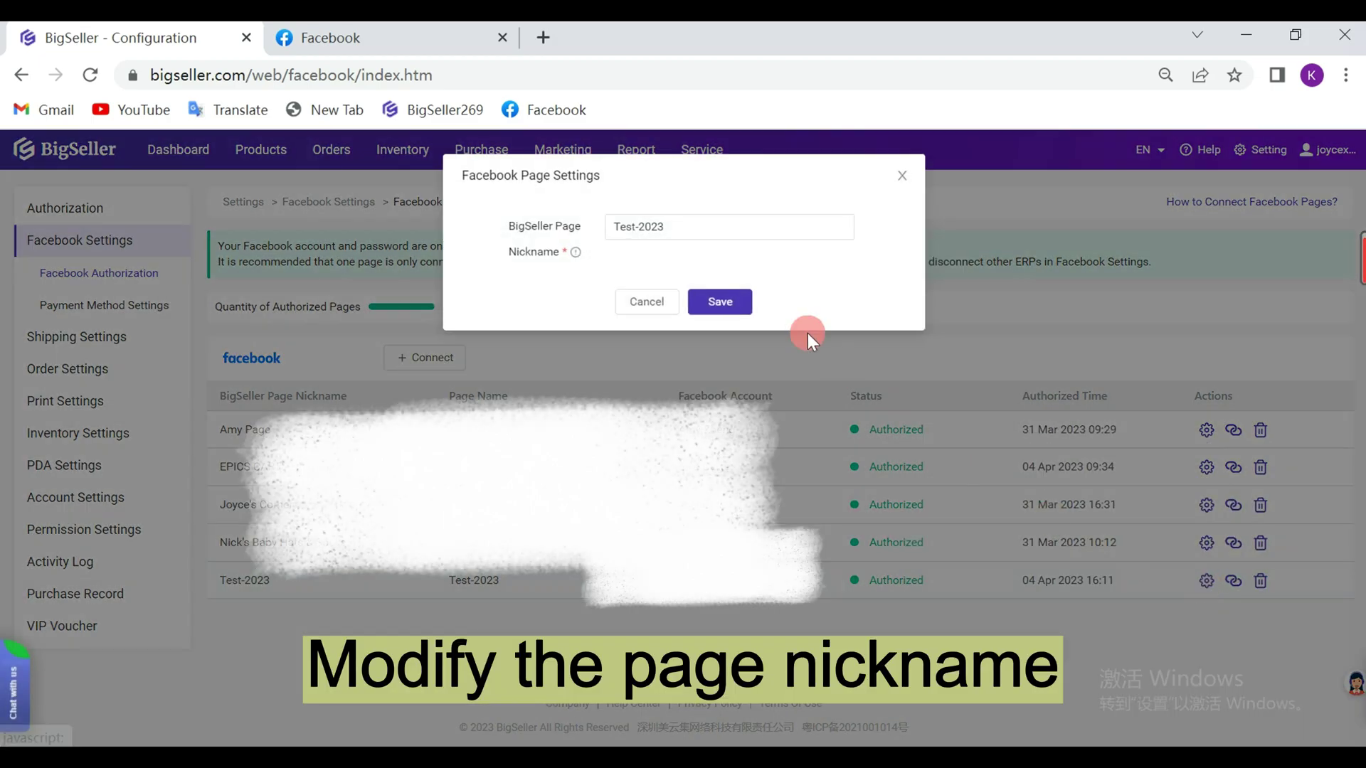
pyautogui.click(730, 225)
pyautogui.hotkey('ctrl', 'a')
pyautogui.press('BackSpace')
pyautogui.write('Test0405')
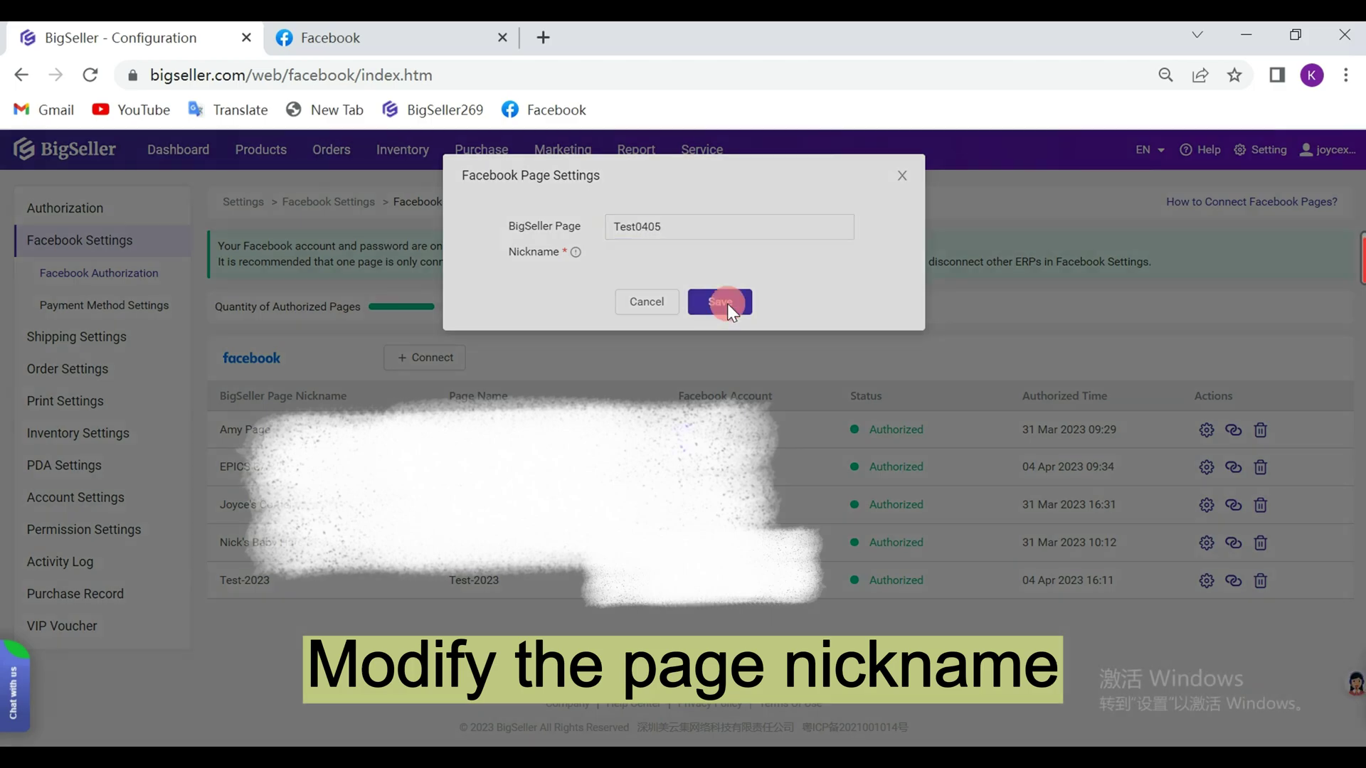
pyautogui.click(727, 303)
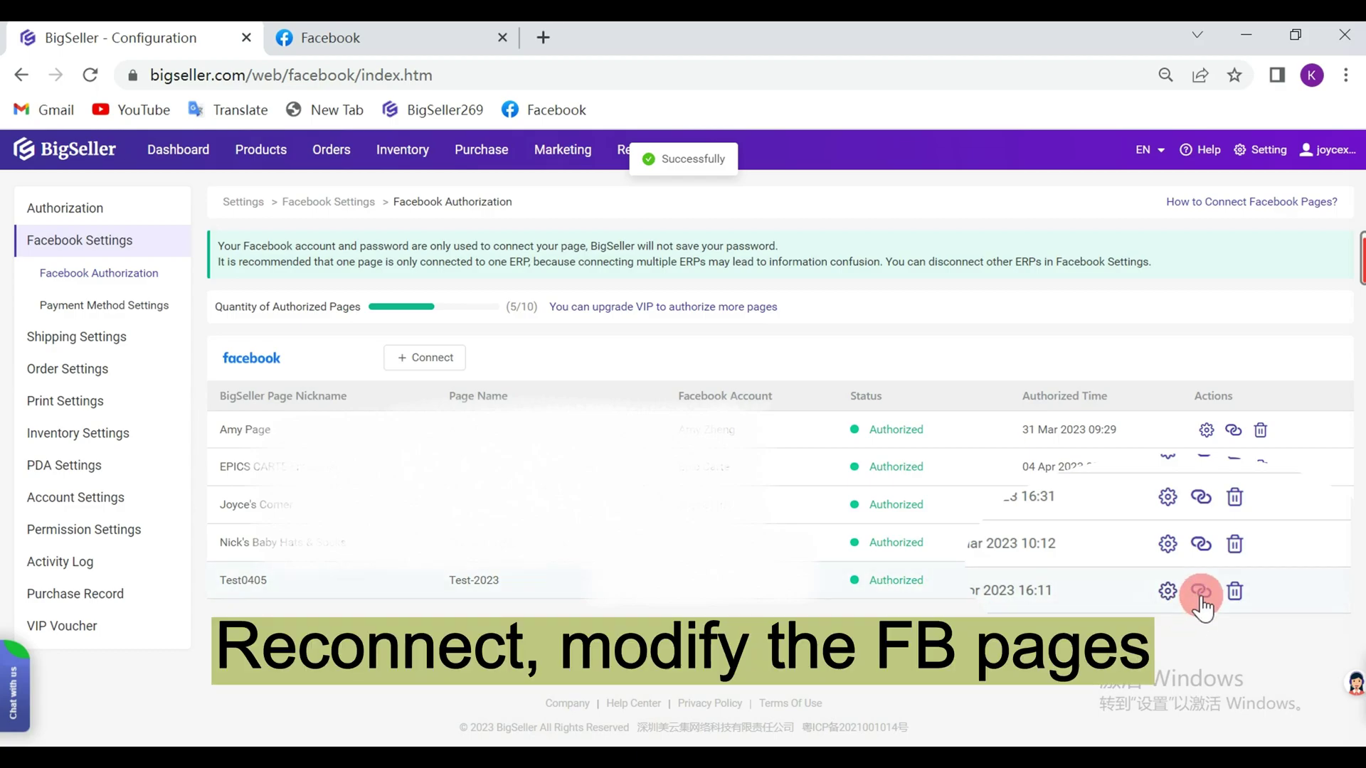
# Step: Try reconnecting and deleting the Test0405 page, cancelling both
pyautogui.click(1234, 583)
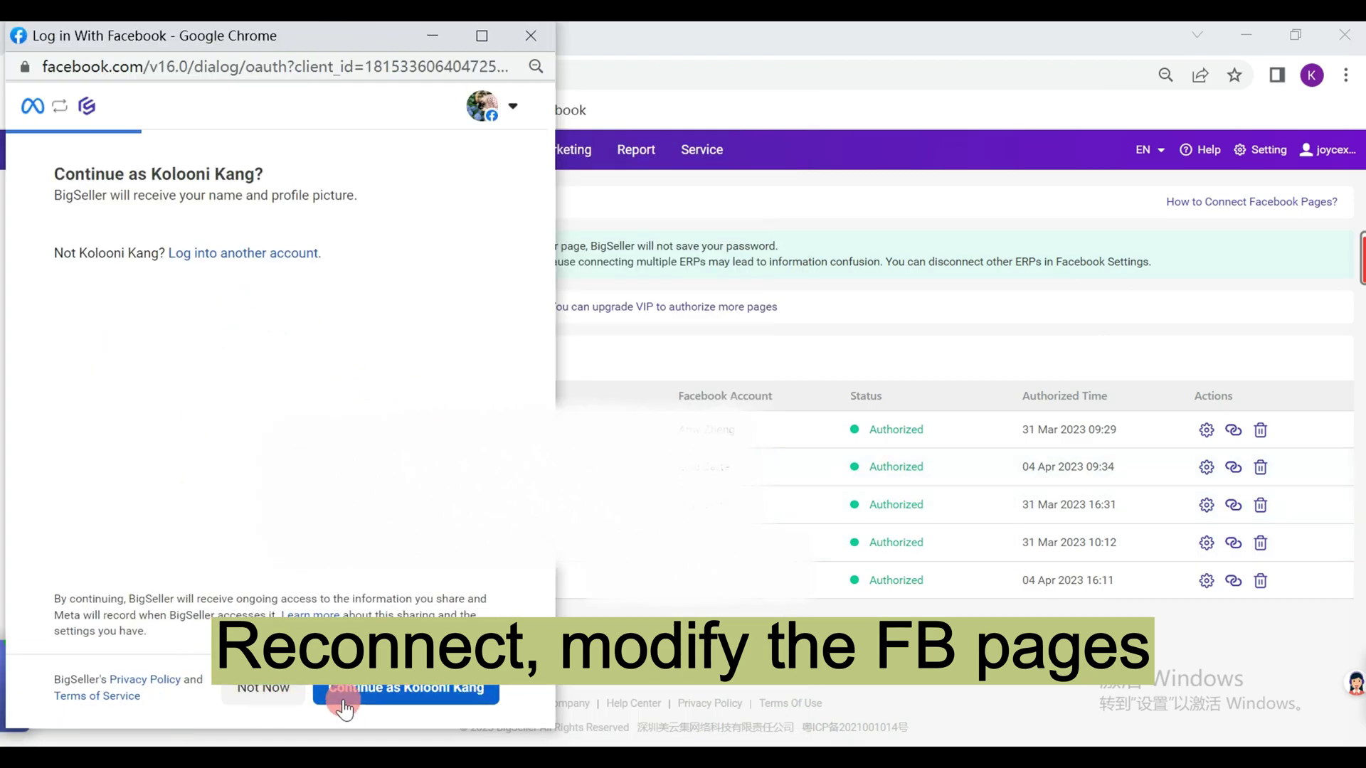
pyautogui.click(344, 704)
pyautogui.click(66, 262)
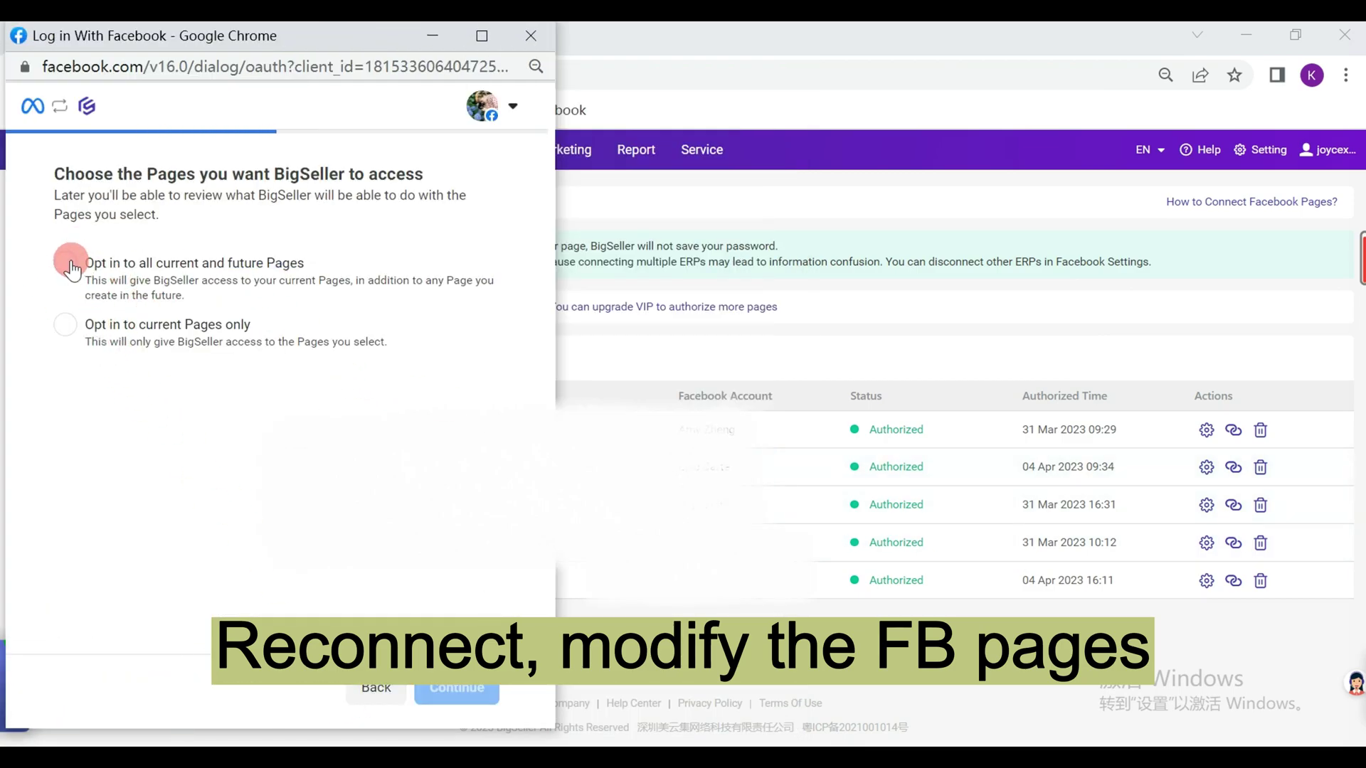
pyautogui.click(65, 323)
pyautogui.click(445, 690)
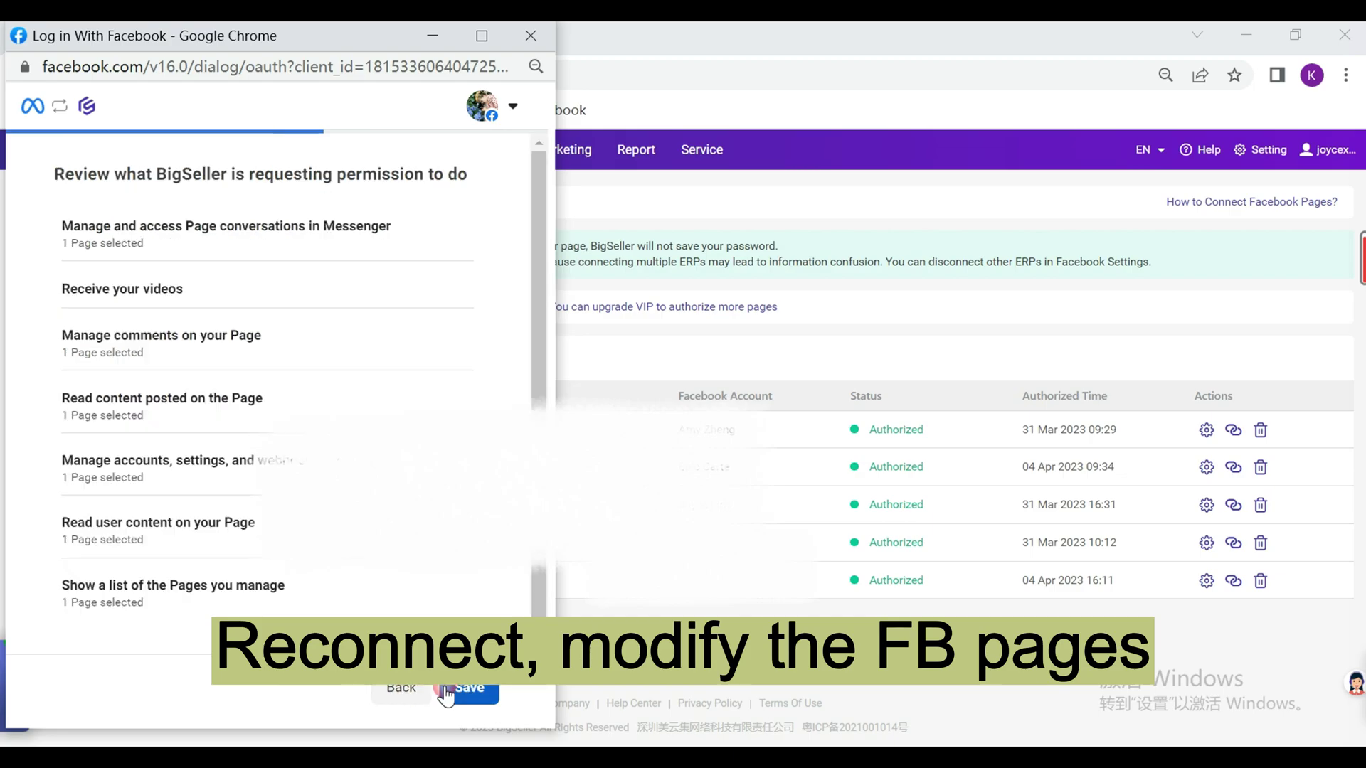
pyautogui.click(528, 37)
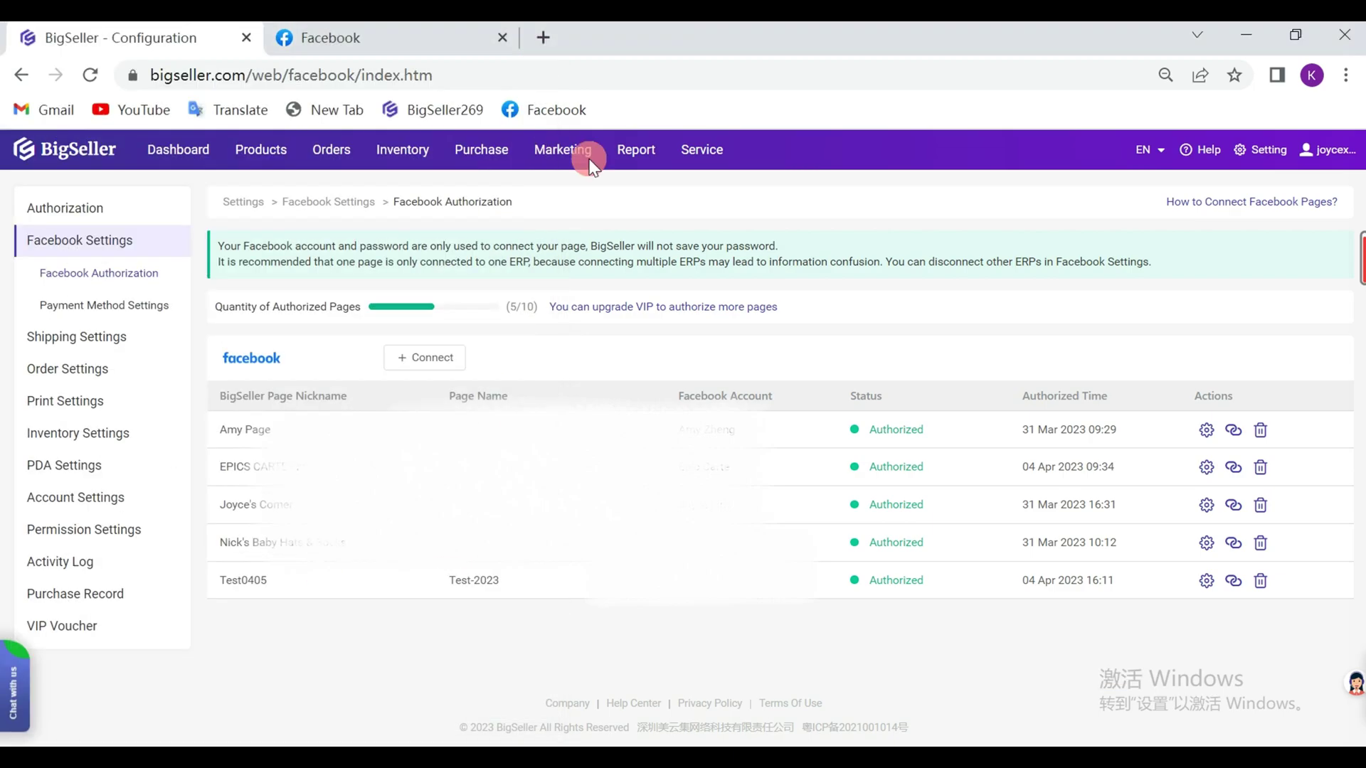
pyautogui.click(1245, 574)
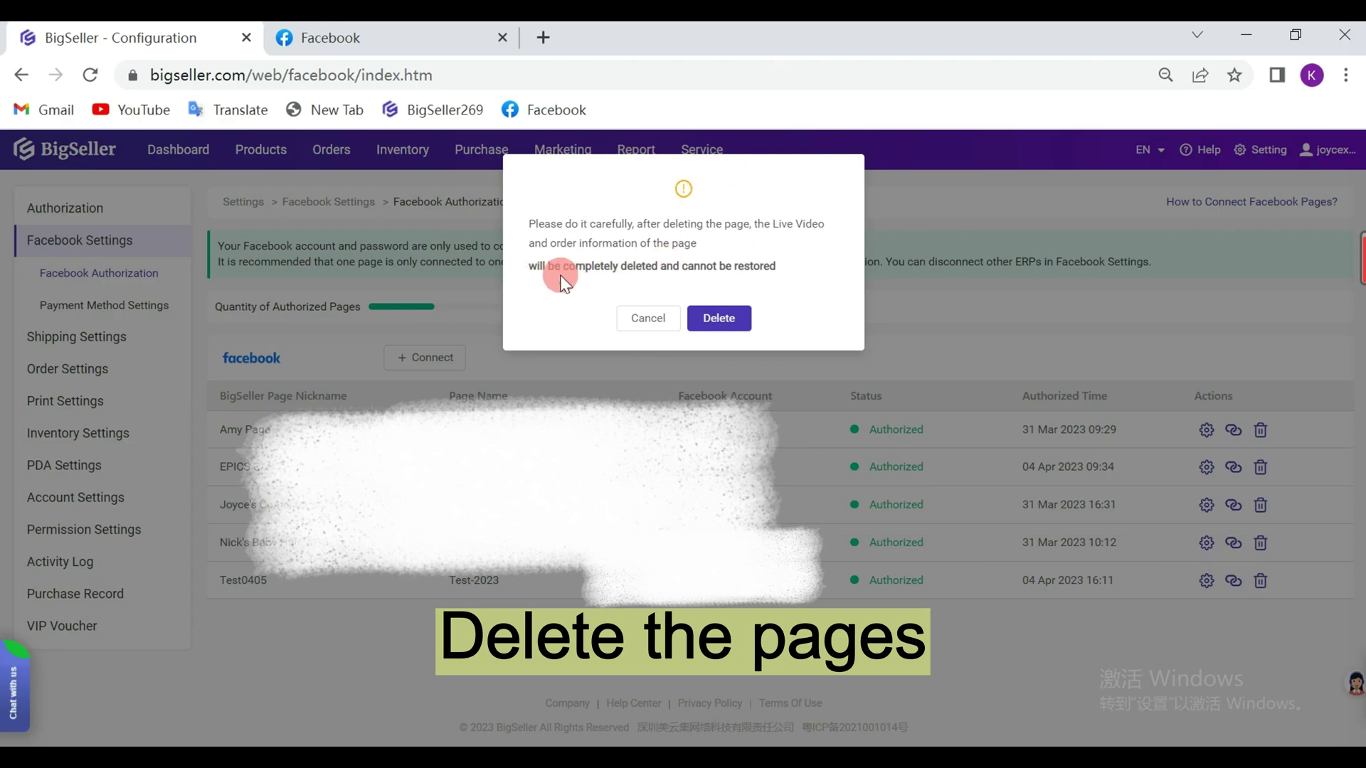
pyautogui.click(647, 313)
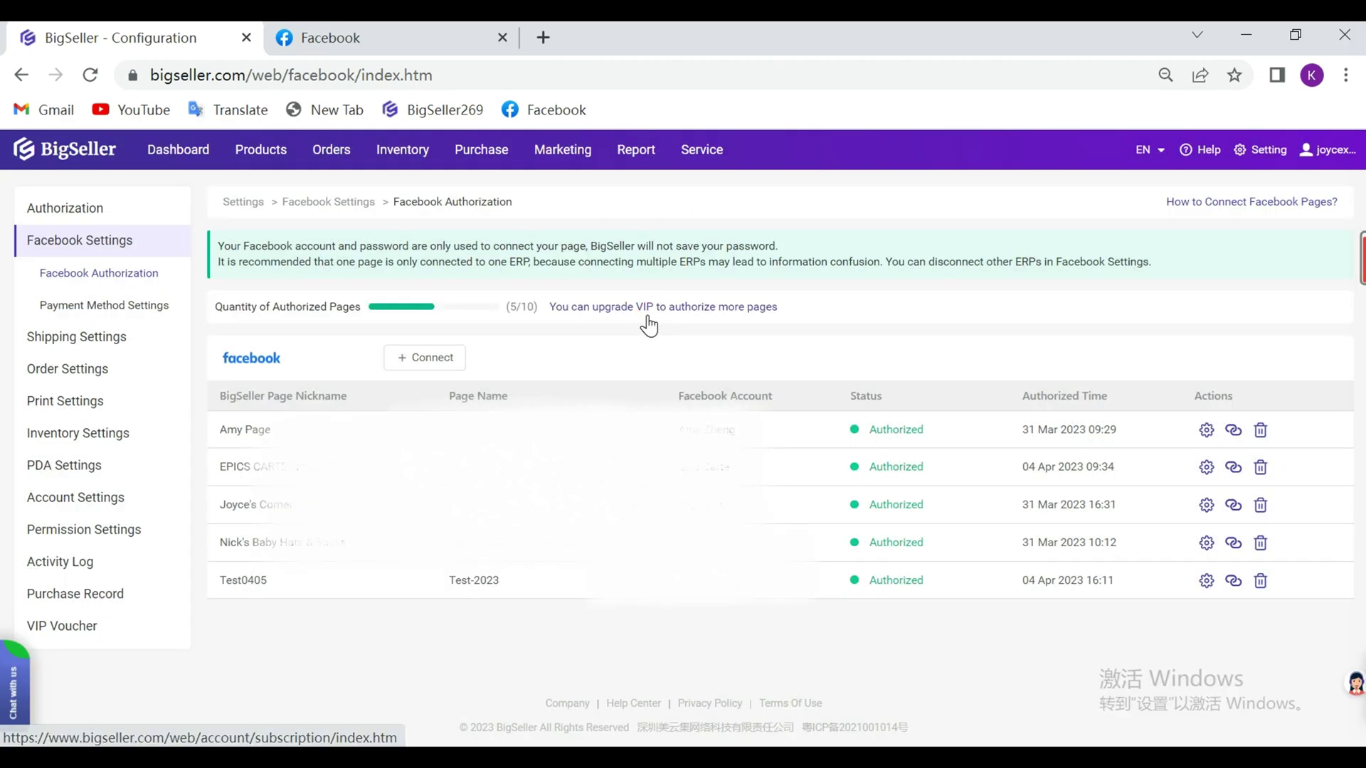
# Step: View the Guide for Uploading Payment Certificate under Payment Method Settings, then close it
pyautogui.click(111, 306)
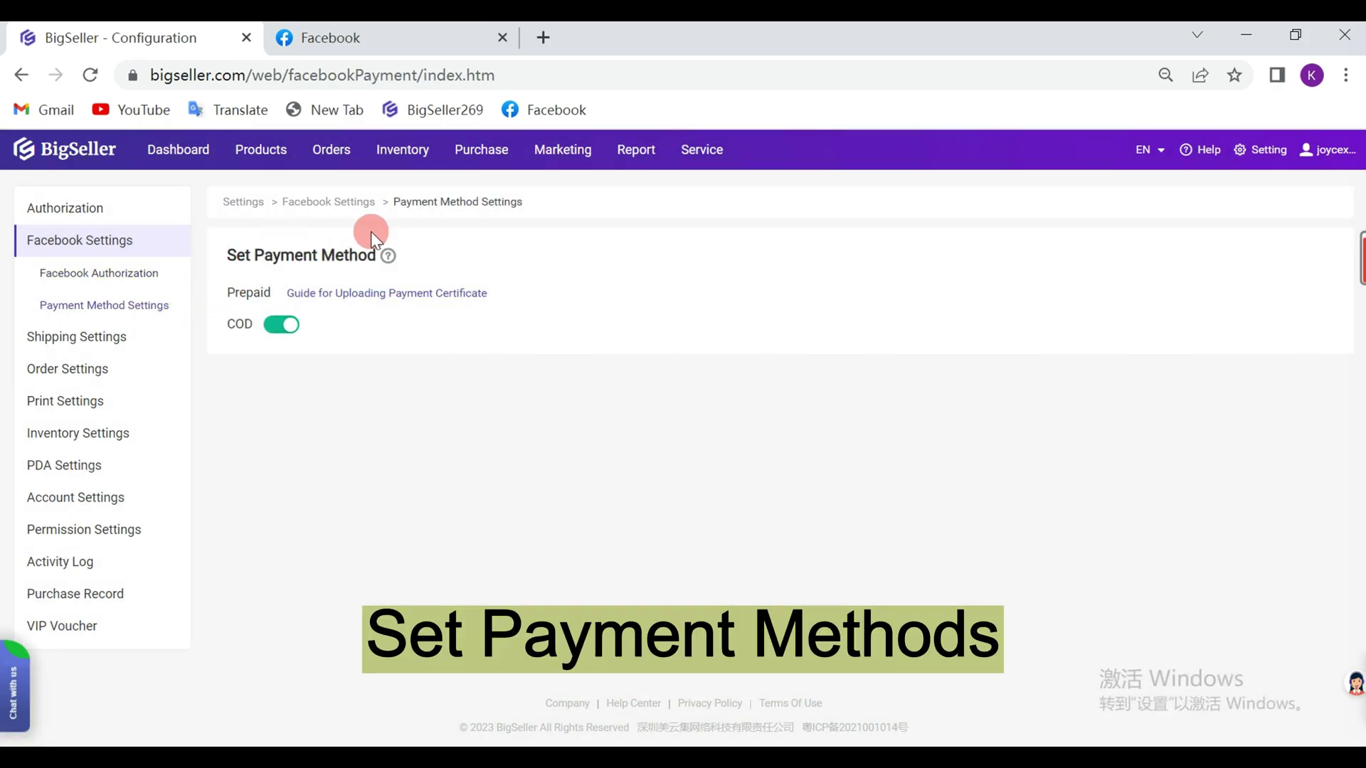
pyautogui.moveTo(391, 260)
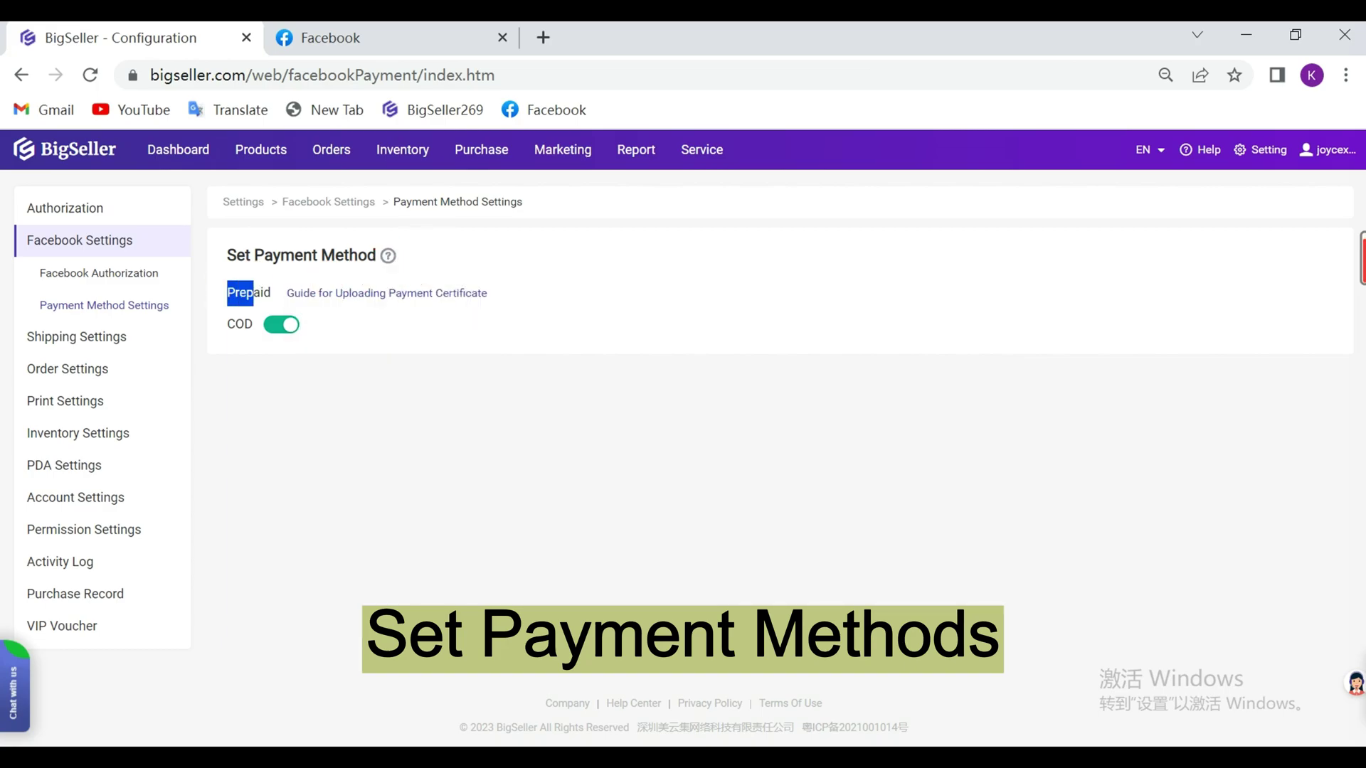
pyautogui.click(357, 294)
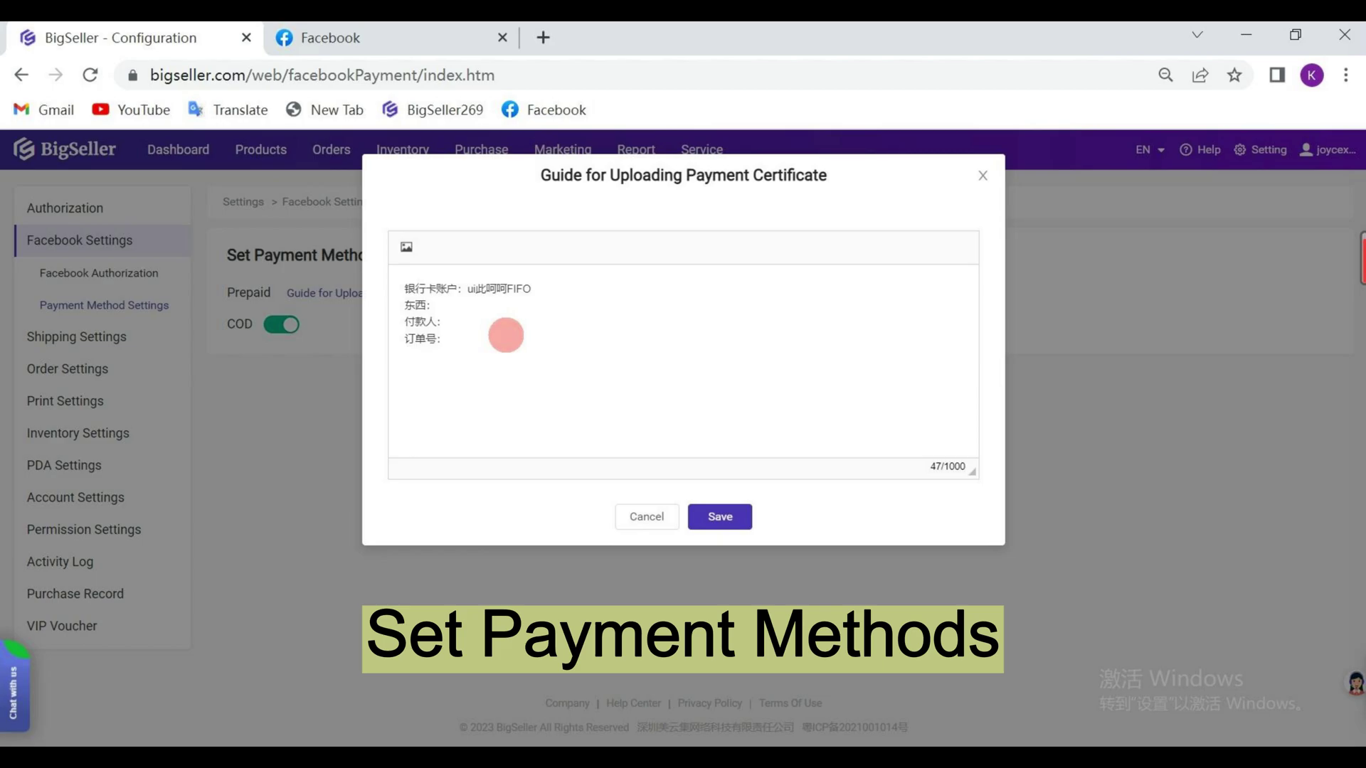
pyautogui.click(983, 178)
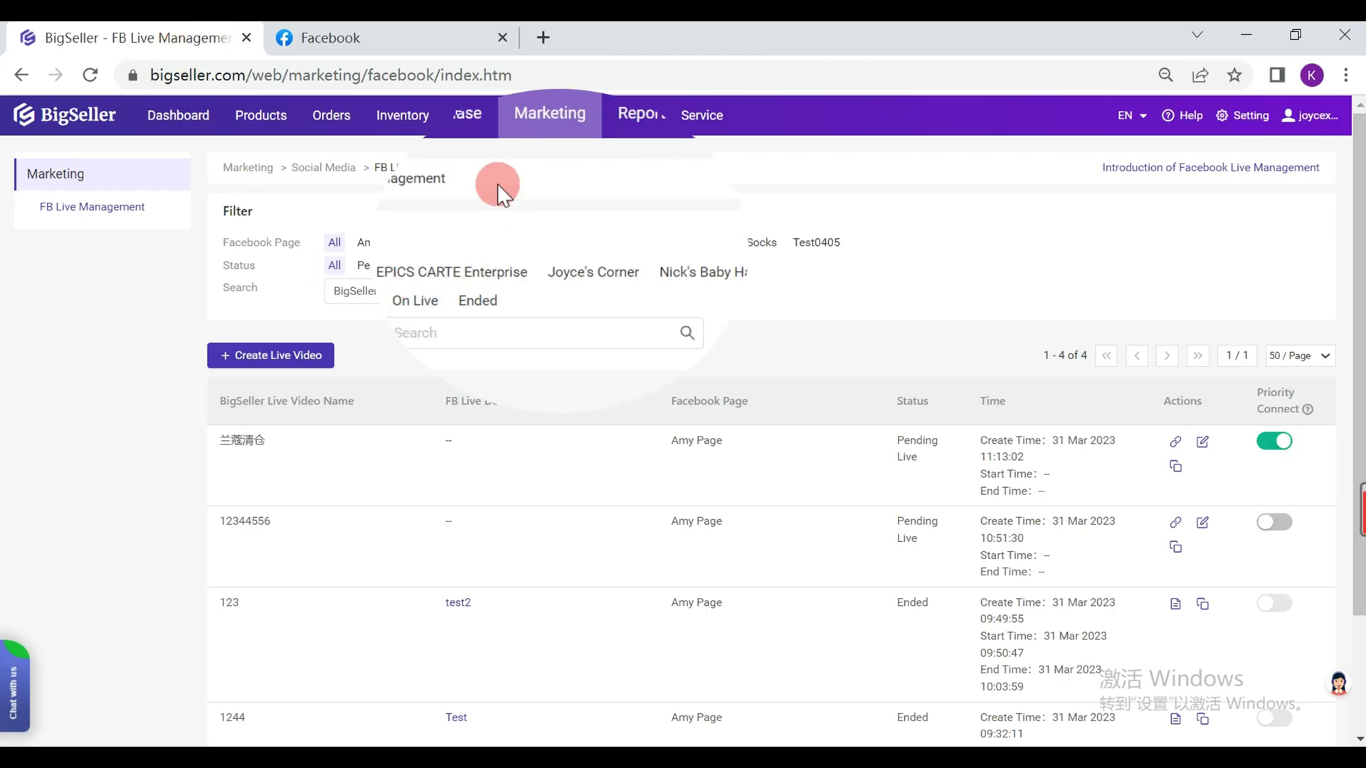
# Step: Create a new live video from Marketing > FB Live Management
pyautogui.click(556, 116)
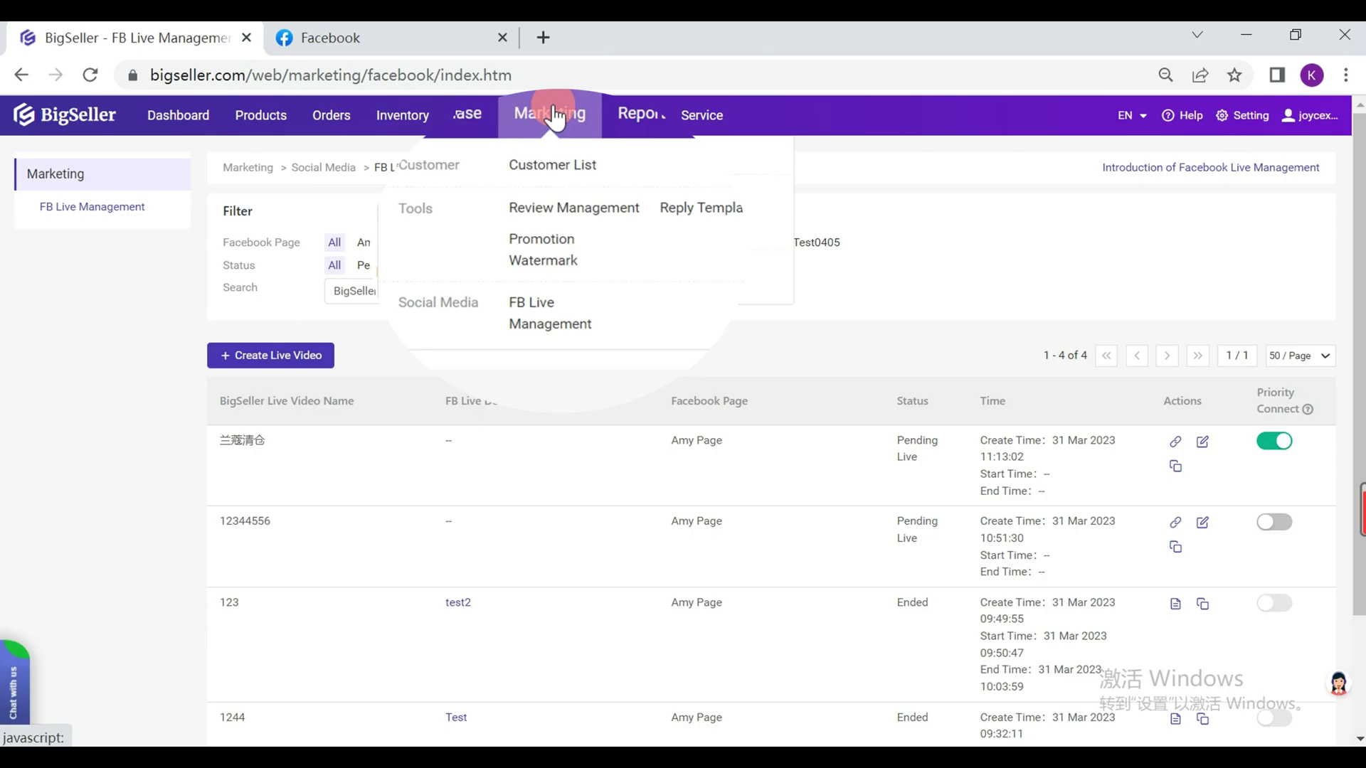
pyautogui.click(548, 279)
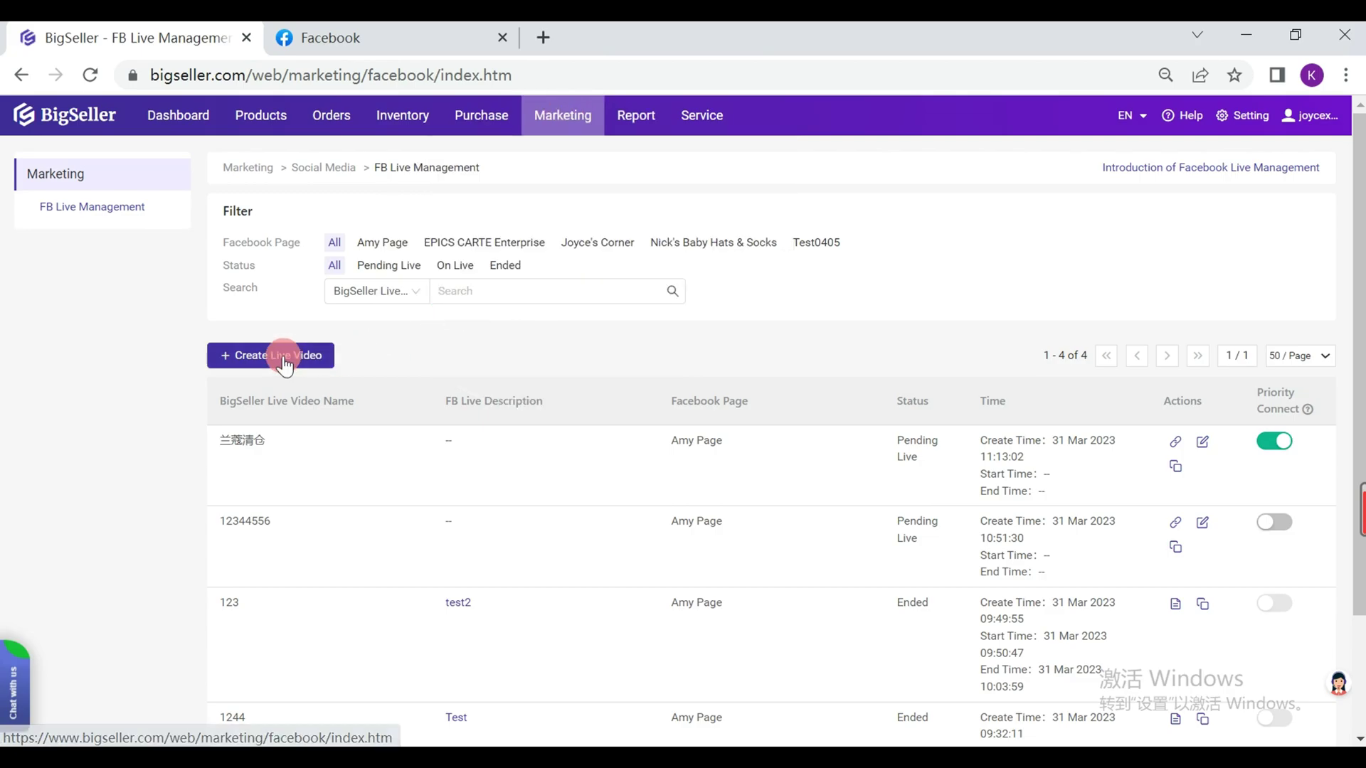
pyautogui.click(283, 356)
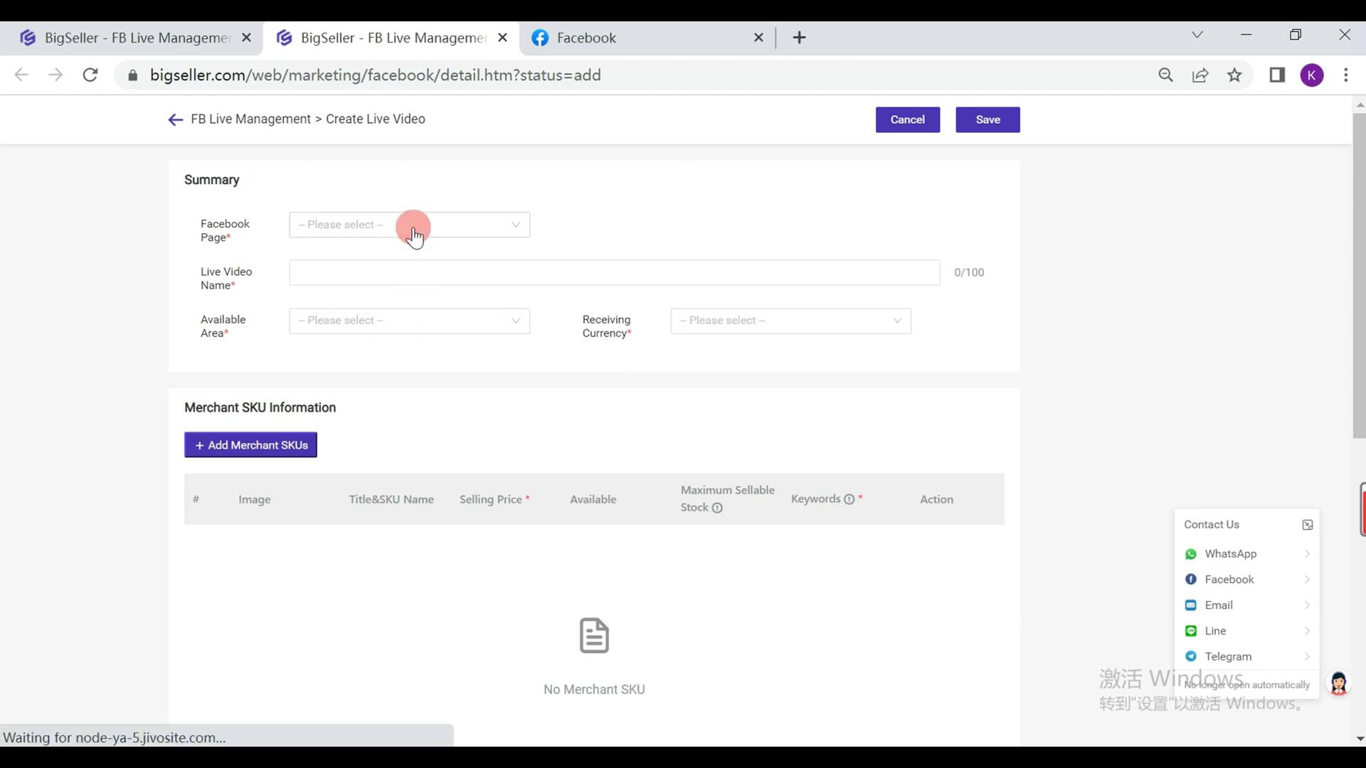
# Step: Set the live video's page to Test0405, name to 'big promotion' and area to Malaysia
pyautogui.click(412, 232)
pyautogui.click(400, 355)
pyautogui.click(400, 279)
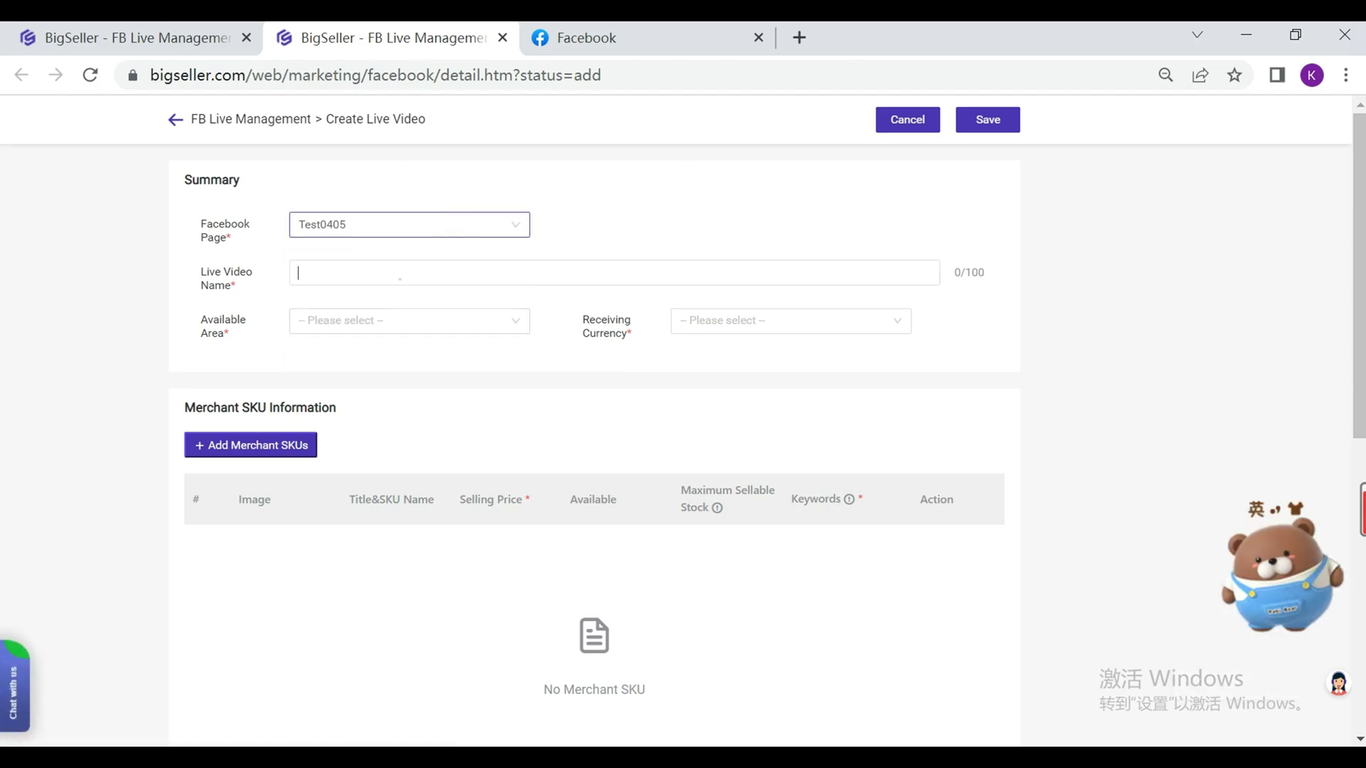
pyautogui.write('big p')
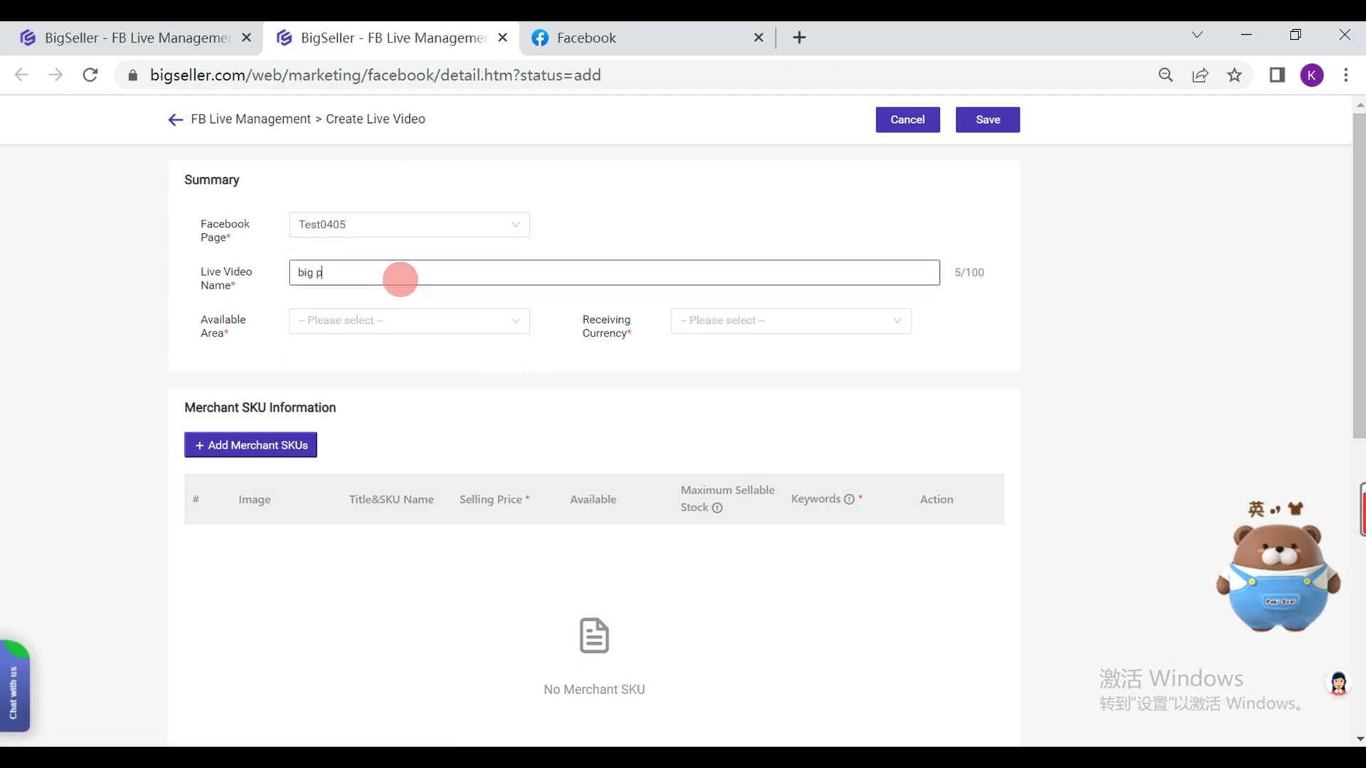
pyautogui.write('romotion')
pyautogui.click(409, 324)
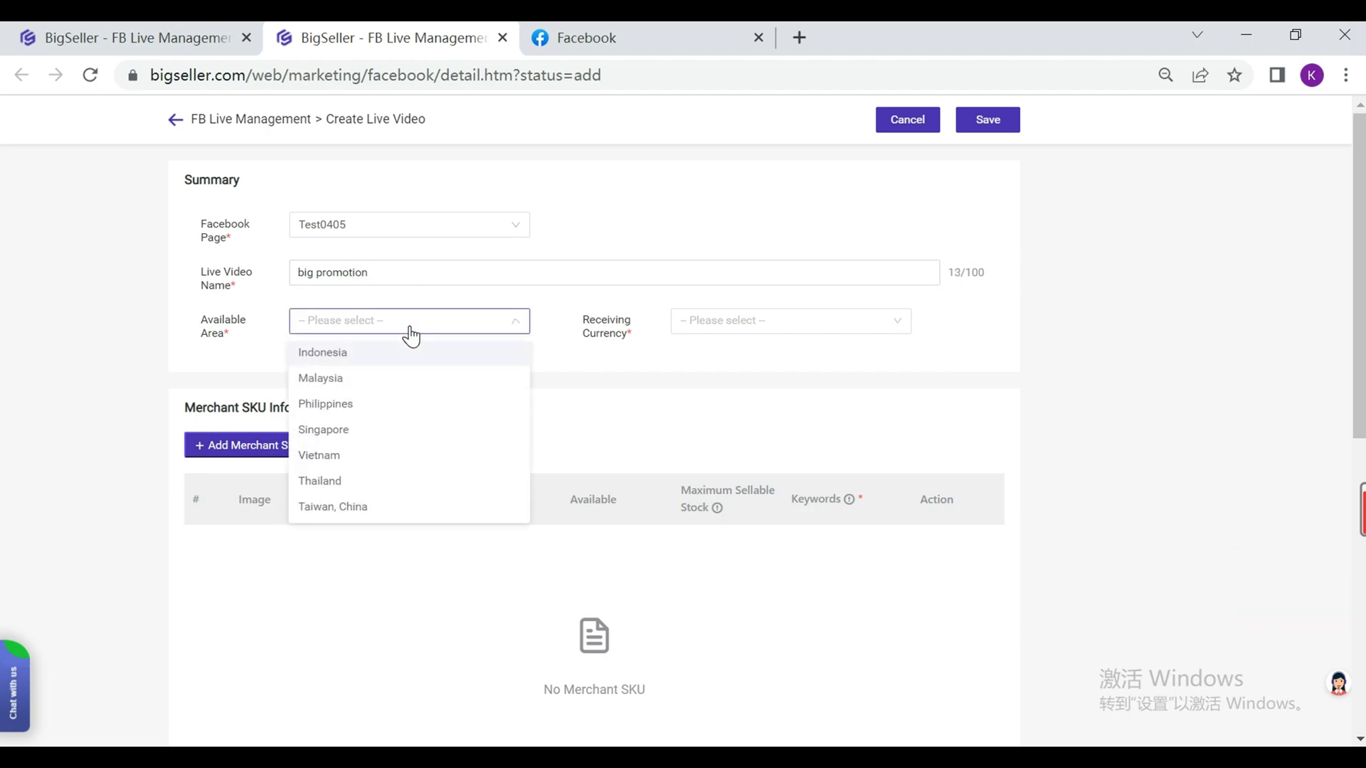
pyautogui.click(336, 380)
# Step: Set the receiving currency to USD, replacing an initial IDR choice, and add merchant SKUs
pyautogui.click(707, 320)
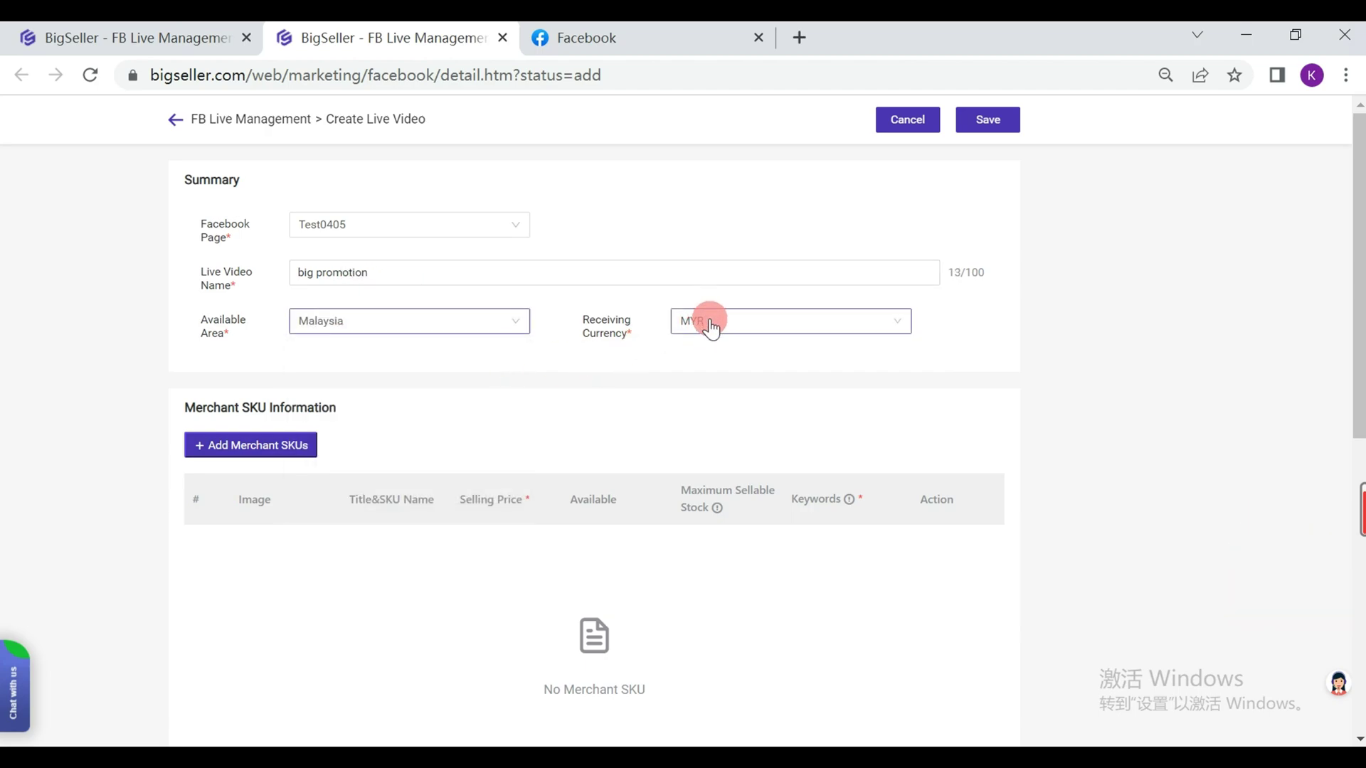
pyautogui.click(704, 323)
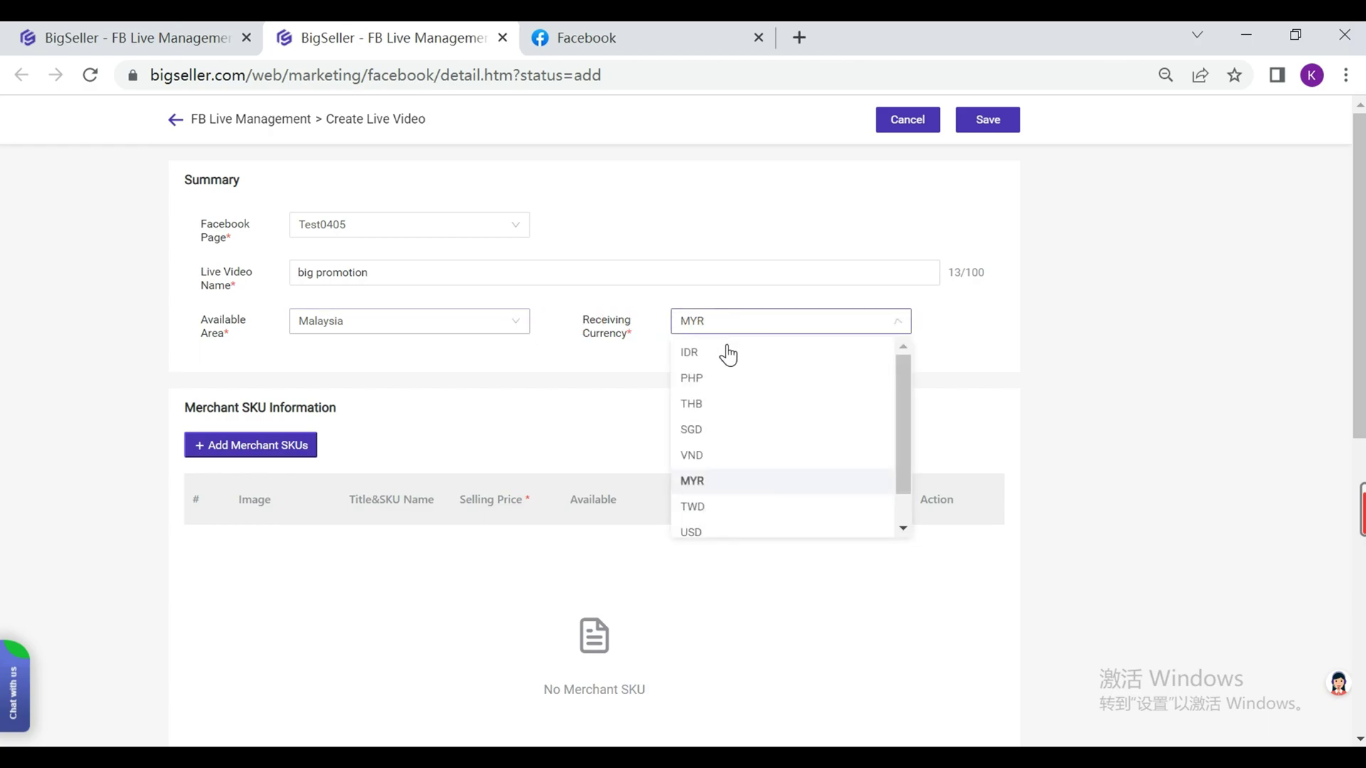
pyautogui.click(726, 353)
pyautogui.click(431, 353)
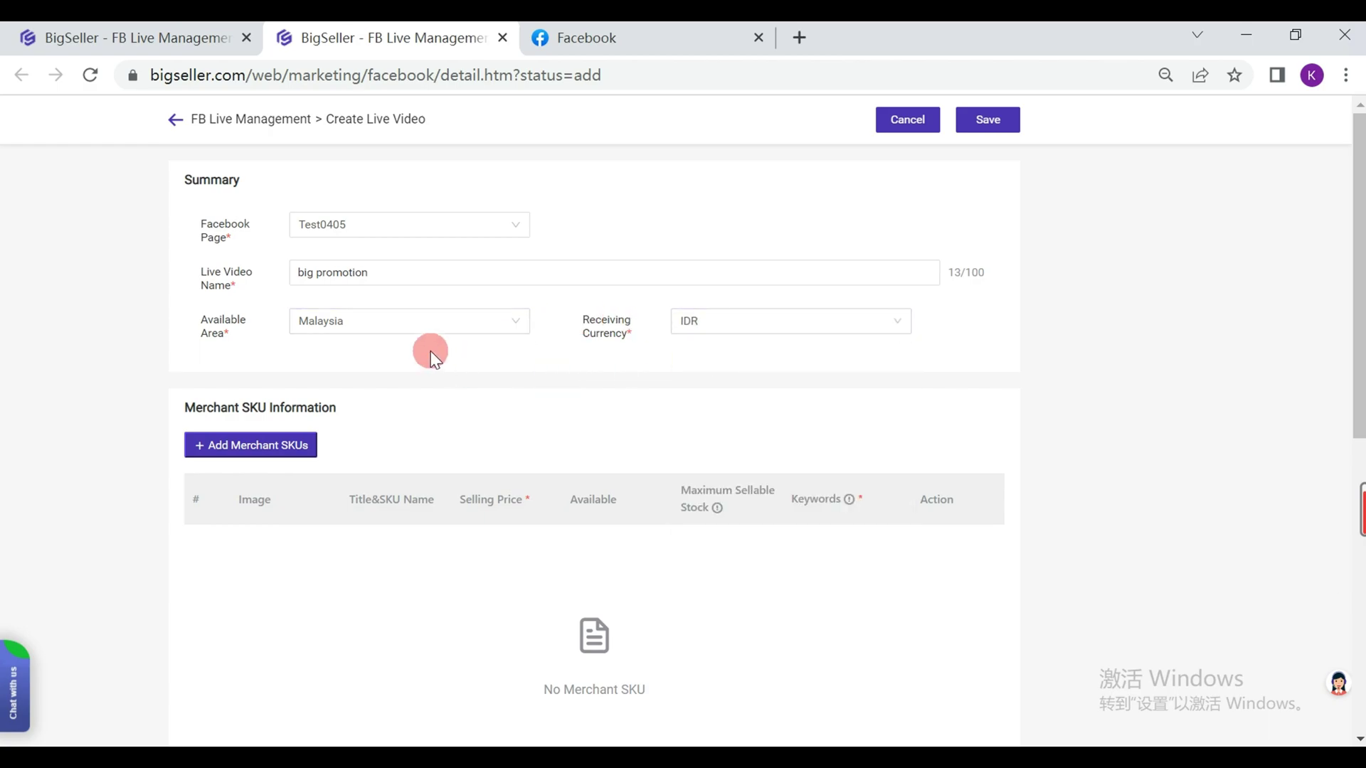
pyautogui.click(730, 330)
pyautogui.scroll(-2, 740, 412)
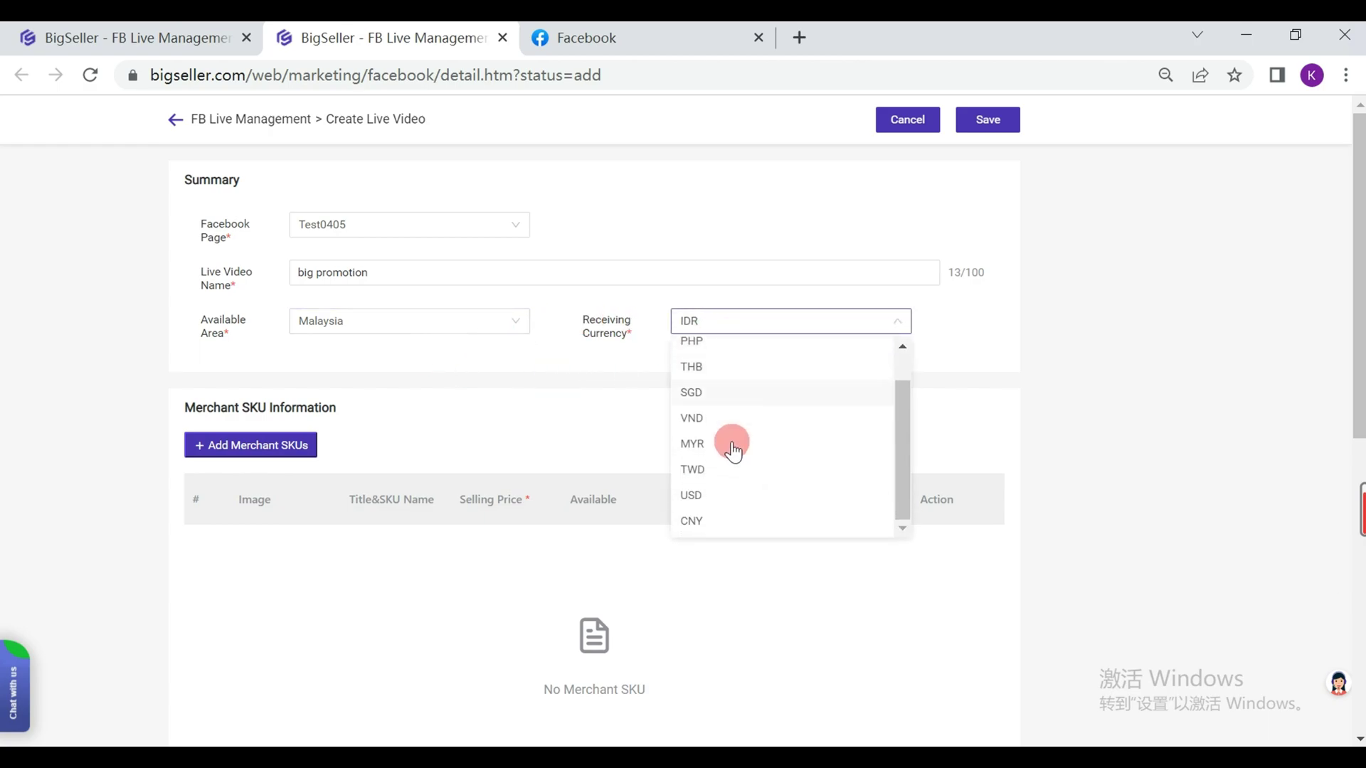
pyautogui.click(719, 496)
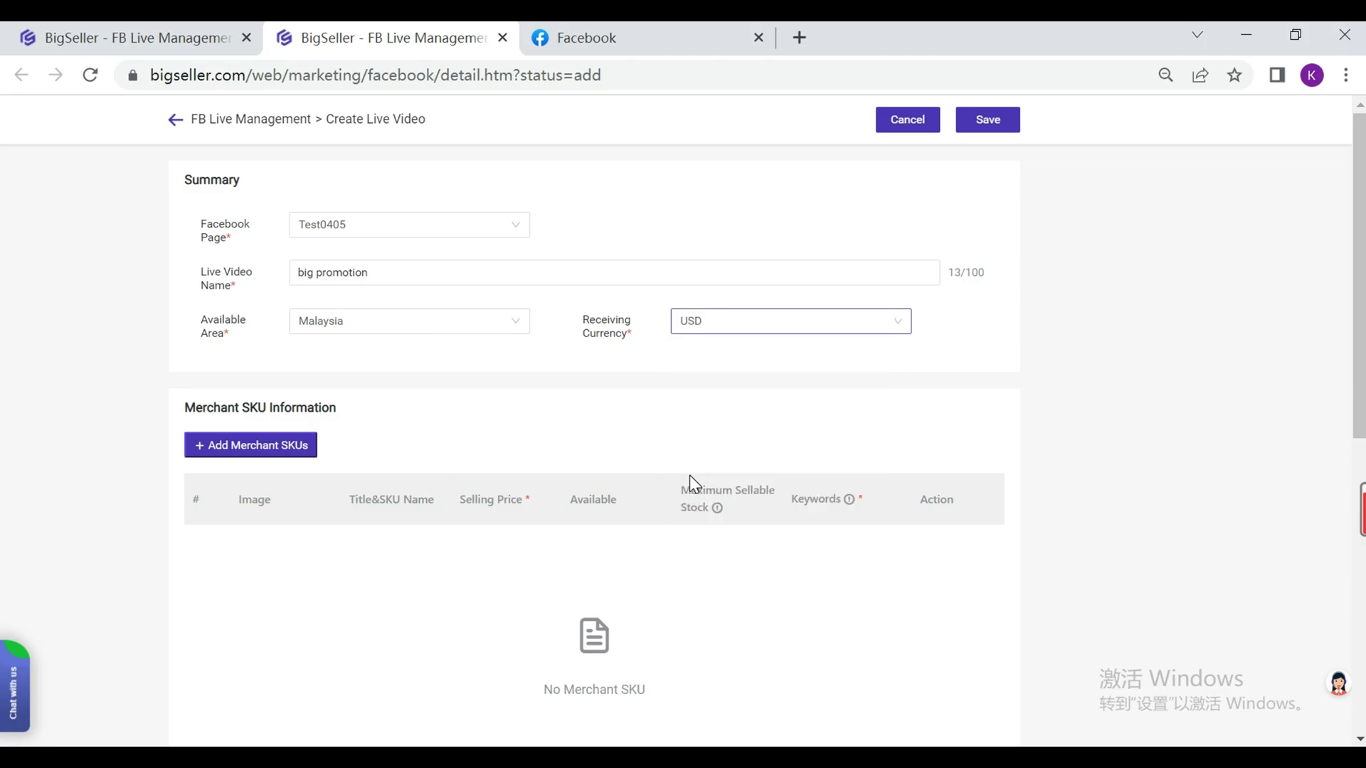
pyautogui.click(260, 447)
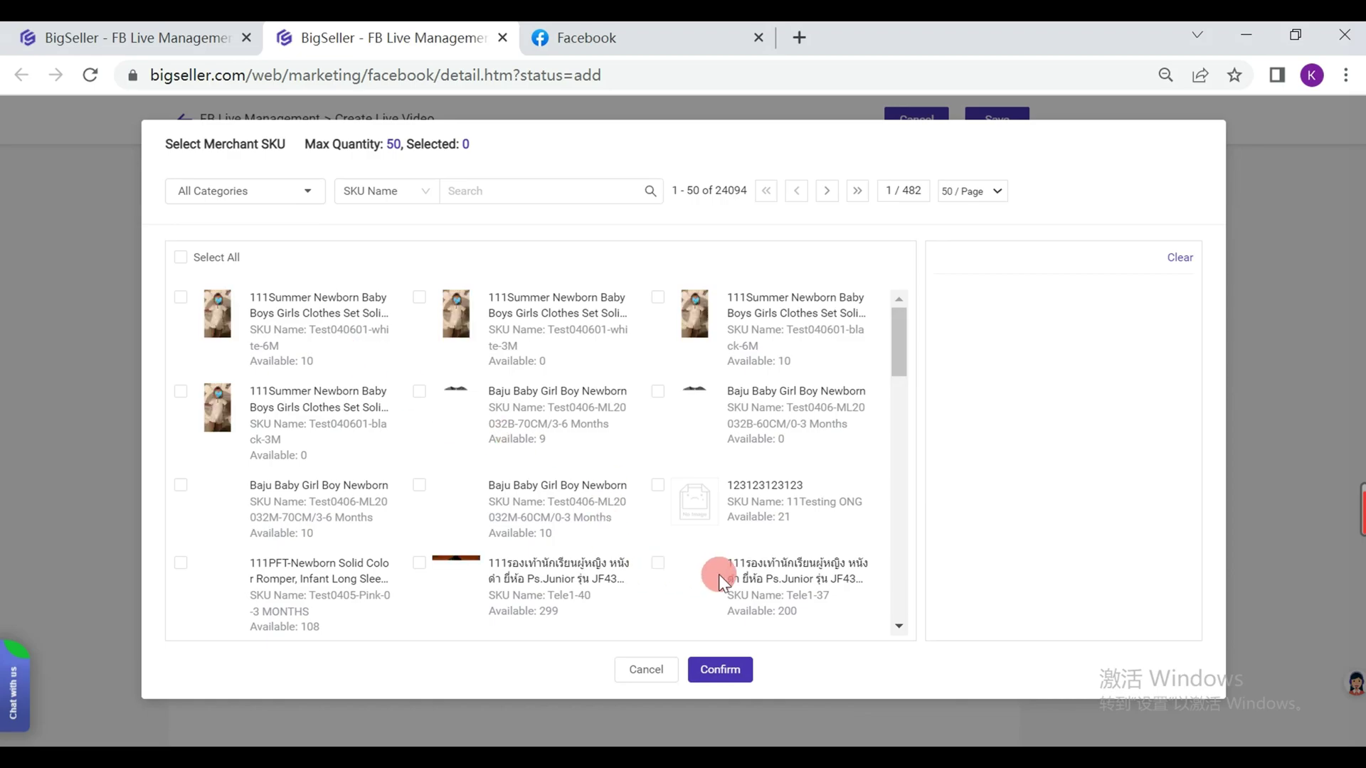
# Step: Select and confirm the Yahya Yellow and Beige shoulder bag SKUs
pyautogui.scroll(-5, 683, 378)
pyautogui.click(419, 523)
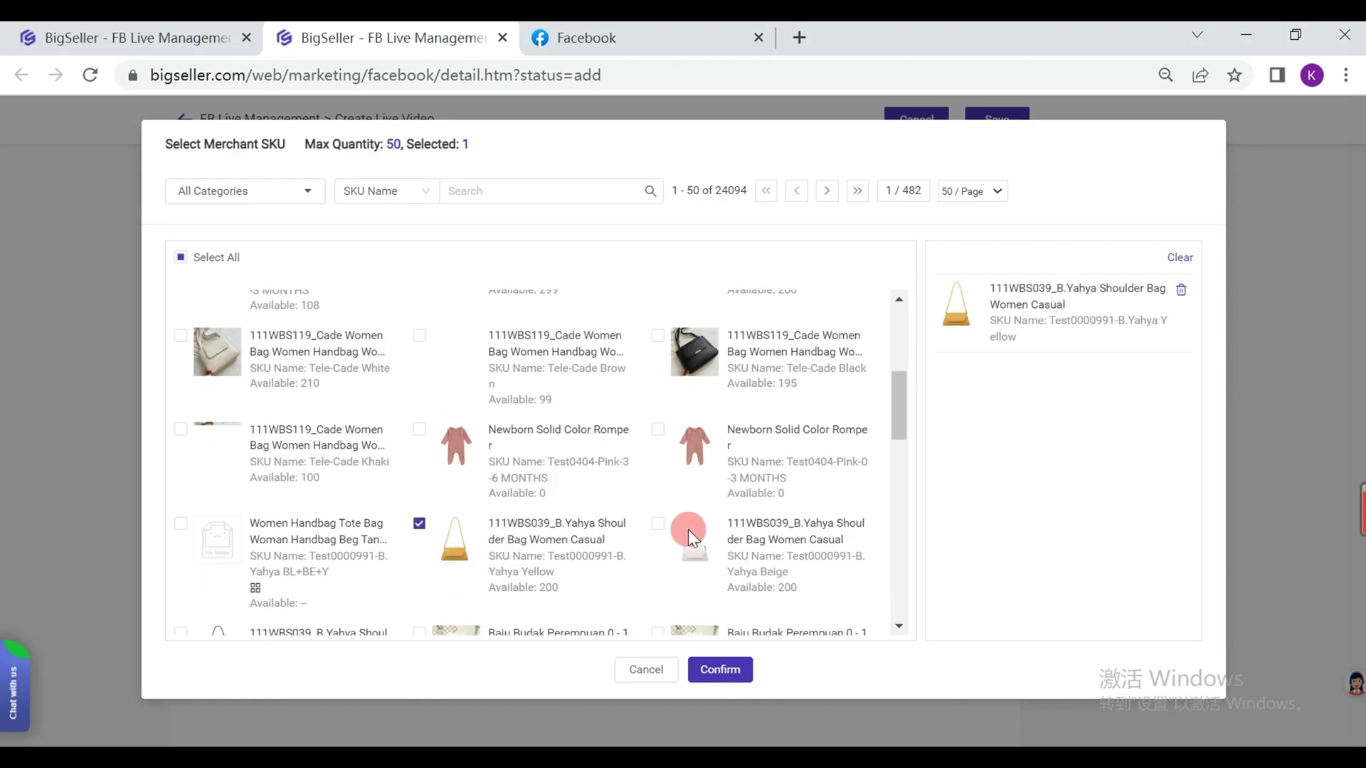
pyautogui.click(657, 522)
pyautogui.click(718, 670)
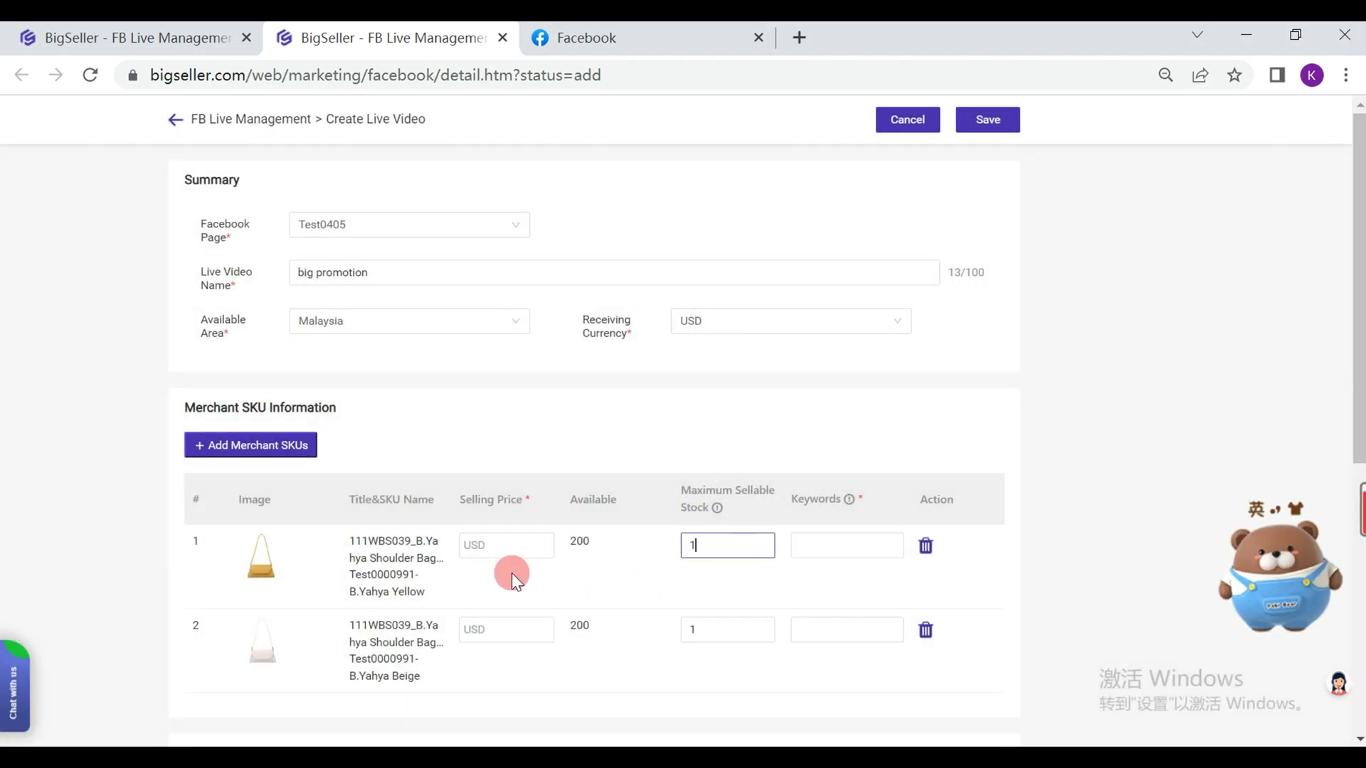
# Step: Give both bags selling price 200, maximum sellable stock 500, and keywords NO1 and NO2
pyautogui.click(502, 547)
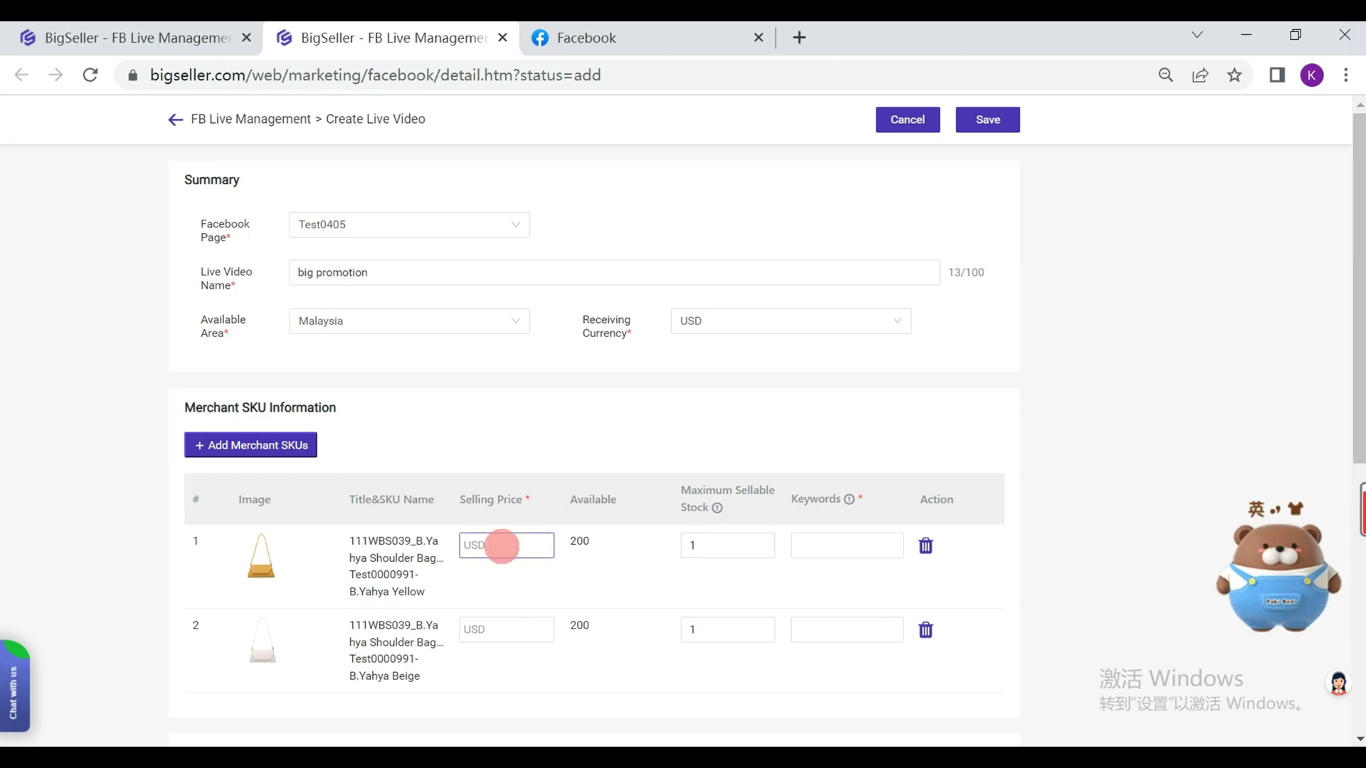
pyautogui.click(515, 631)
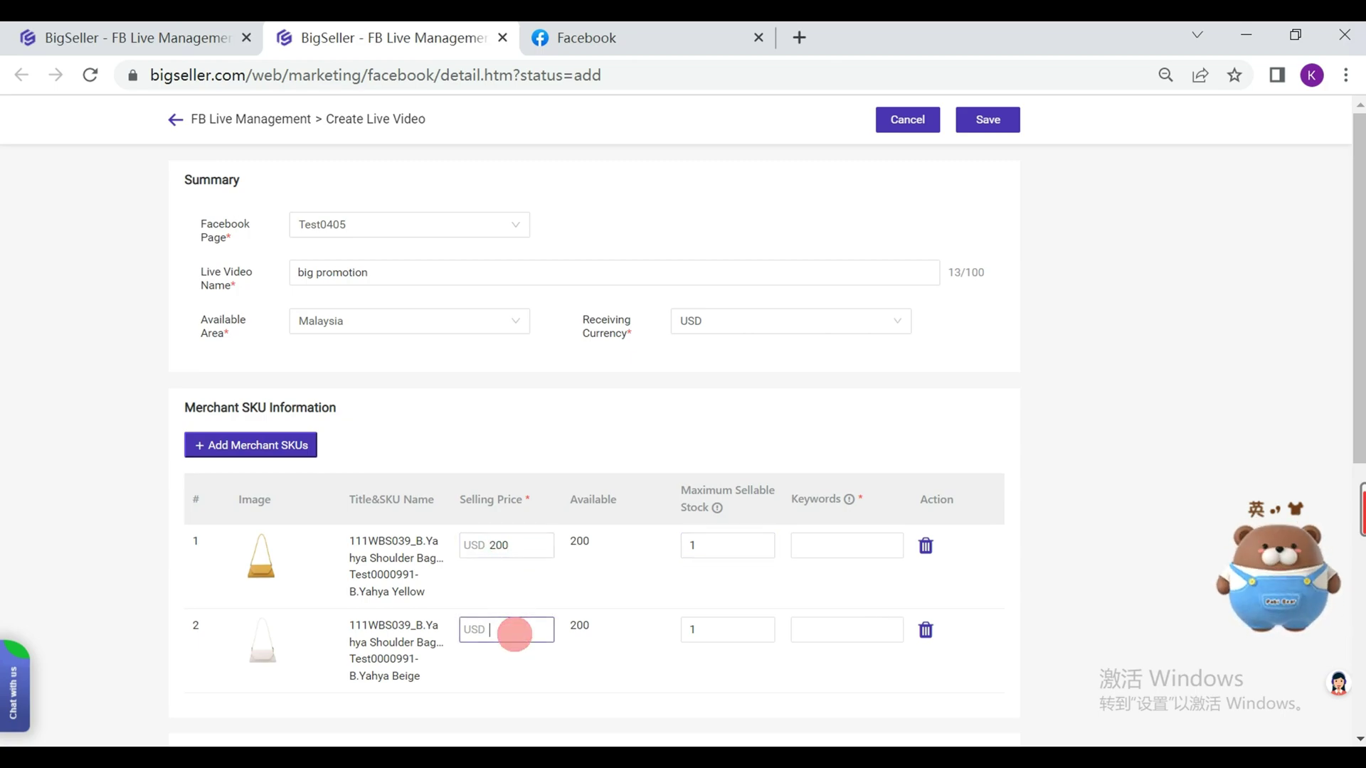
pyautogui.click(731, 544)
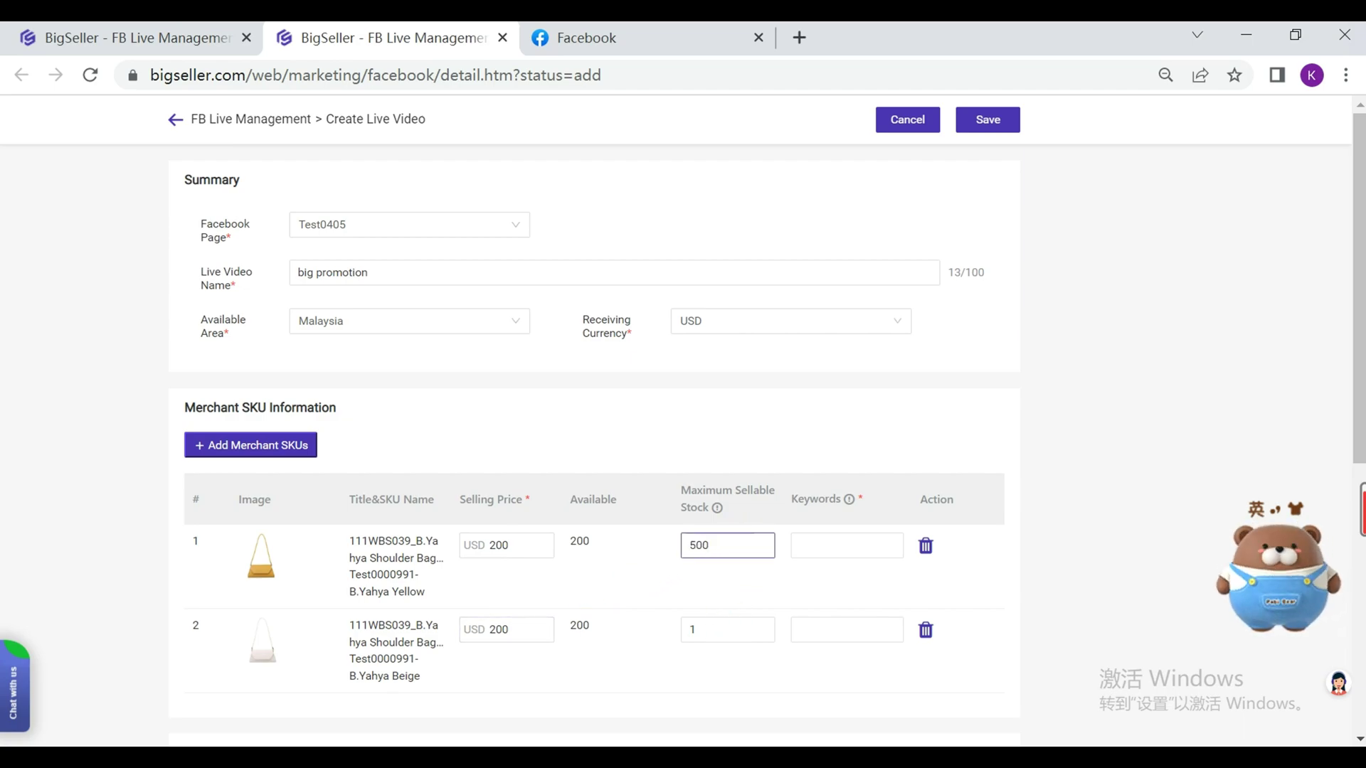
pyautogui.click(731, 632)
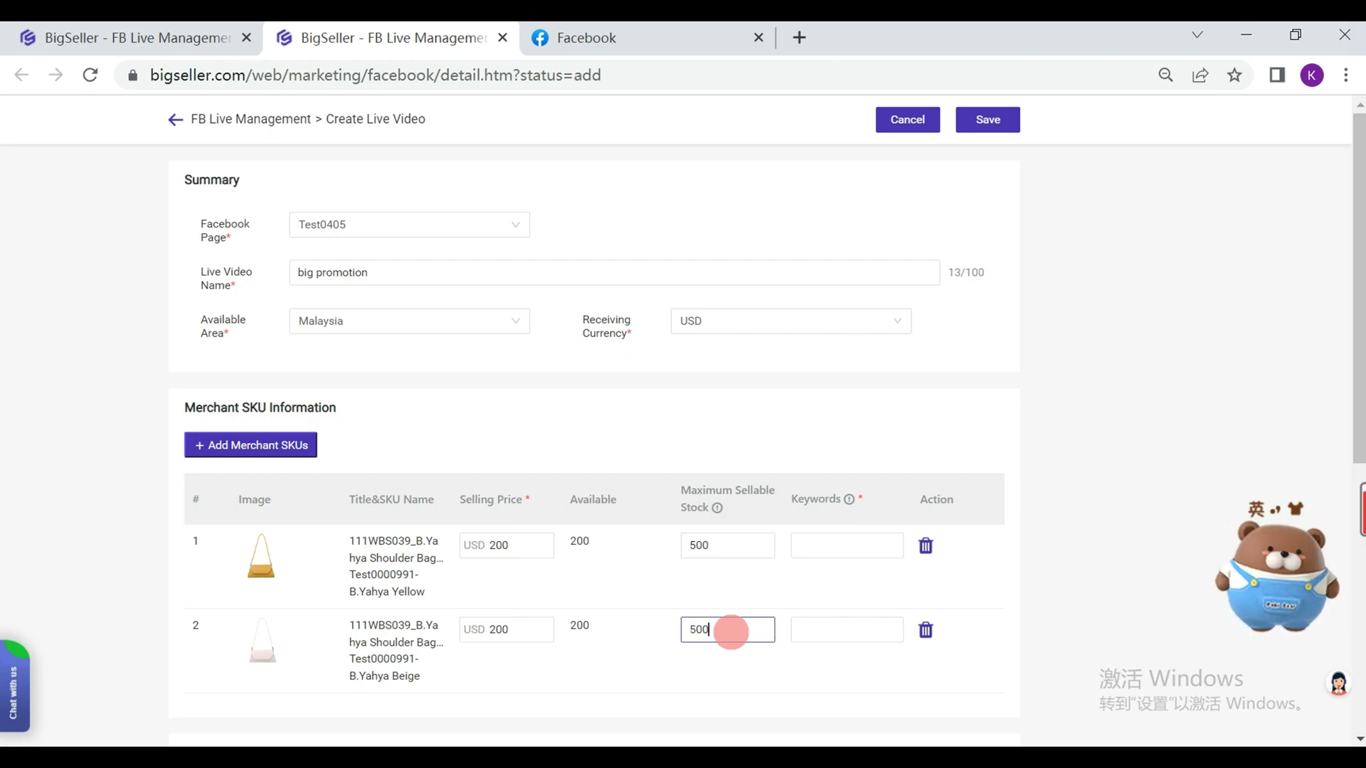
pyautogui.click(840, 558)
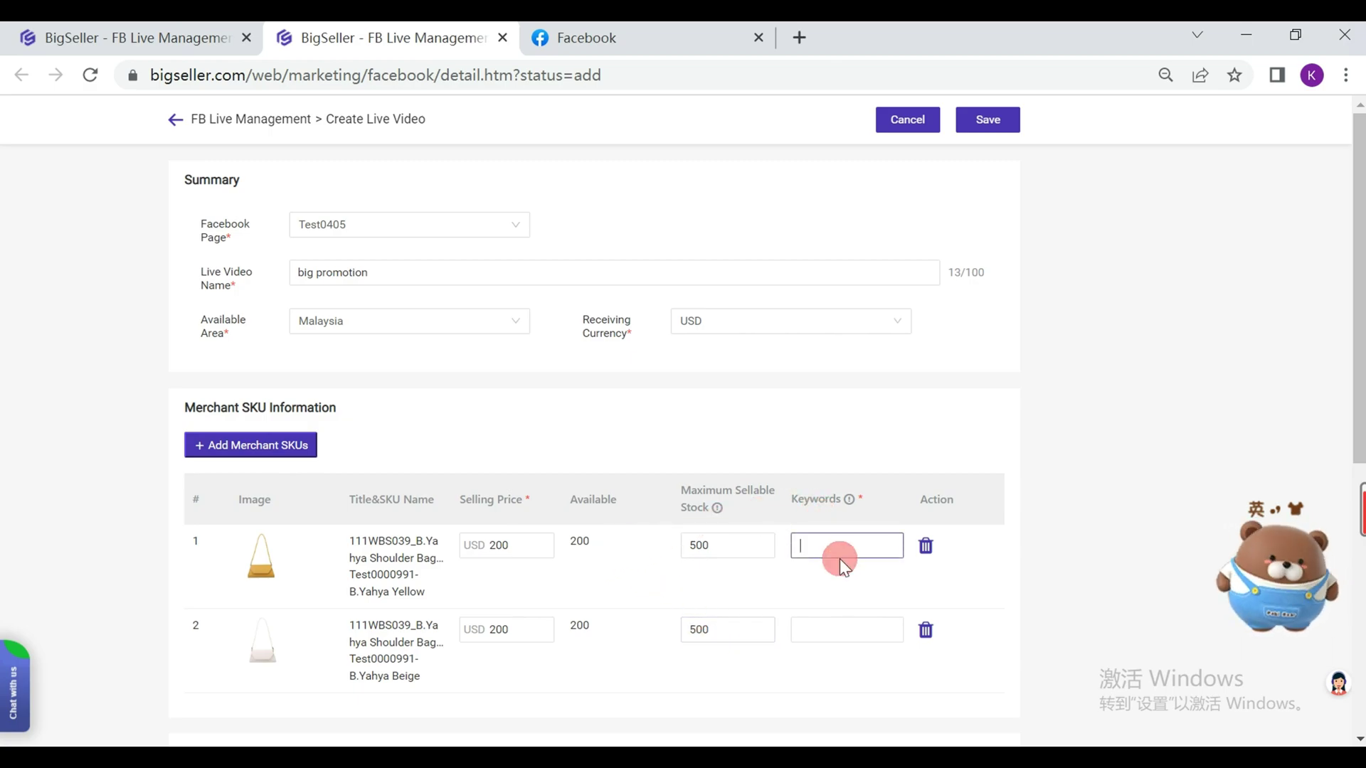
pyautogui.press('shift')
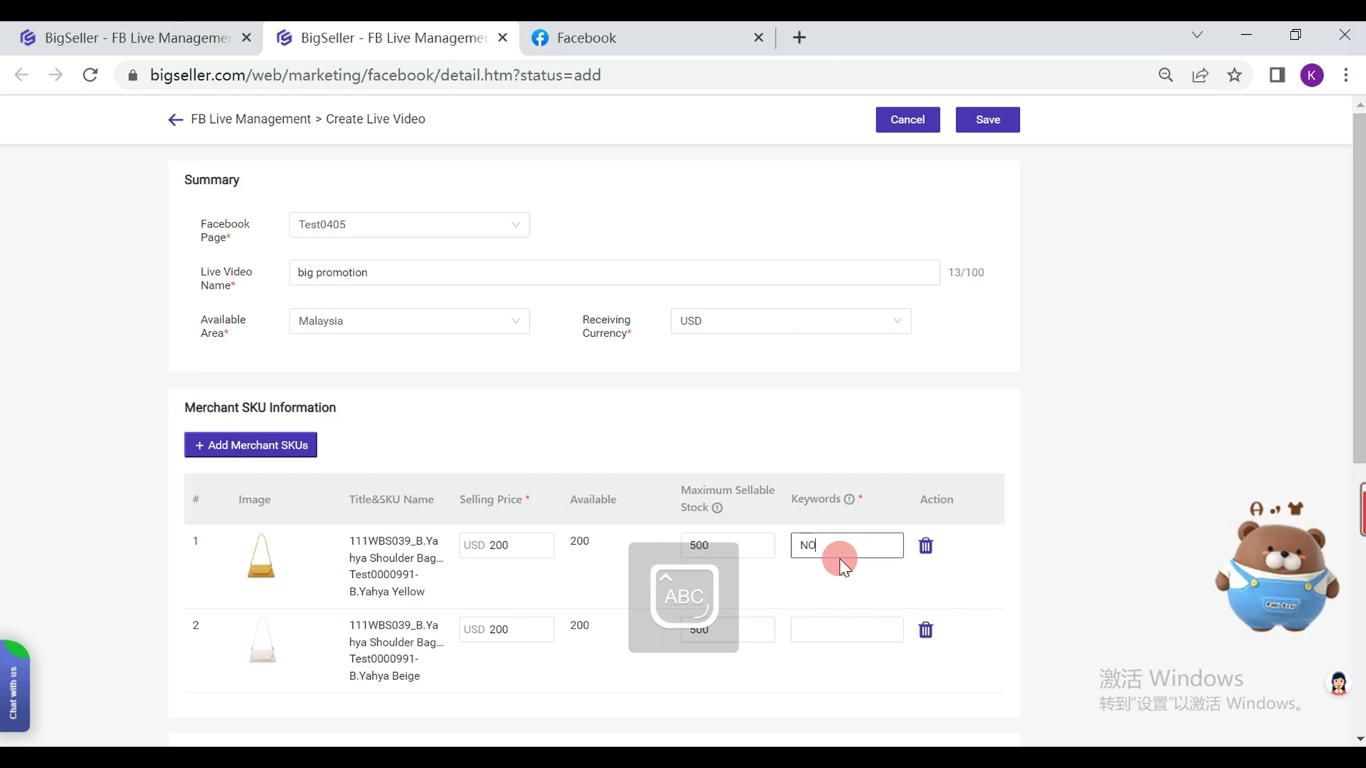
pyautogui.click(845, 629)
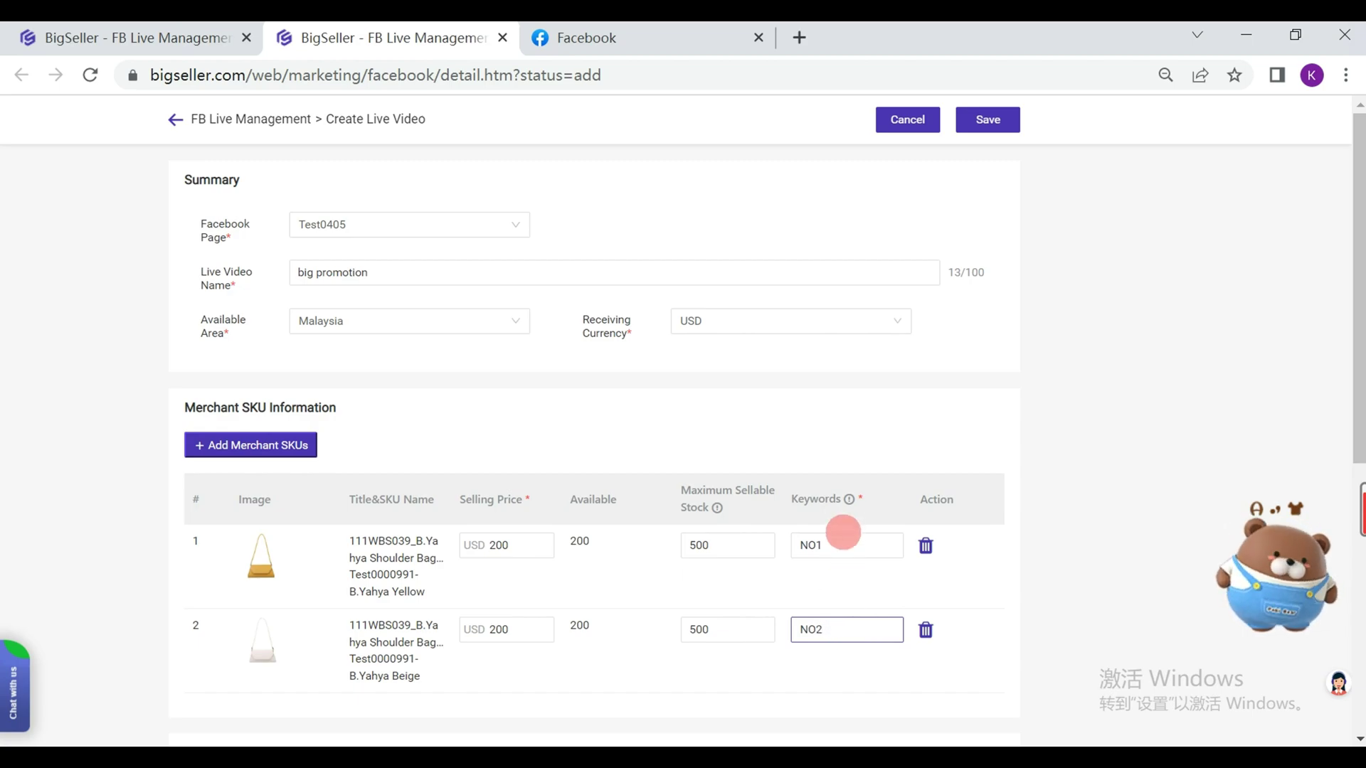
pyautogui.moveTo(850, 506)
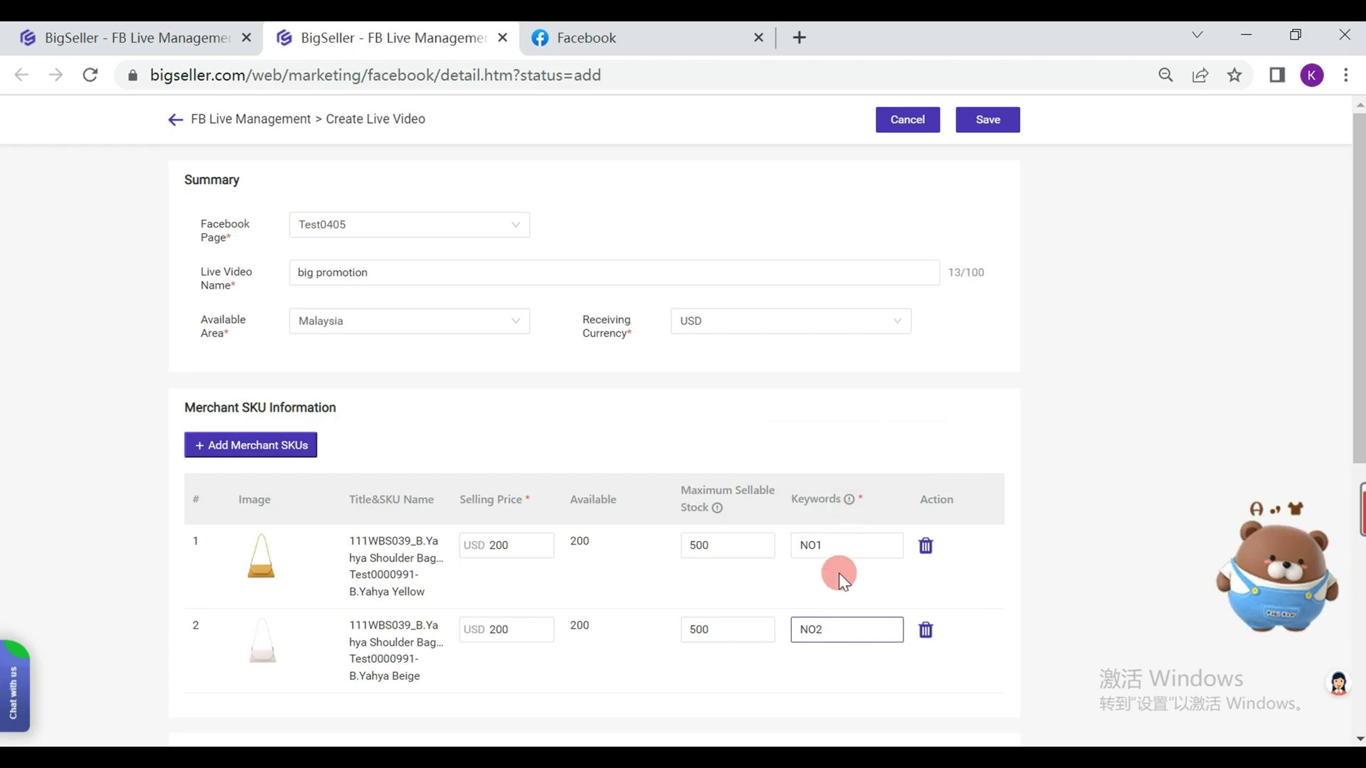
# Step: Set the live video success reply to 'Thanks for your support~'
pyautogui.scroll(-1, 838, 579)
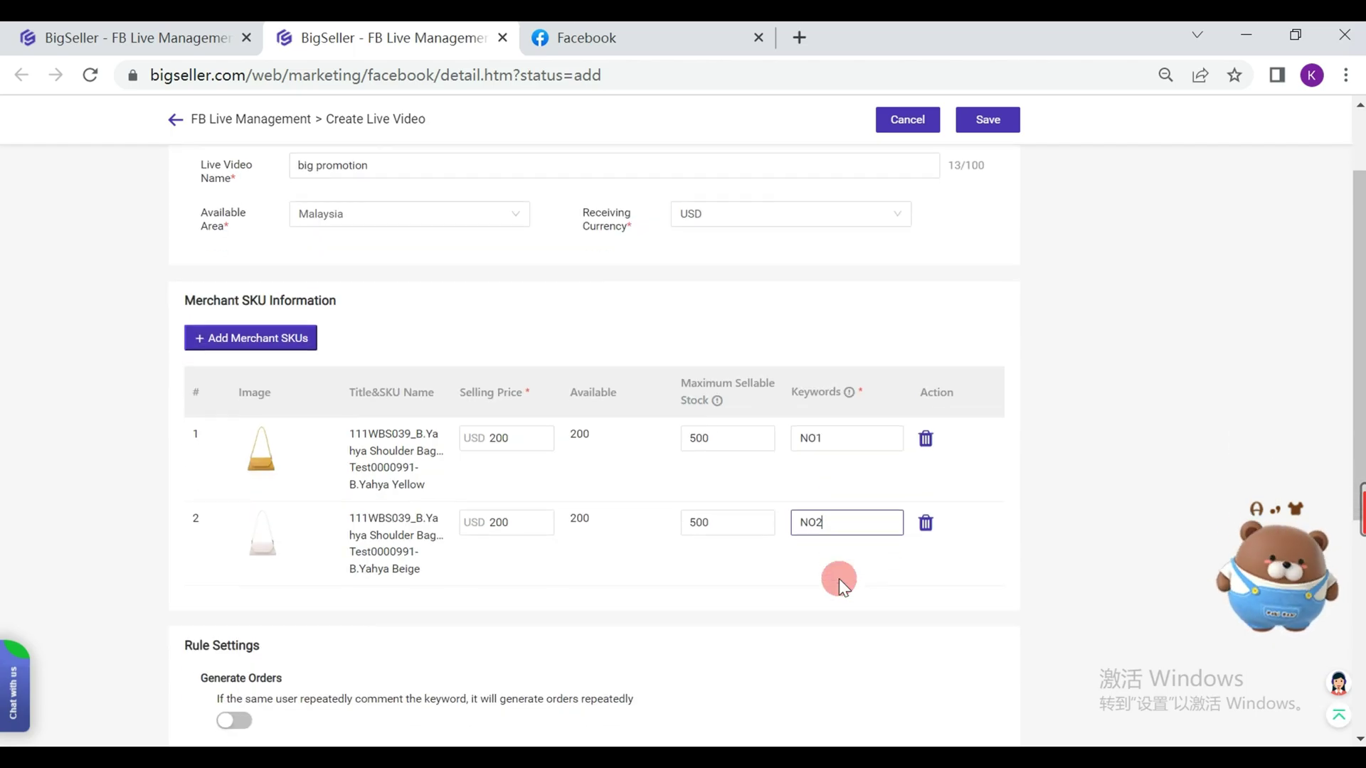
pyautogui.scroll(-5, 838, 579)
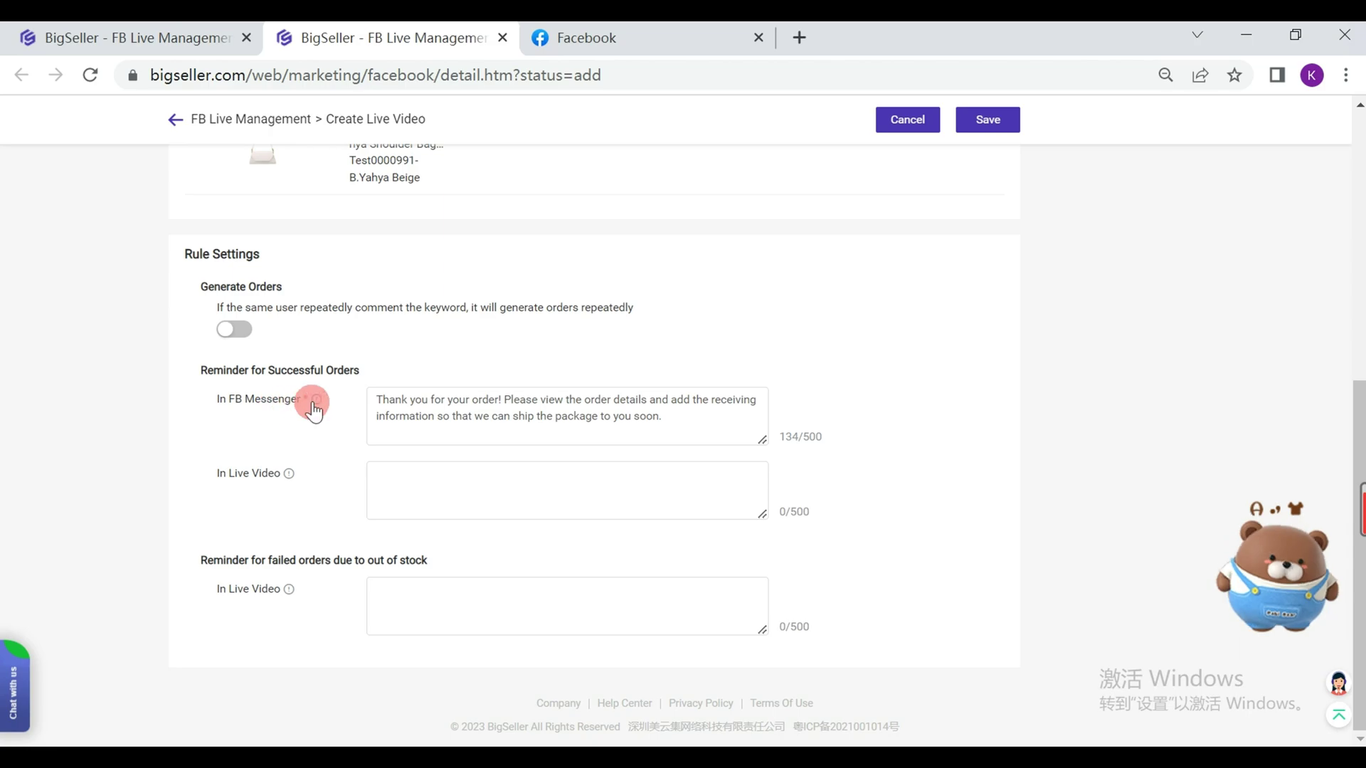
pyautogui.moveTo(316, 409)
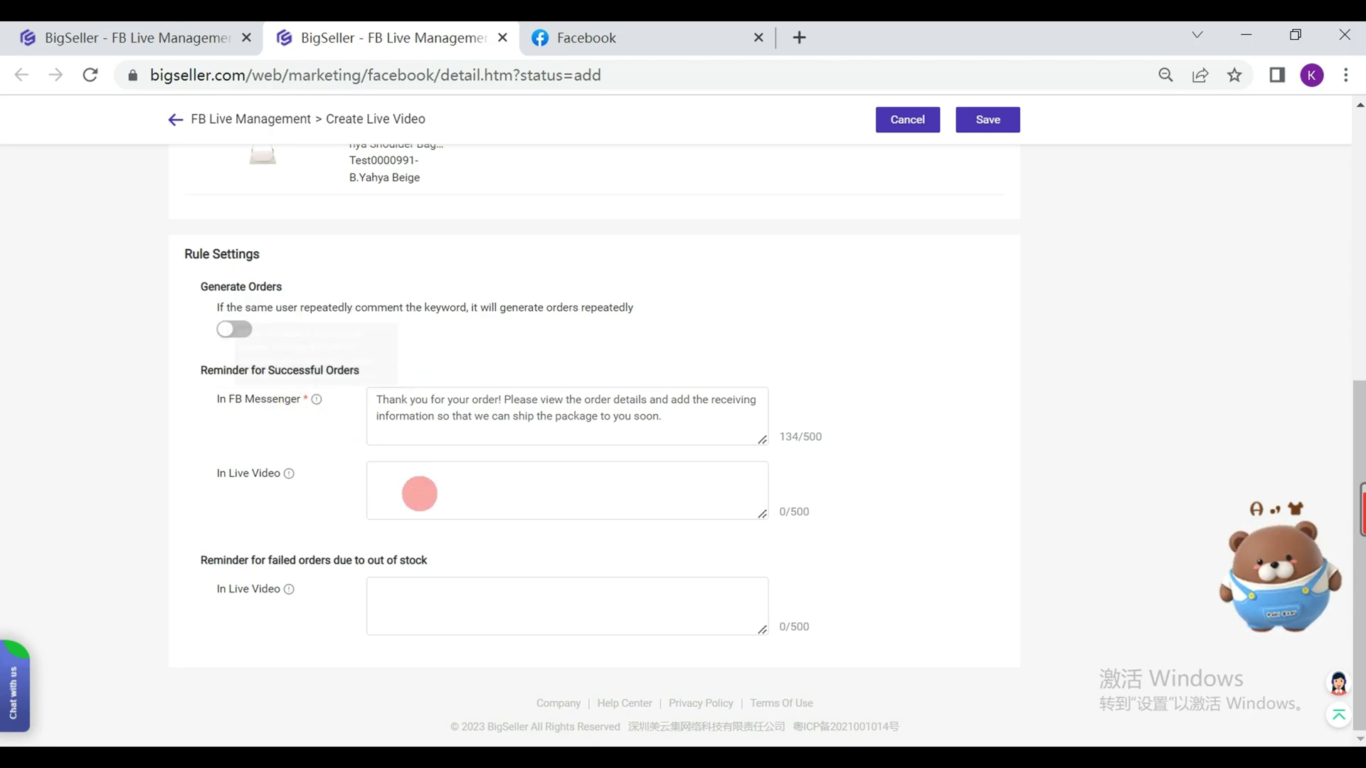
pyautogui.moveTo(289, 475)
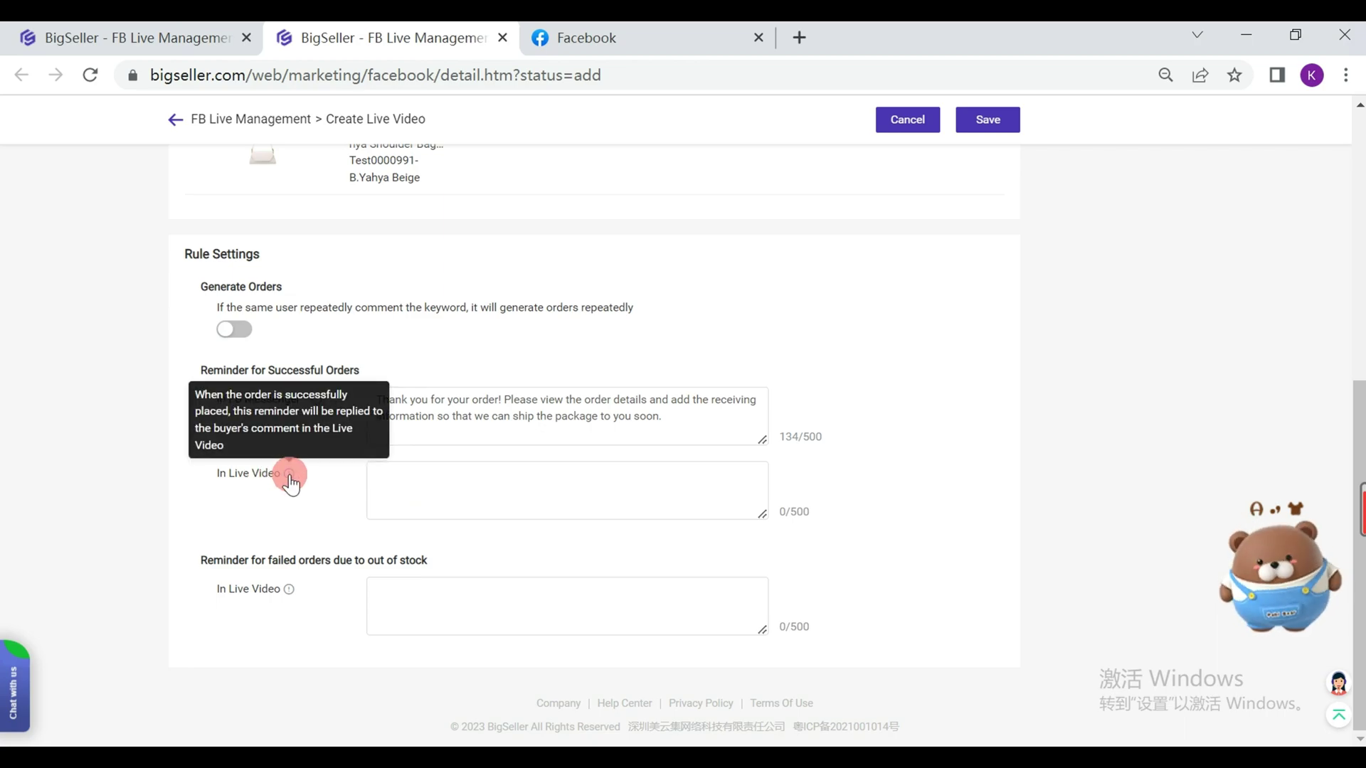
pyautogui.click(290, 482)
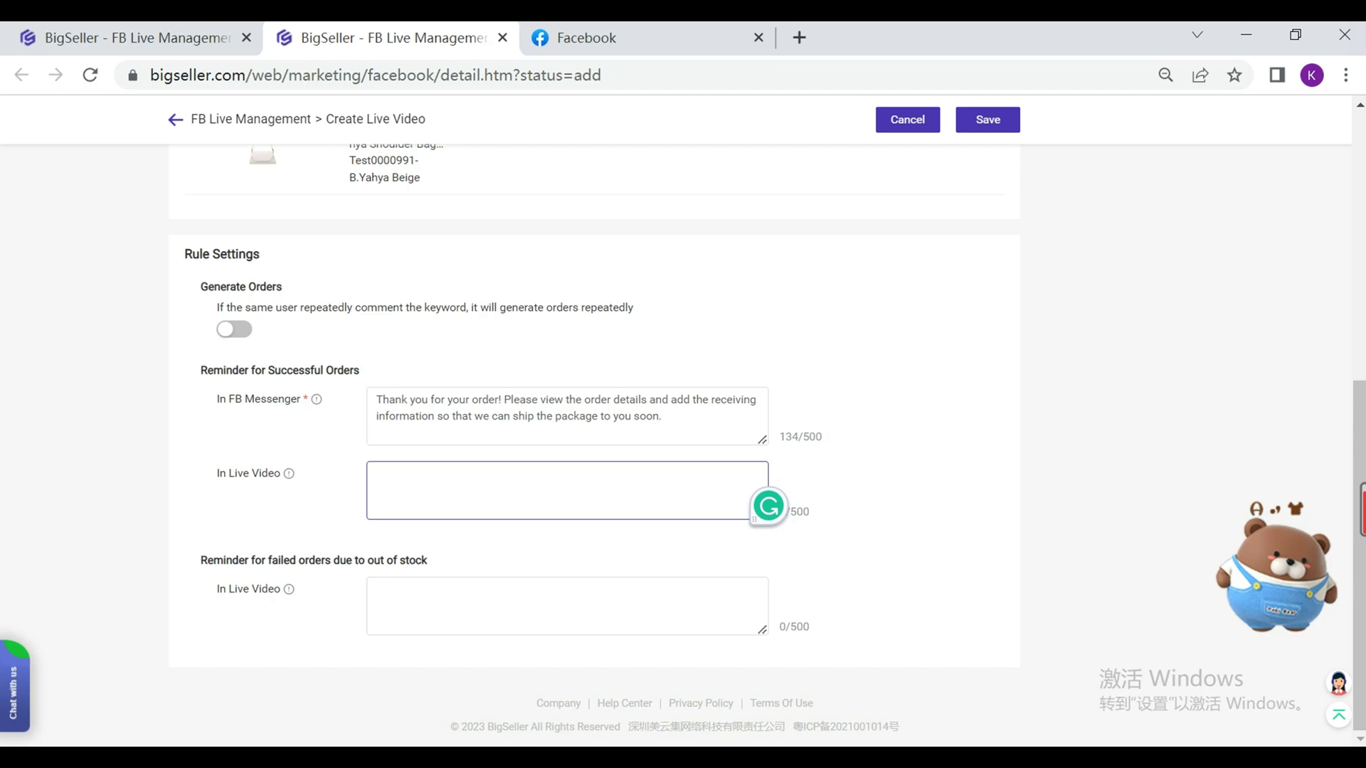
pyautogui.write('Thanks for your')
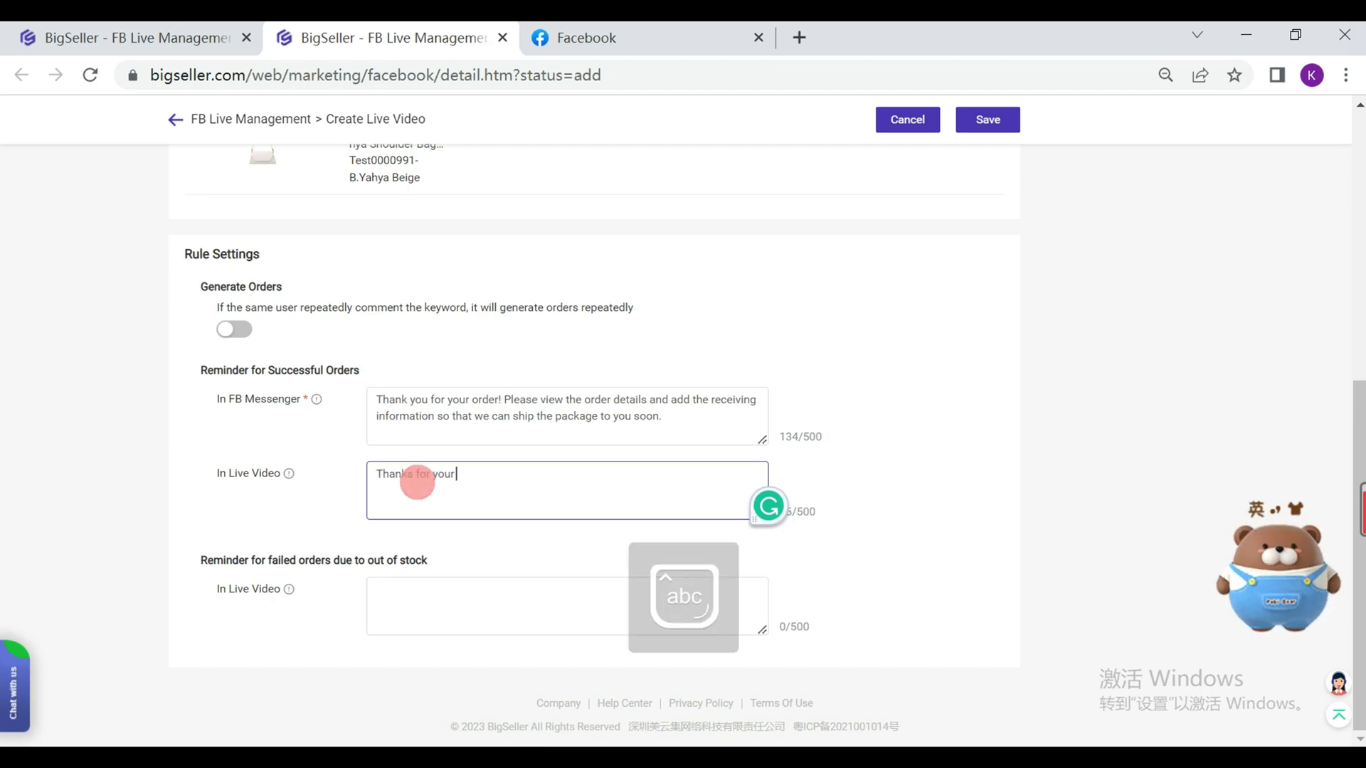
pyautogui.write(' support~')
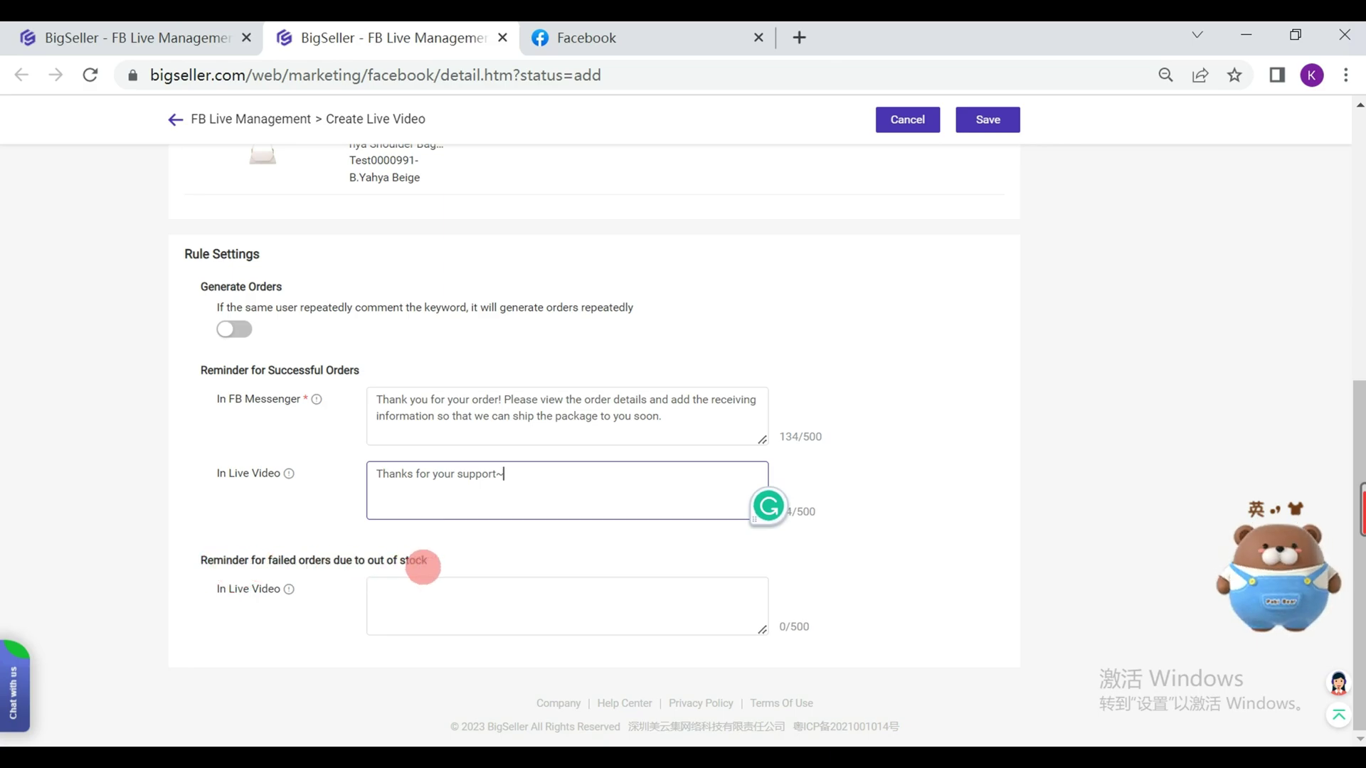
# Step: Set the out-of-stock reply to 'This one is out of stock~' and save the live video
pyautogui.moveTo(287, 594)
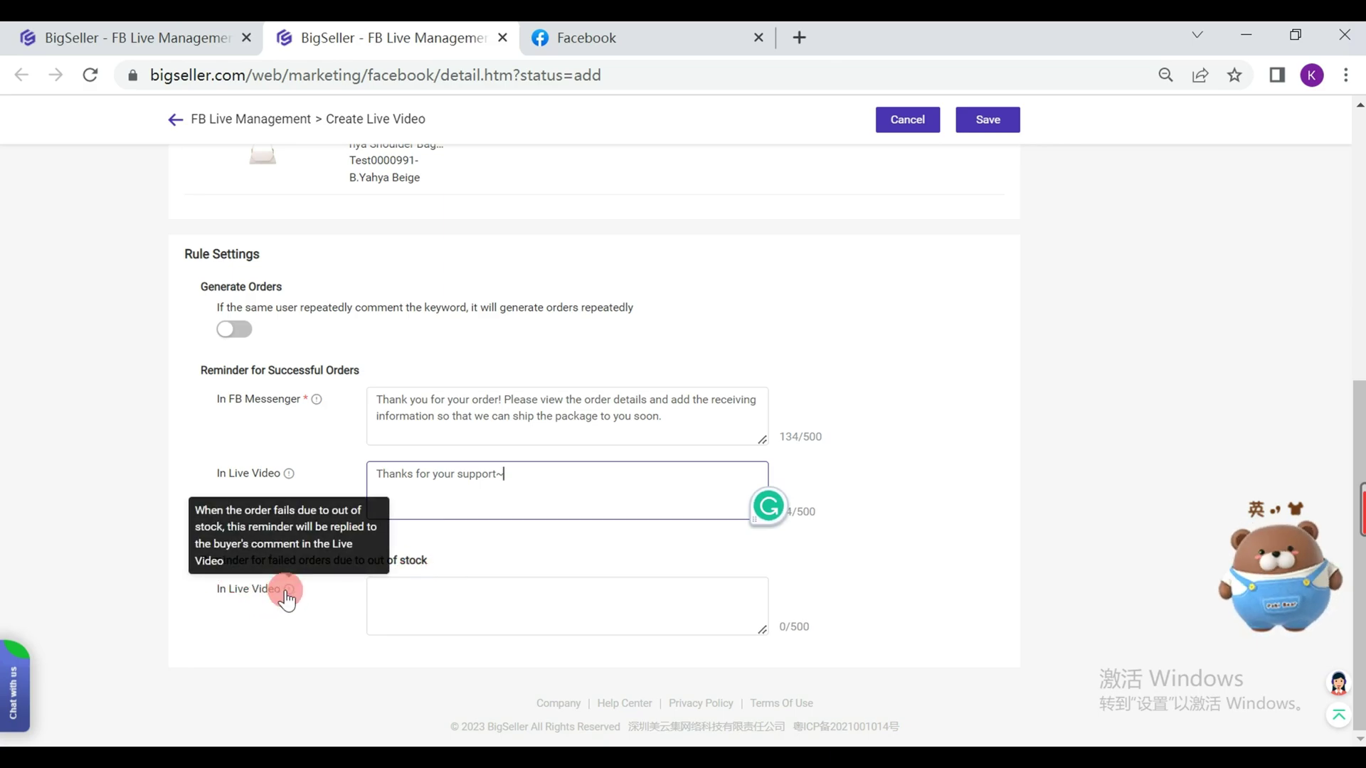
pyautogui.click(399, 590)
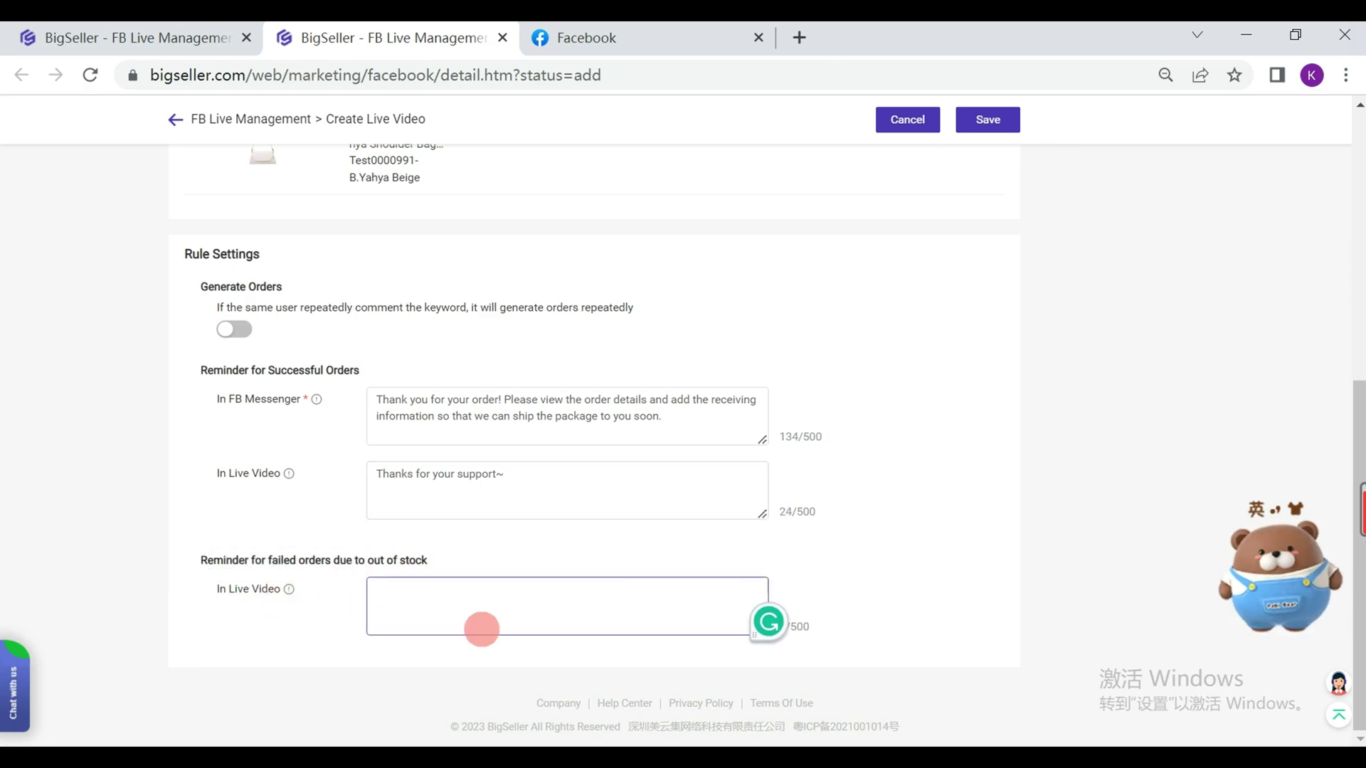
pyautogui.write('This one is out of stoc')
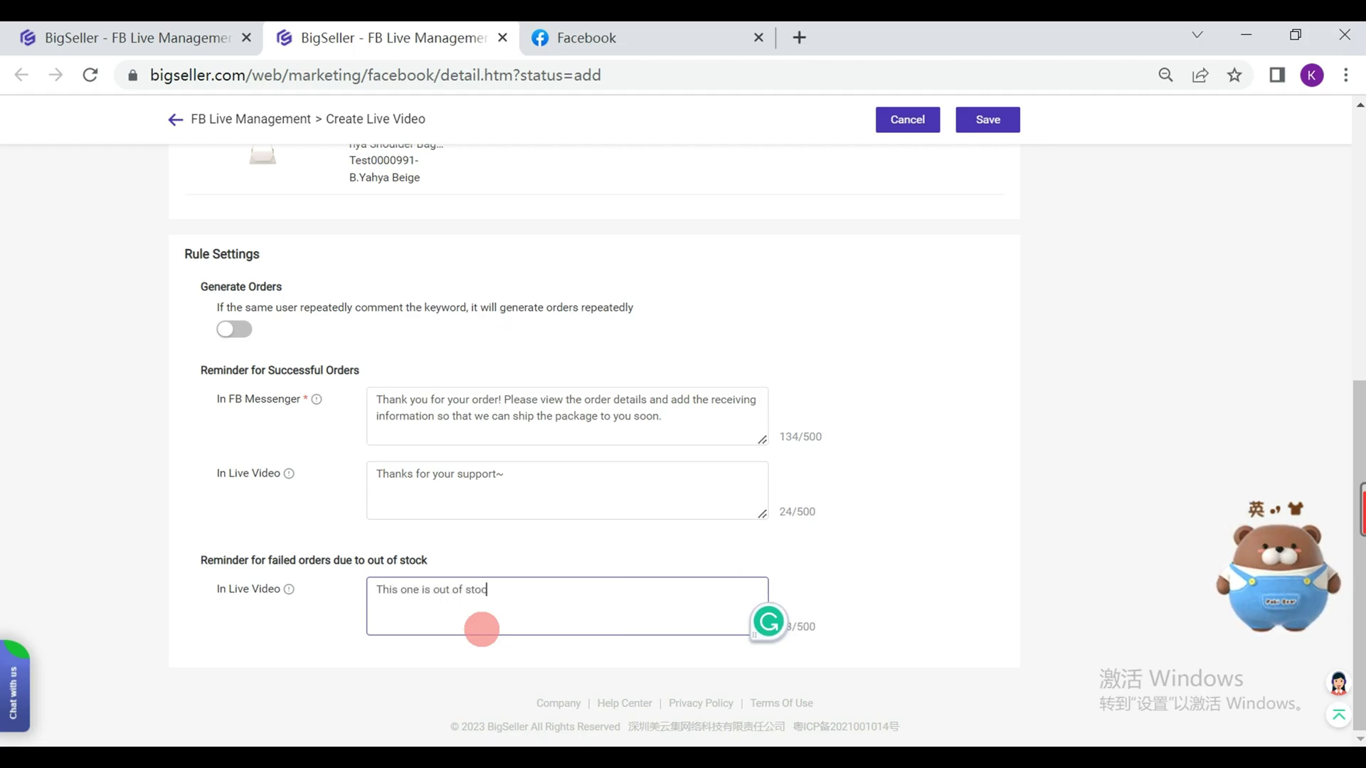
pyautogui.write('k~~')
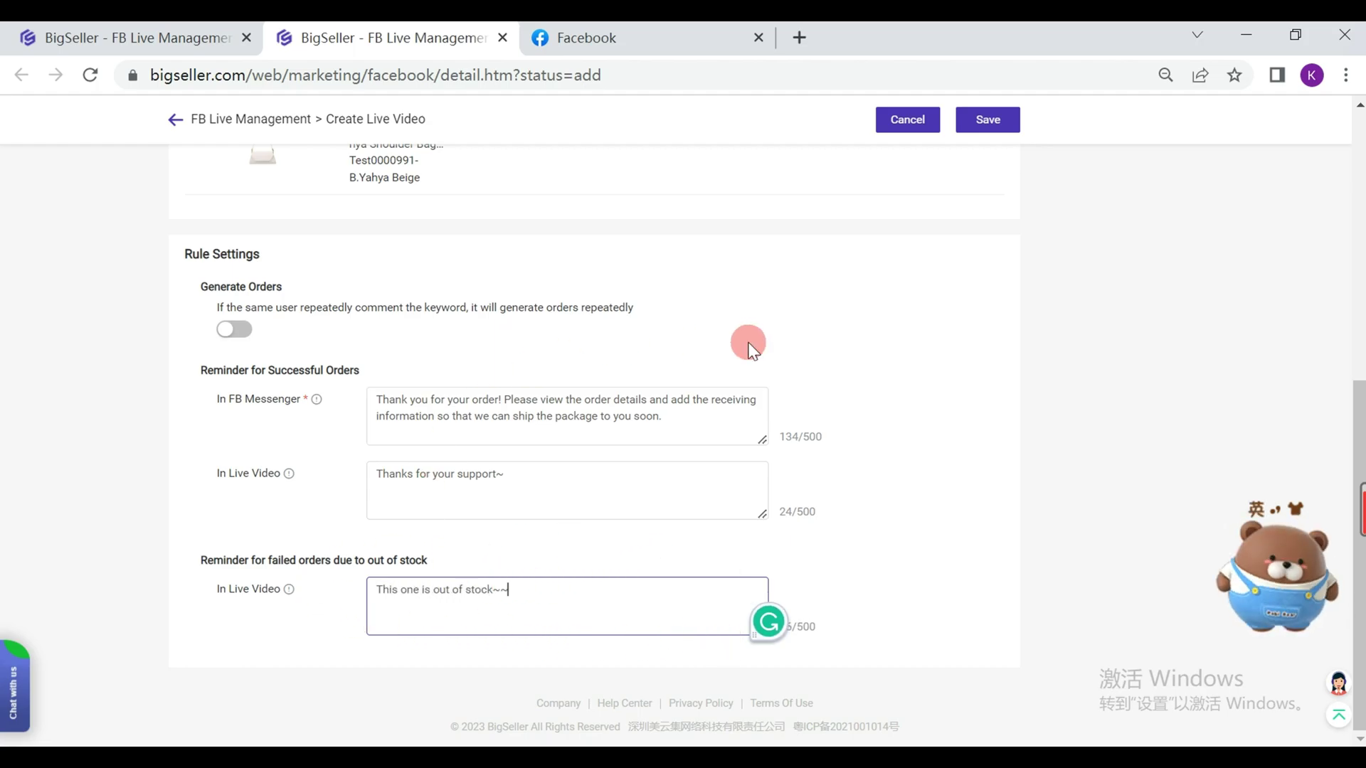
pyautogui.scroll(6, 754, 348)
pyautogui.click(978, 122)
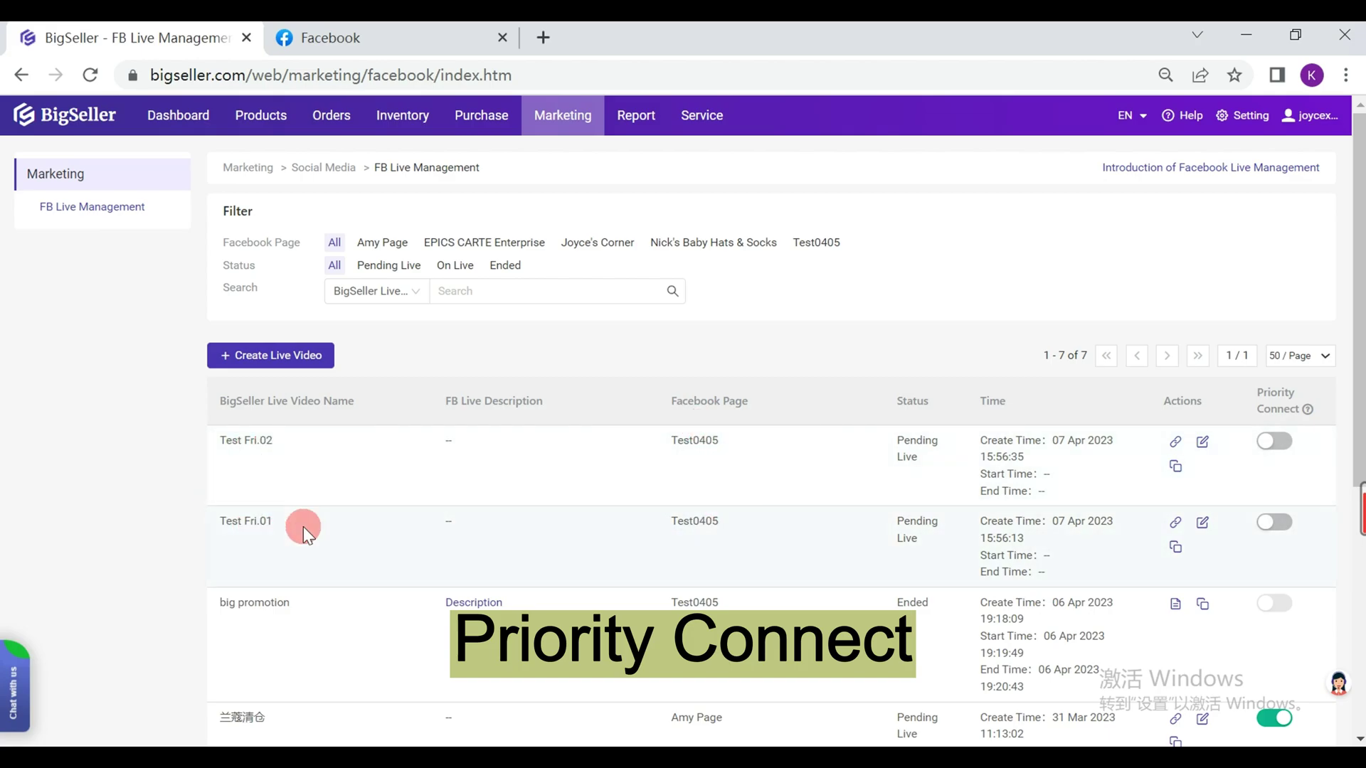
# Step: Turn on Priority Connect for Test Fri.01, dismiss the notice, and go live on Facebook
pyautogui.click(1274, 524)
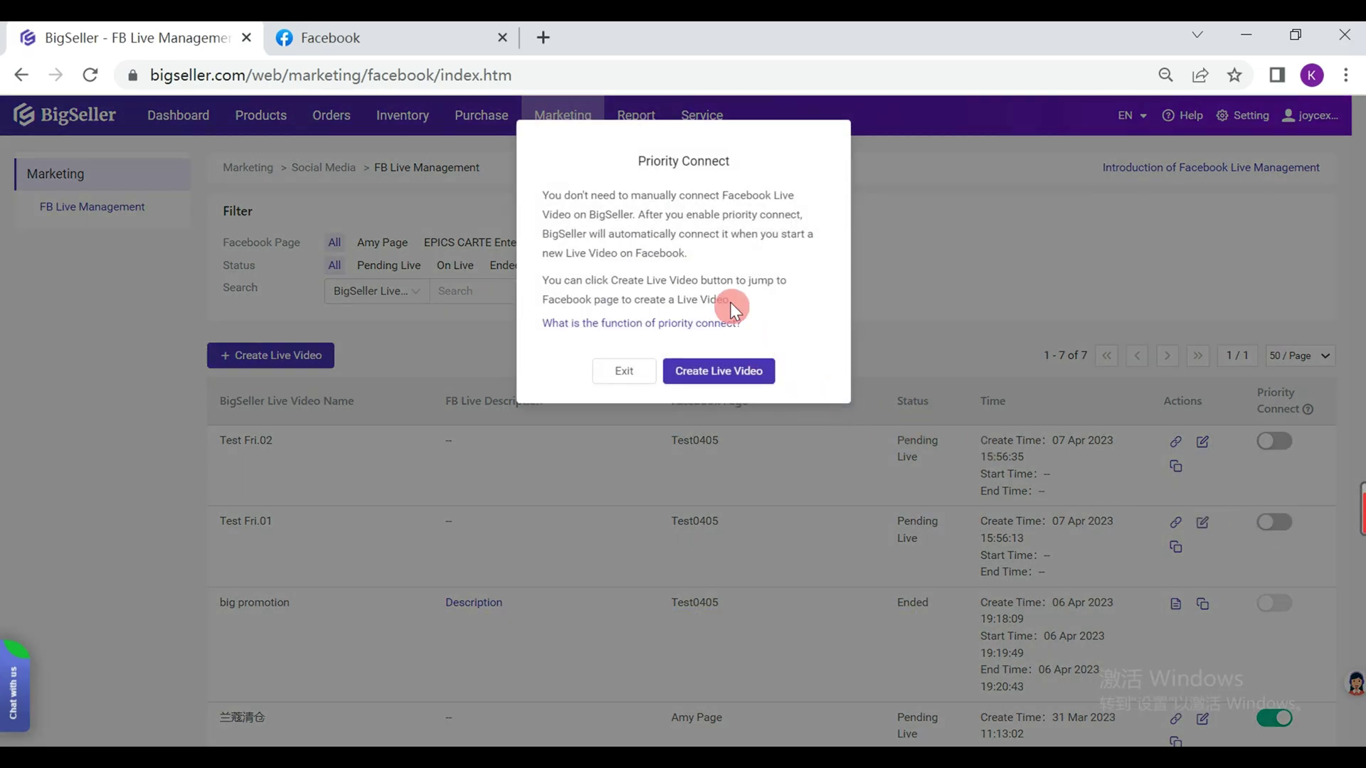
pyautogui.click(616, 373)
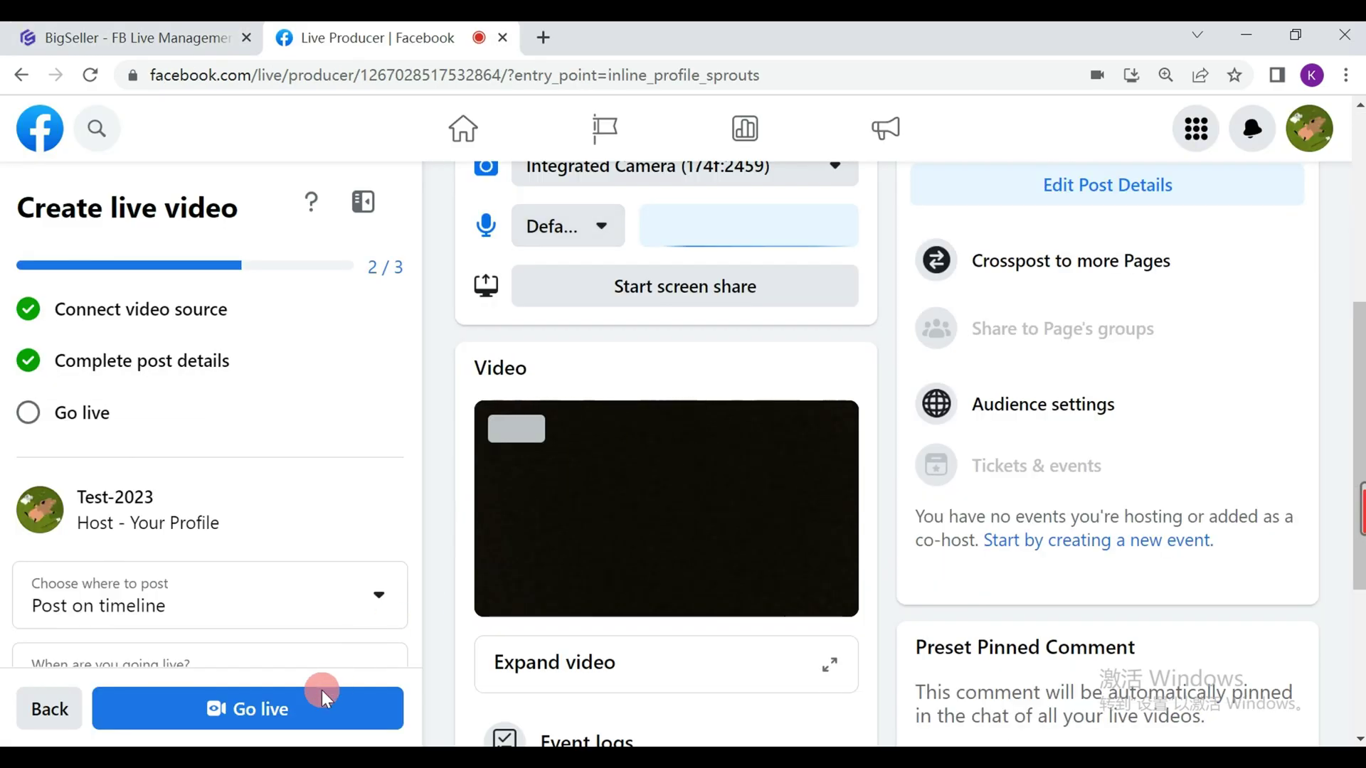
pyautogui.click(320, 701)
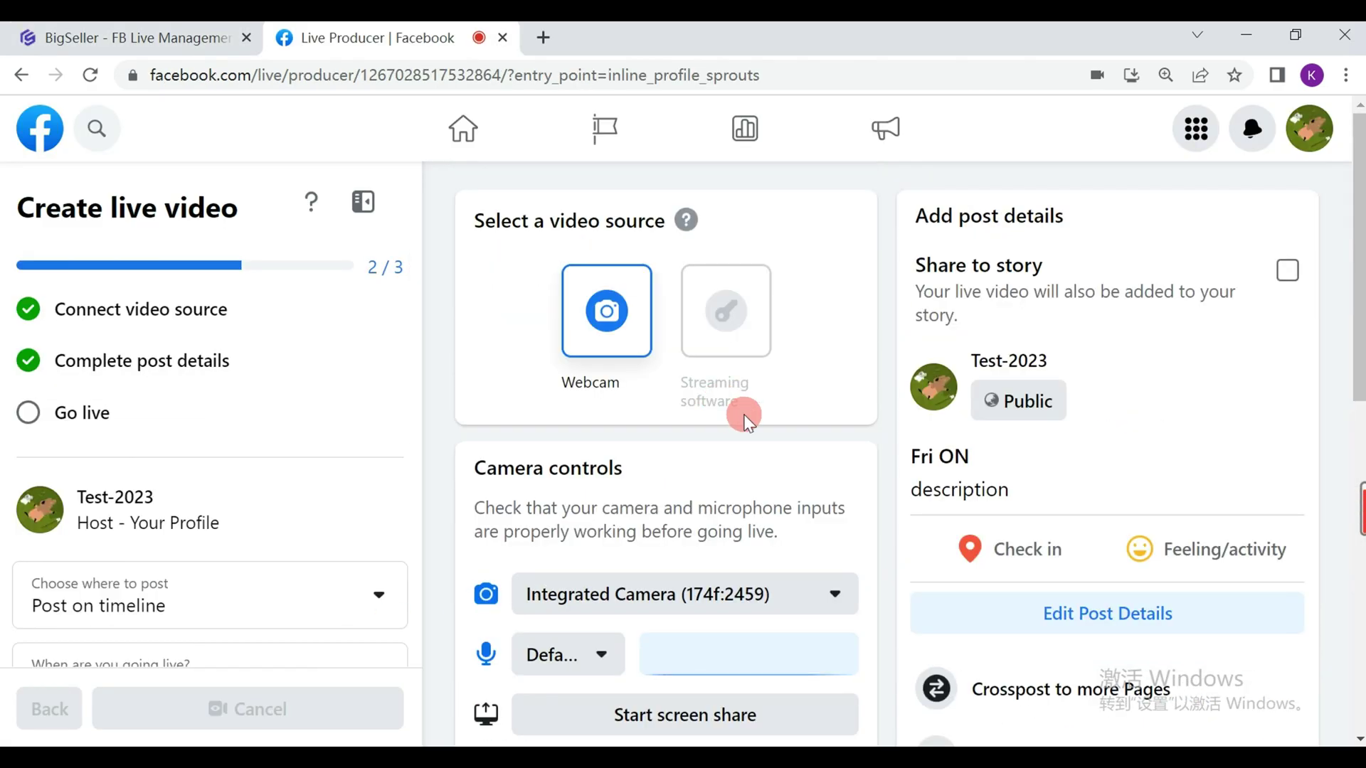
# Step: Refresh the FB Live list and start the Test test live on Facebook
pyautogui.click(174, 40)
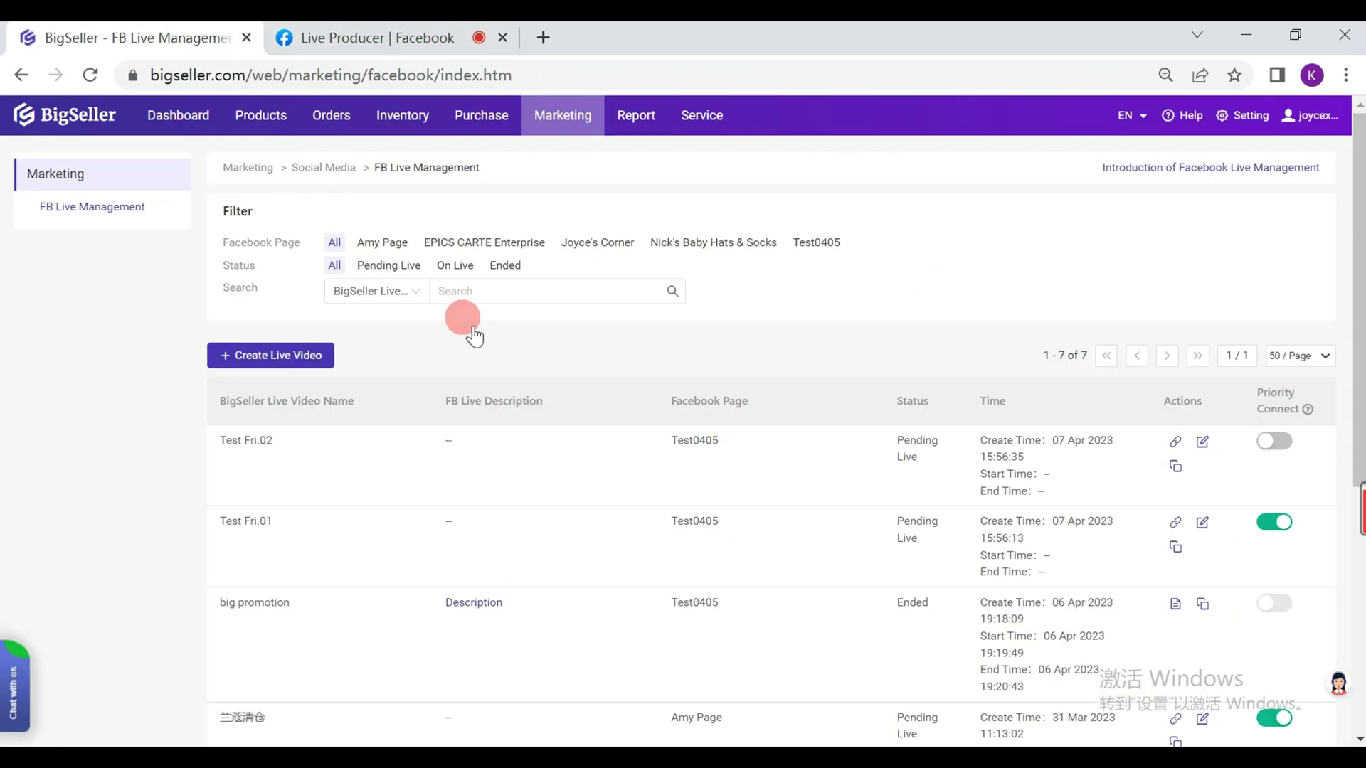
pyautogui.click(672, 292)
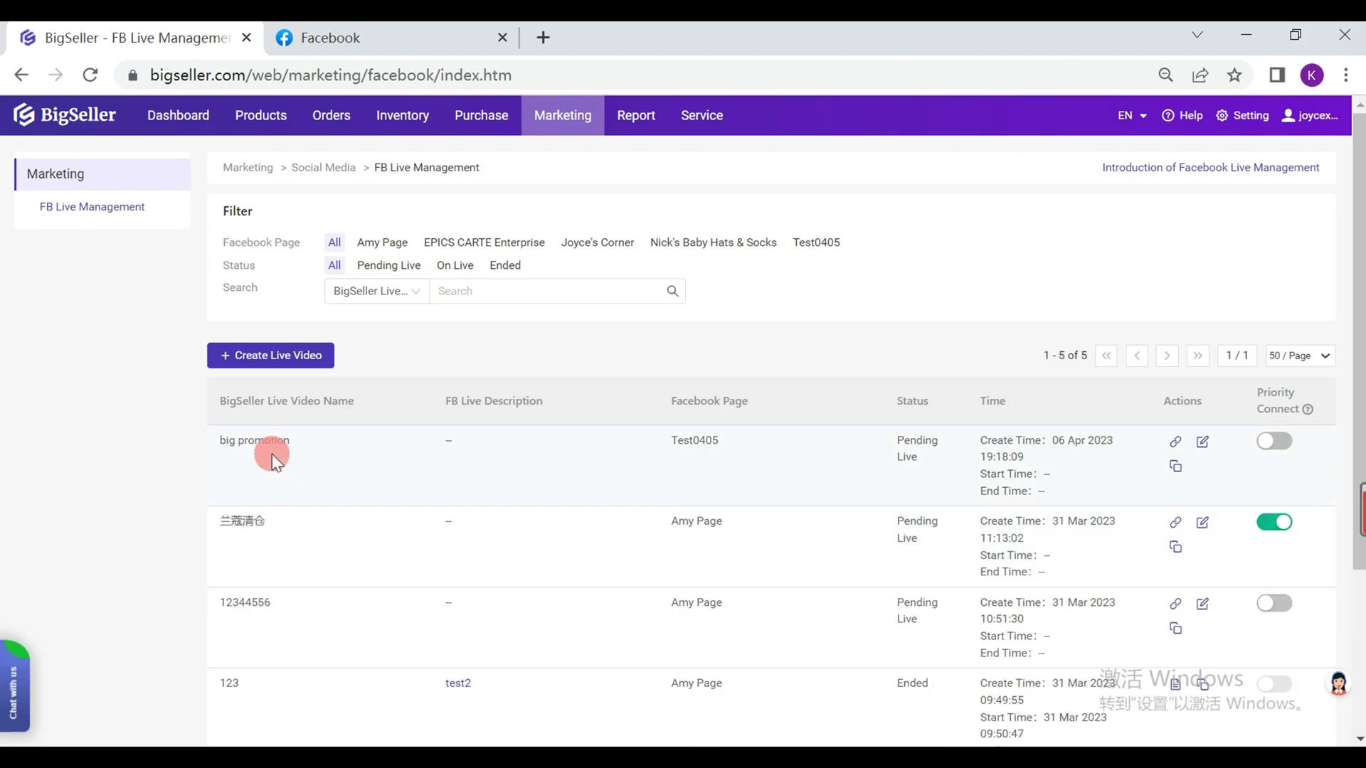
pyautogui.click(1176, 447)
pyautogui.click(272, 710)
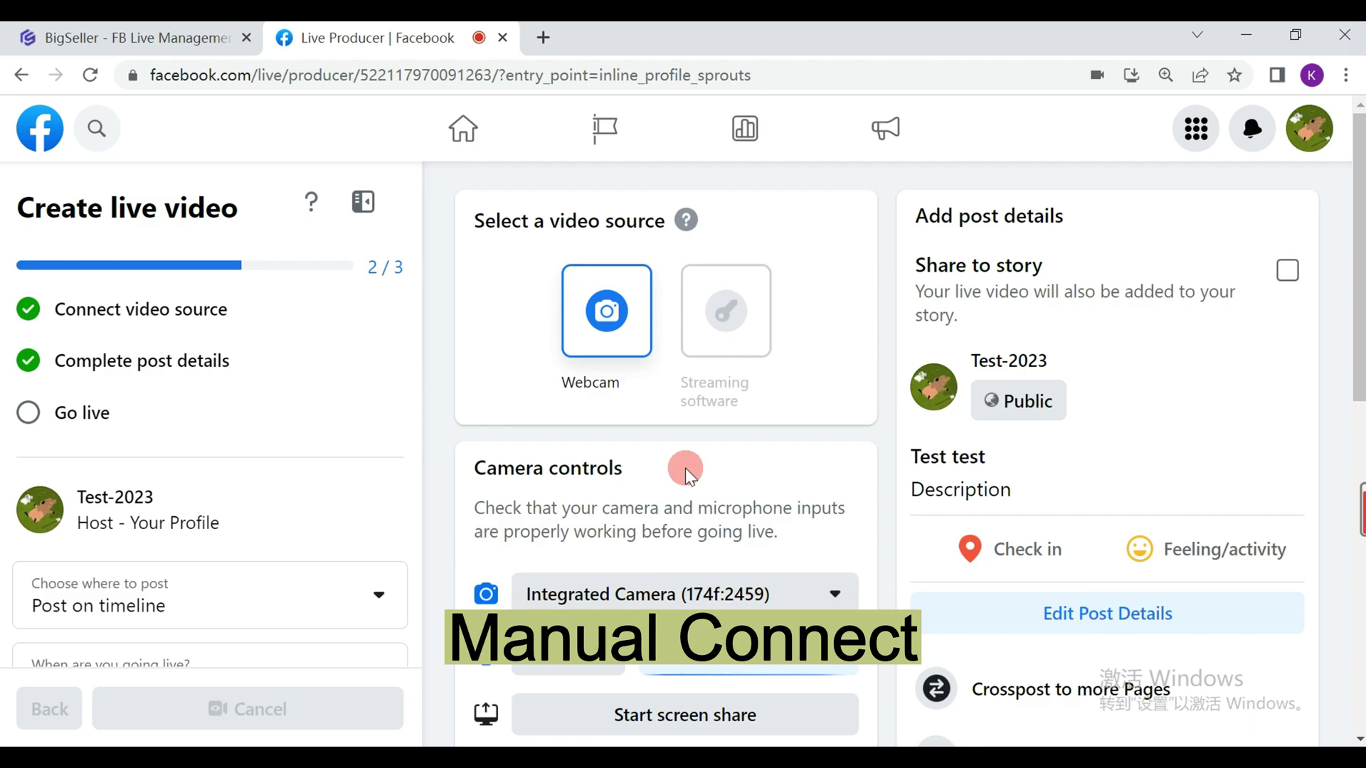
# Step: Connect 'big promotion' to the current Facebook live and confirm the connection
pyautogui.click(134, 40)
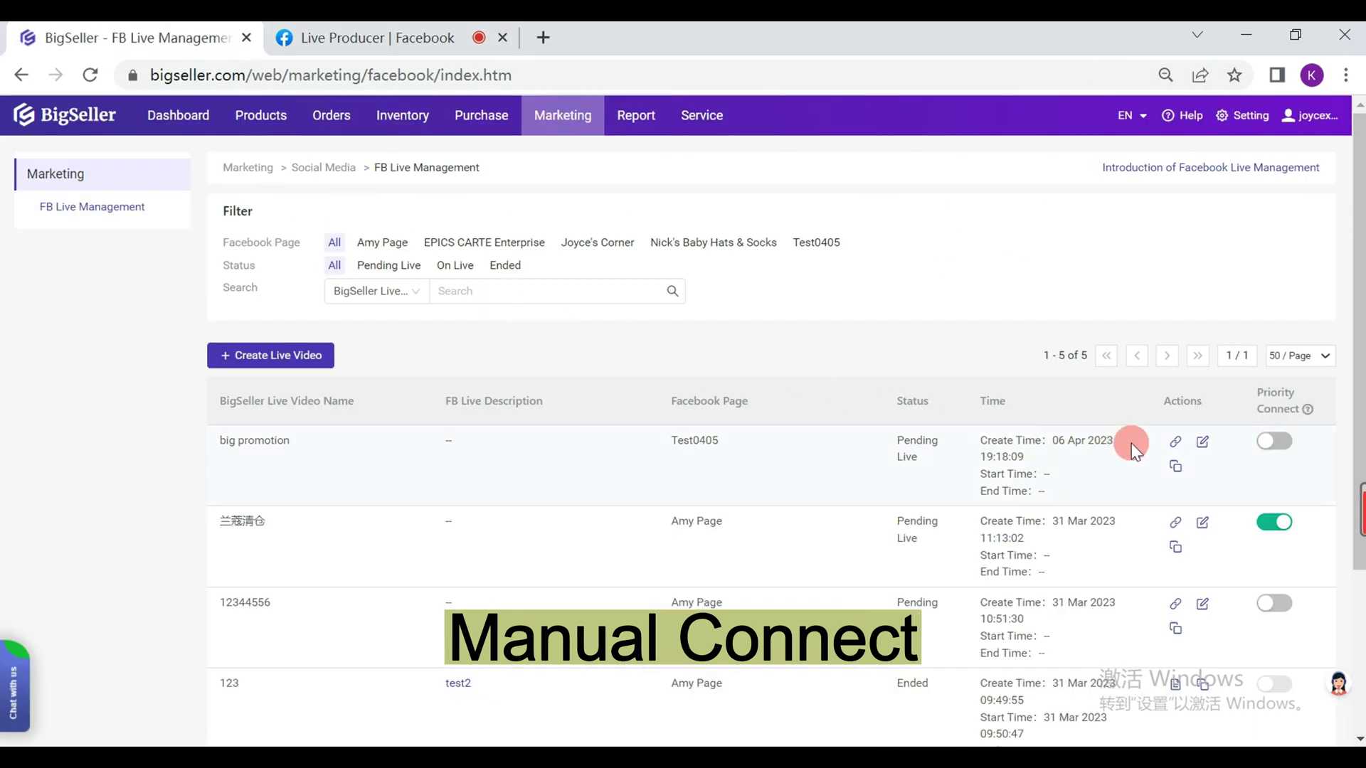
pyautogui.click(1176, 447)
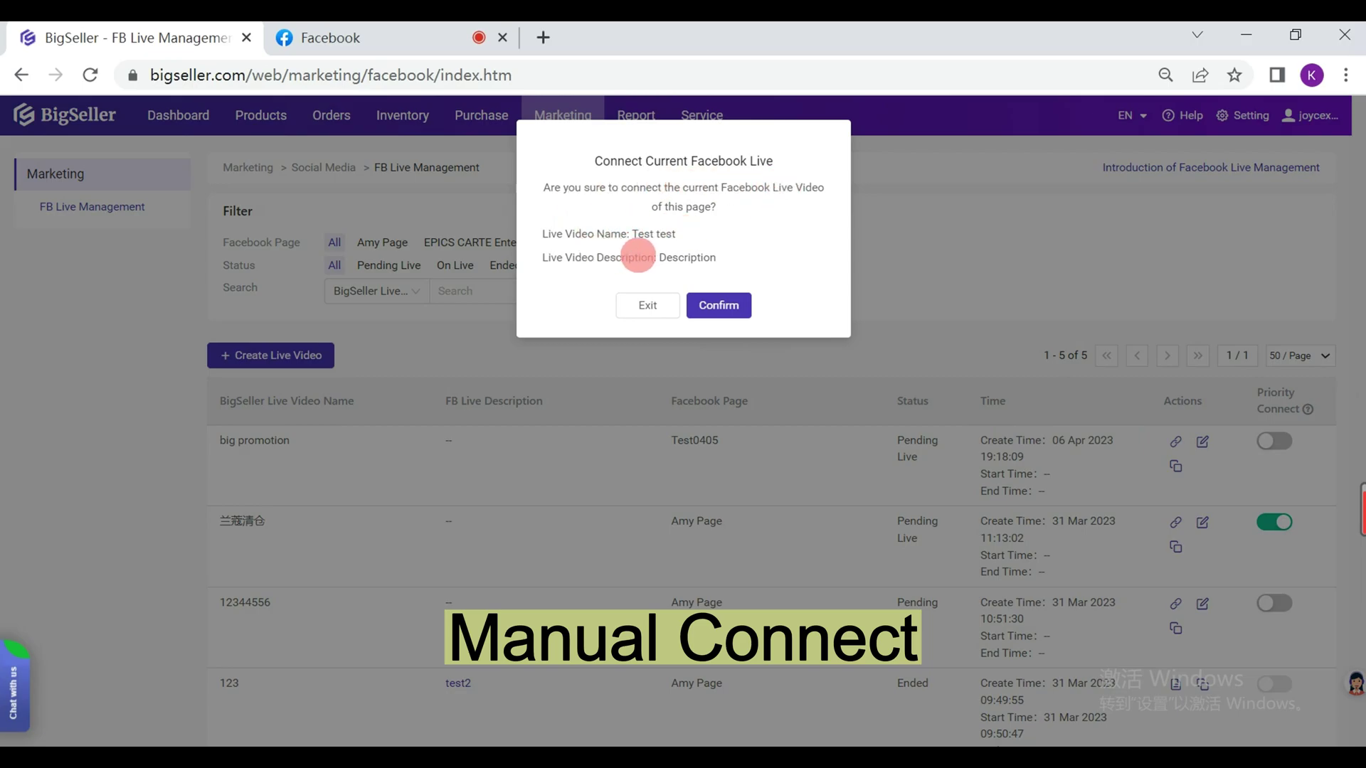
pyautogui.click(718, 305)
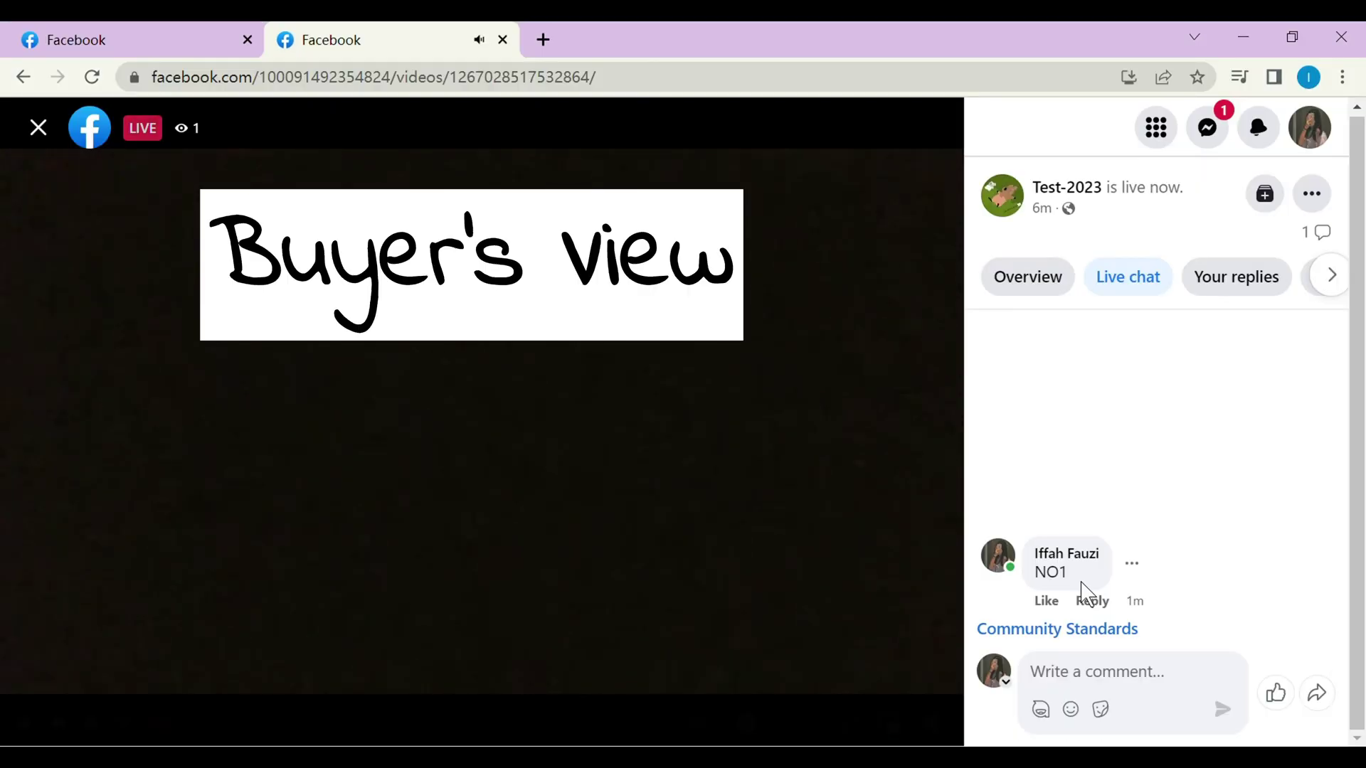
# Step: Post the comment NO2 on the Test test live, then view the order from Messenger's reminder
pyautogui.click(1083, 689)
pyautogui.write('NO')
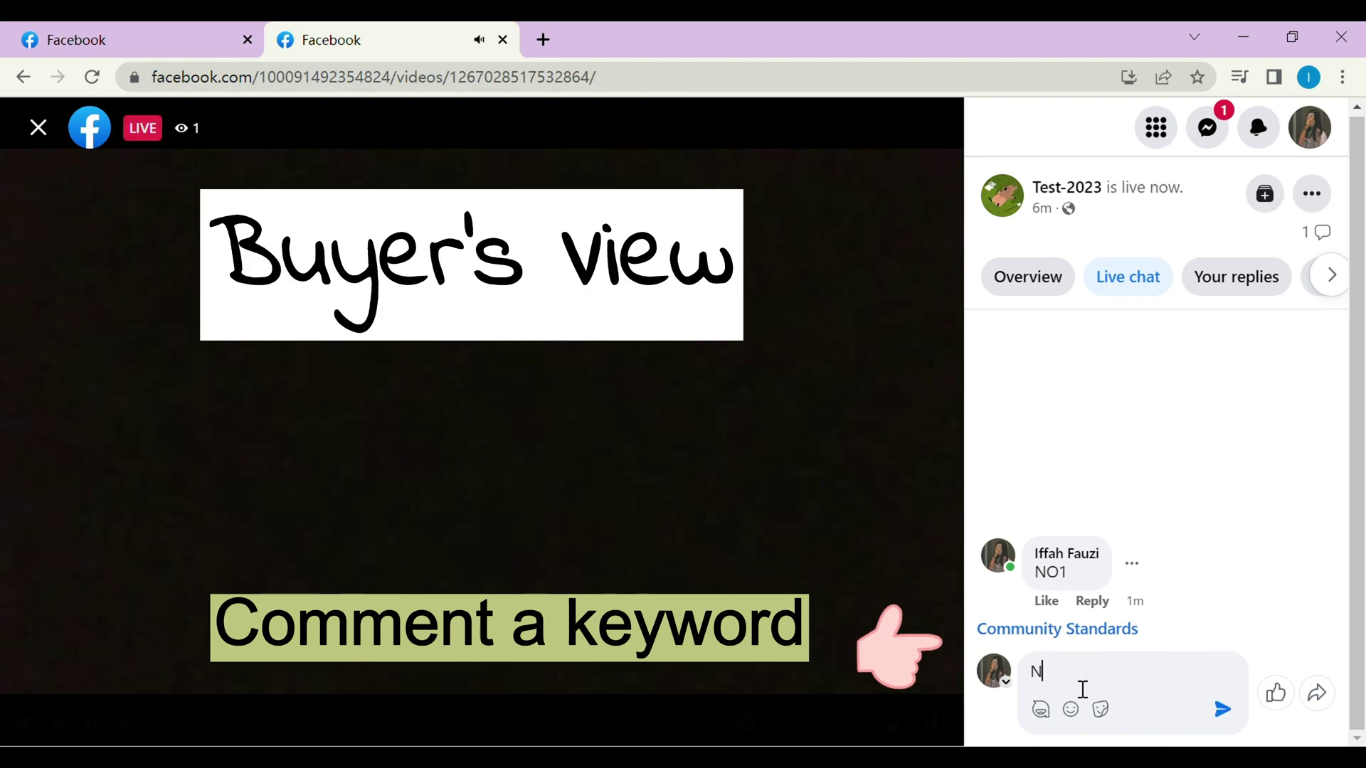
pyautogui.write('2')
pyautogui.press('Return')
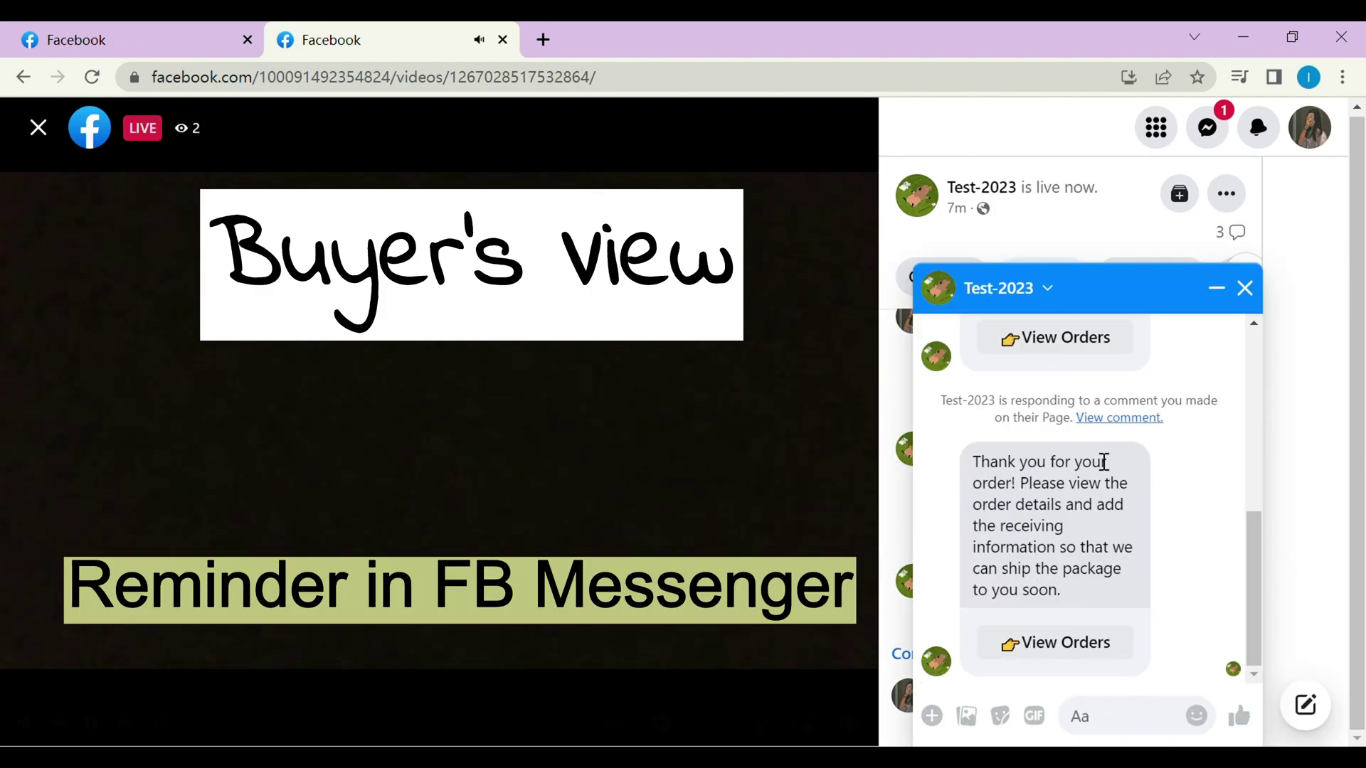
pyautogui.click(1040, 644)
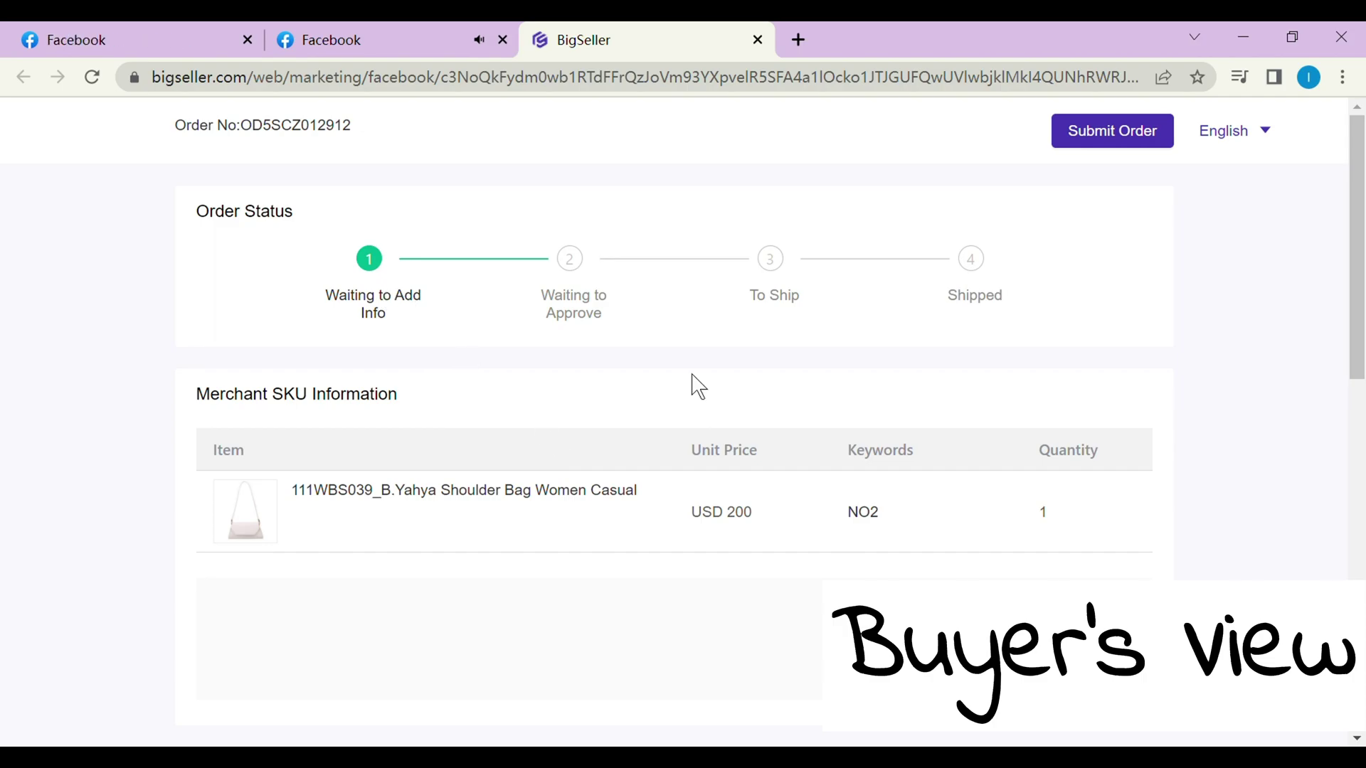
# Step: Fill in the recipient's name, phone number, post code, region and detailed address
pyautogui.scroll(-10, 695, 387)
pyautogui.click(498, 306)
pyautogui.write('Test Test')
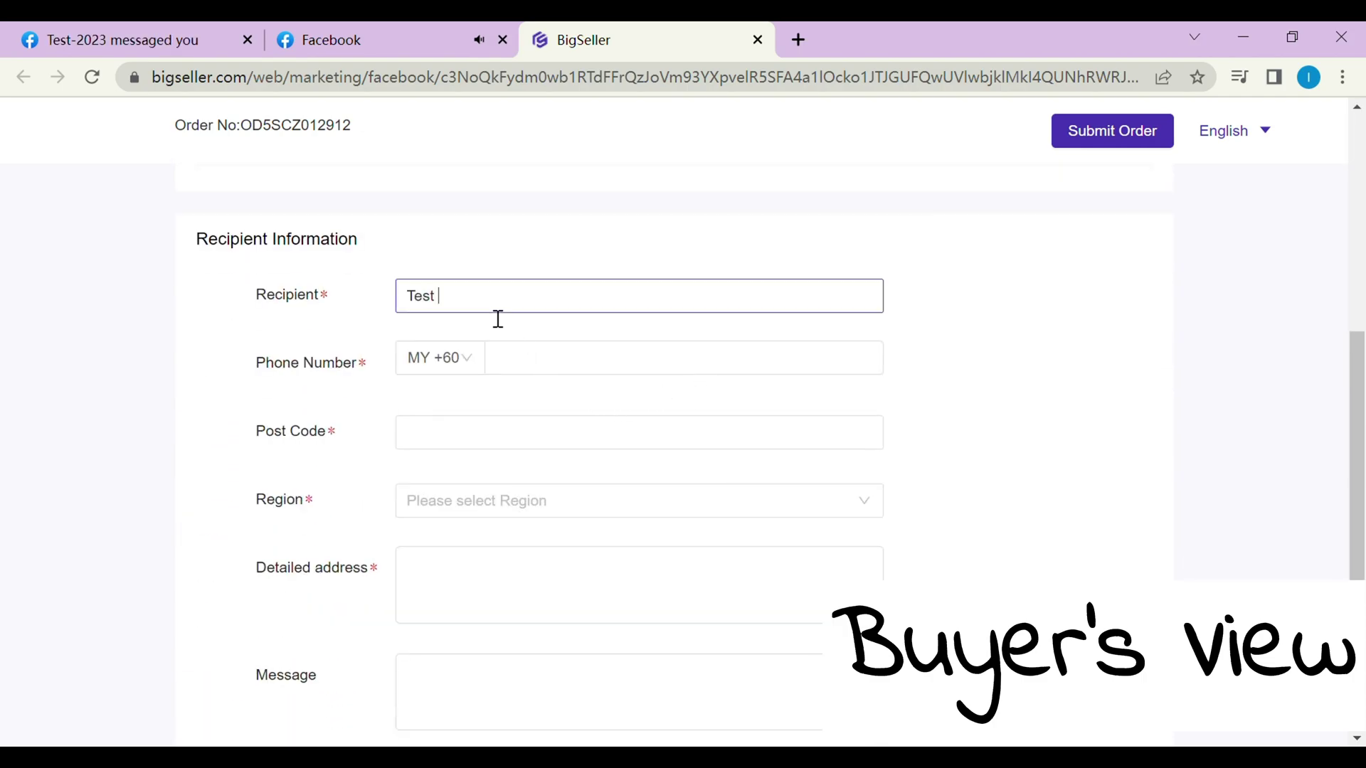
pyautogui.click(516, 370)
pyautogui.write('123123123')
pyautogui.click(470, 442)
pyautogui.write('12345')
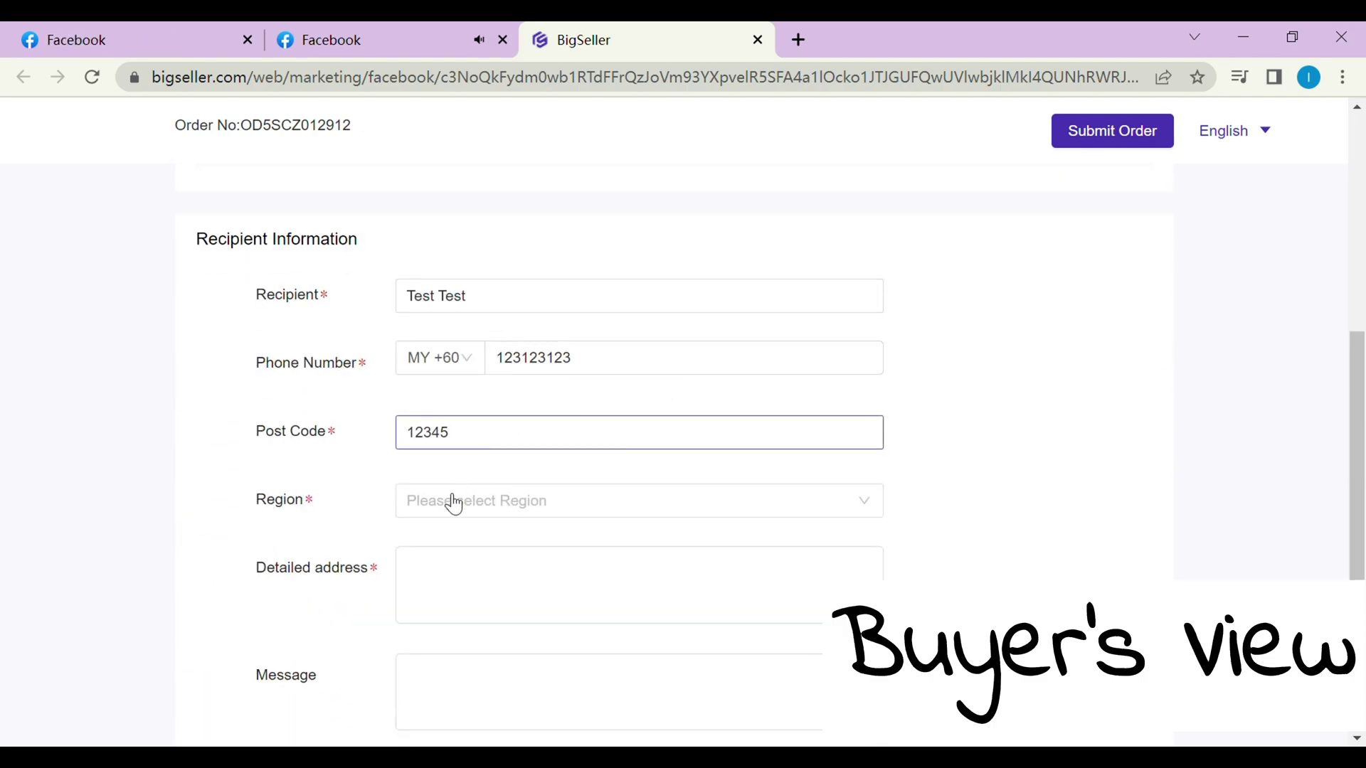
pyautogui.click(450, 501)
pyautogui.click(459, 646)
pyautogui.click(673, 580)
pyautogui.click(488, 587)
pyautogui.write('test test test test')
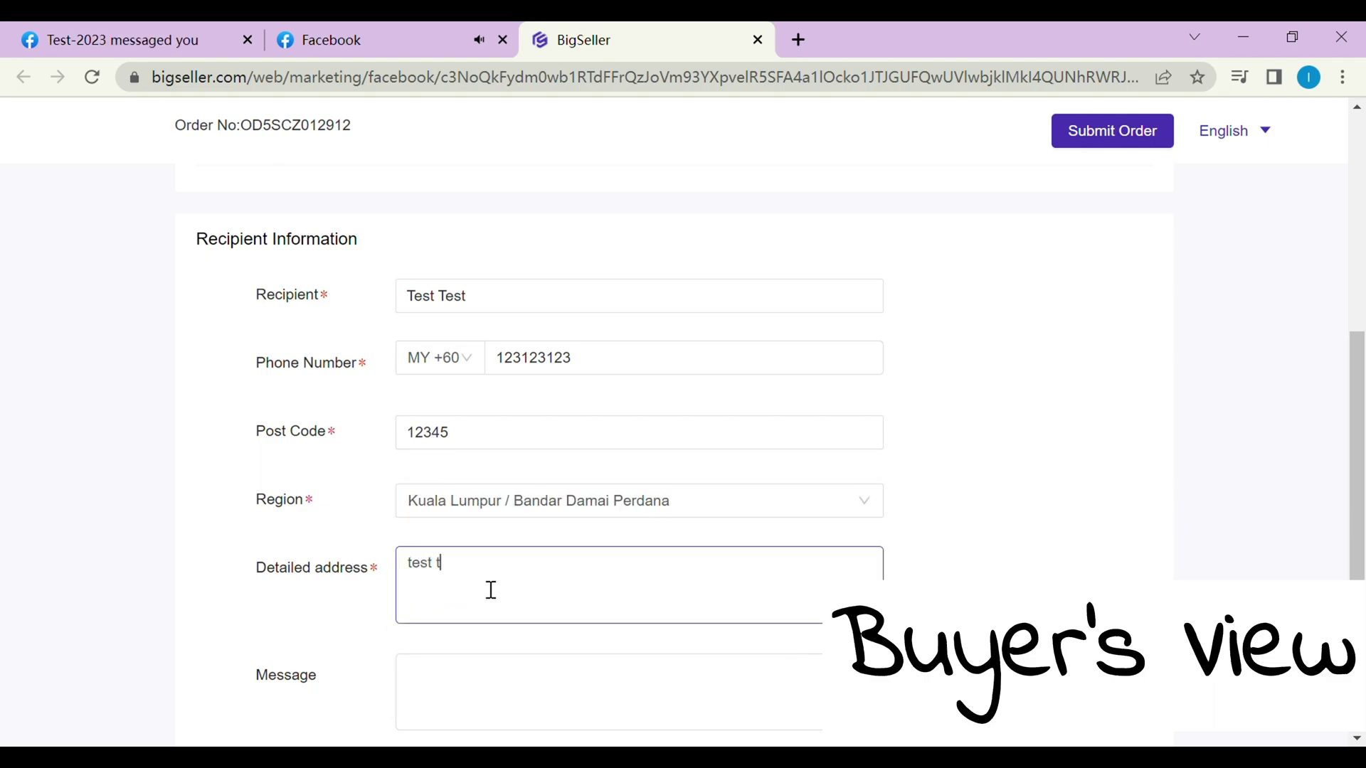
# Step: Add the message 'Please ship soon', choose cash on delivery, and submit the order
pyautogui.click(474, 693)
pyautogui.write('Please ship soon')
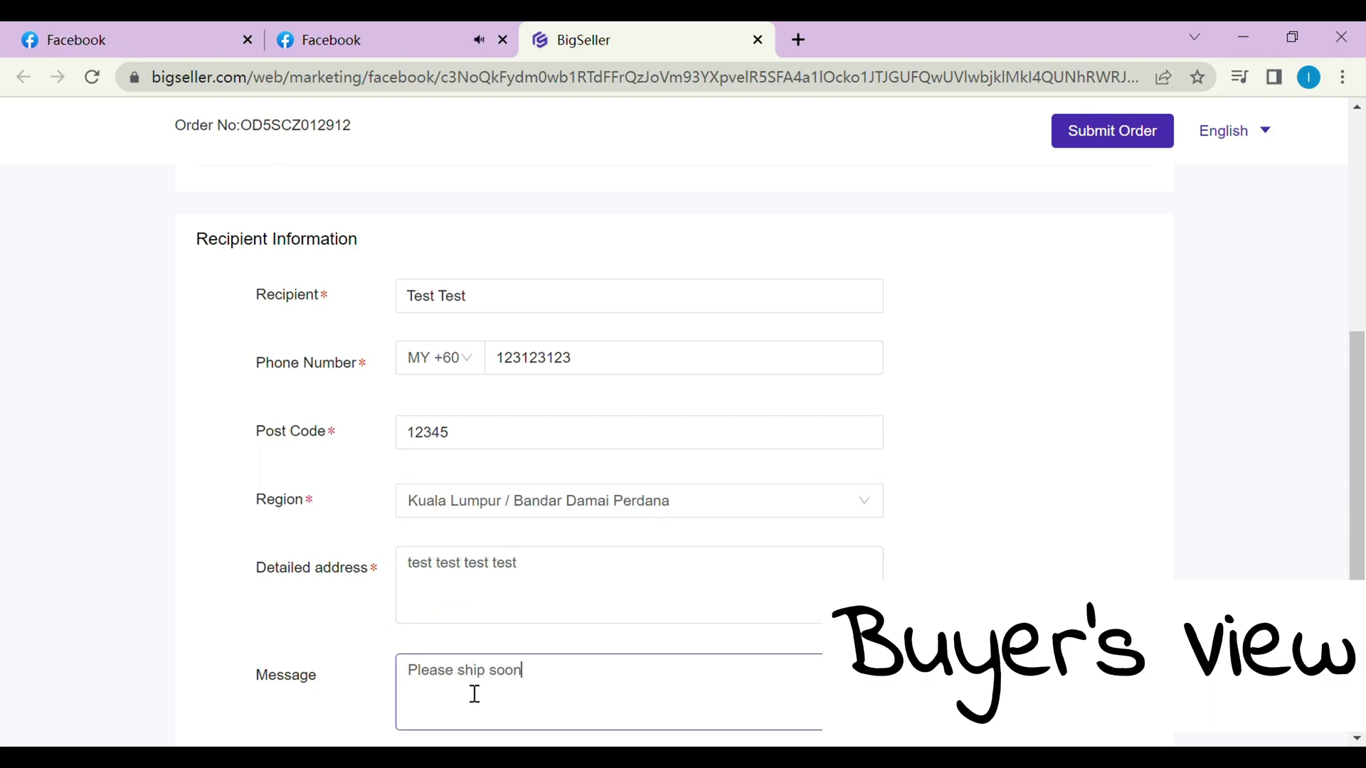
pyautogui.scroll(-5, 474, 693)
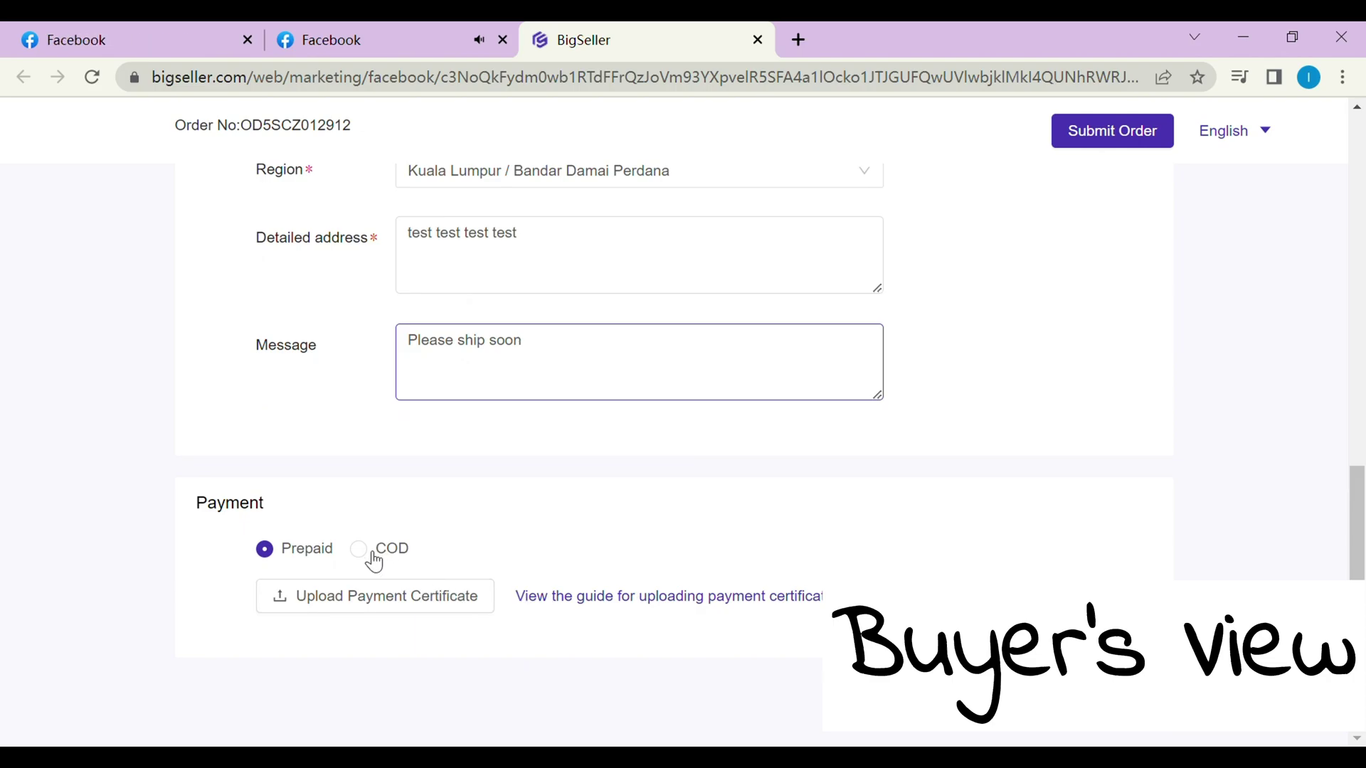
pyautogui.click(371, 559)
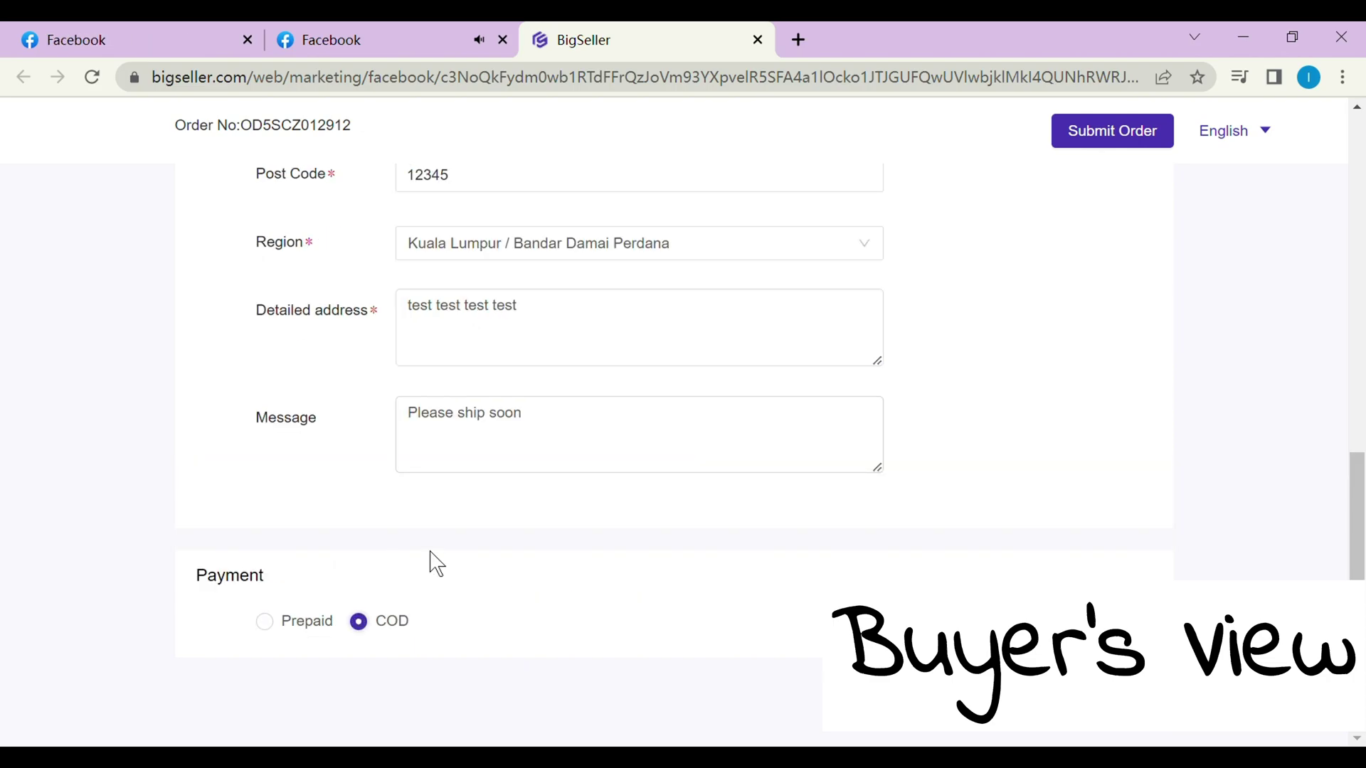
pyautogui.click(1134, 141)
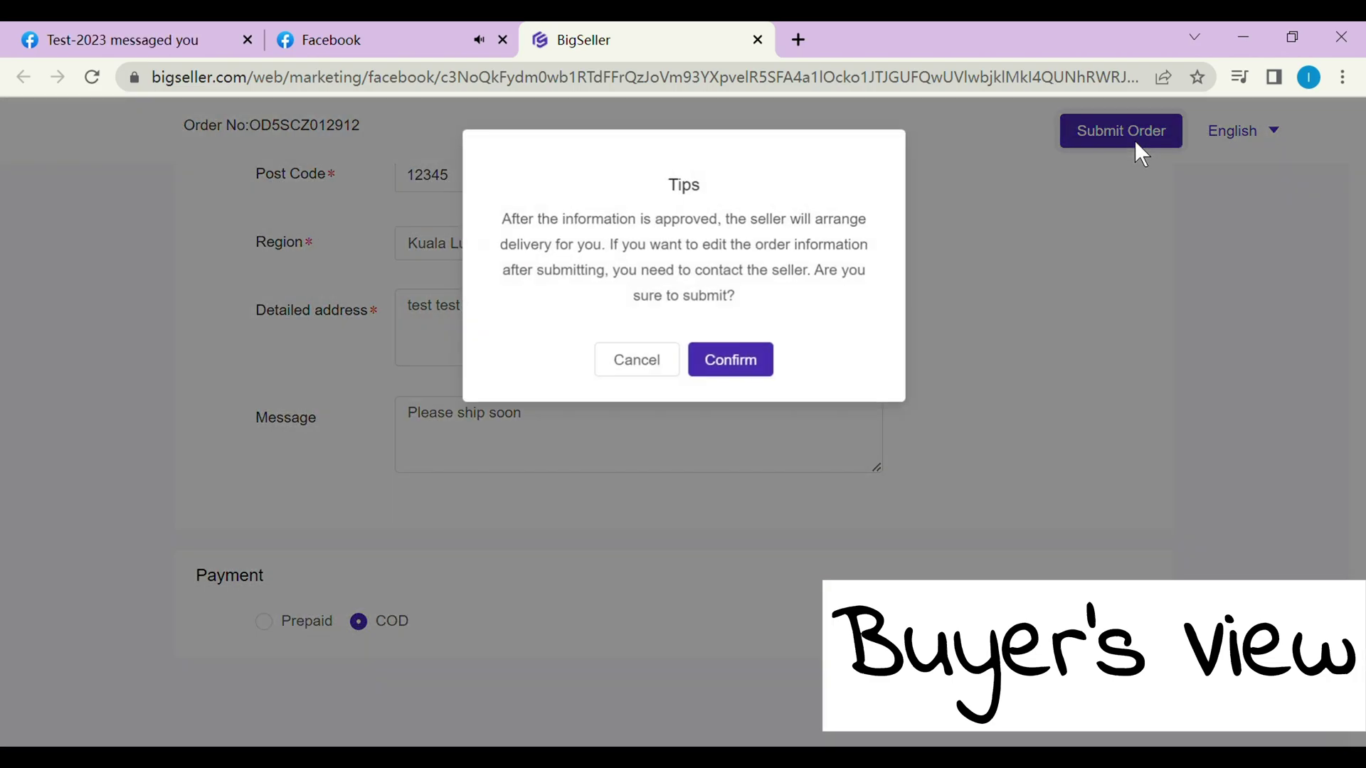
pyautogui.click(745, 369)
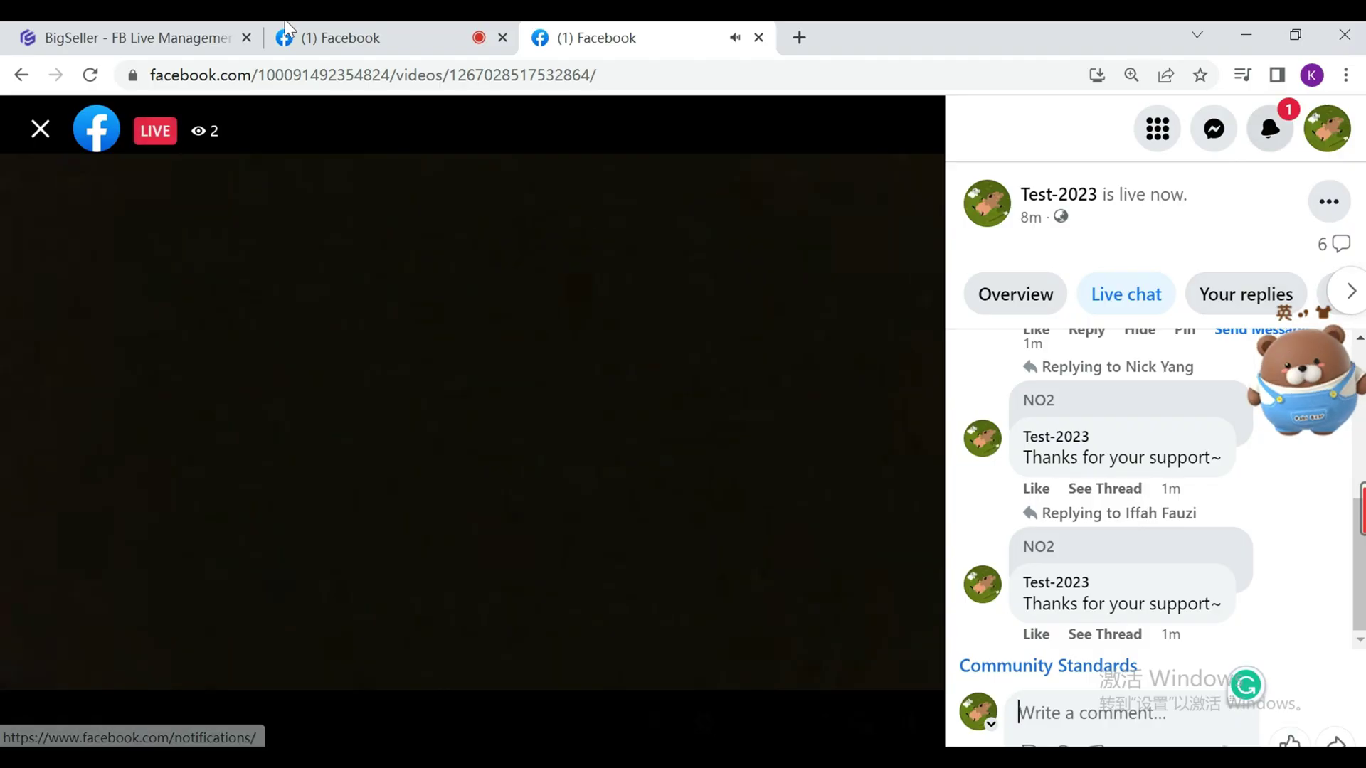
# Step: Return to BigSeller and open Pending Orders under Orders > Processing Orders
pyautogui.click(118, 41)
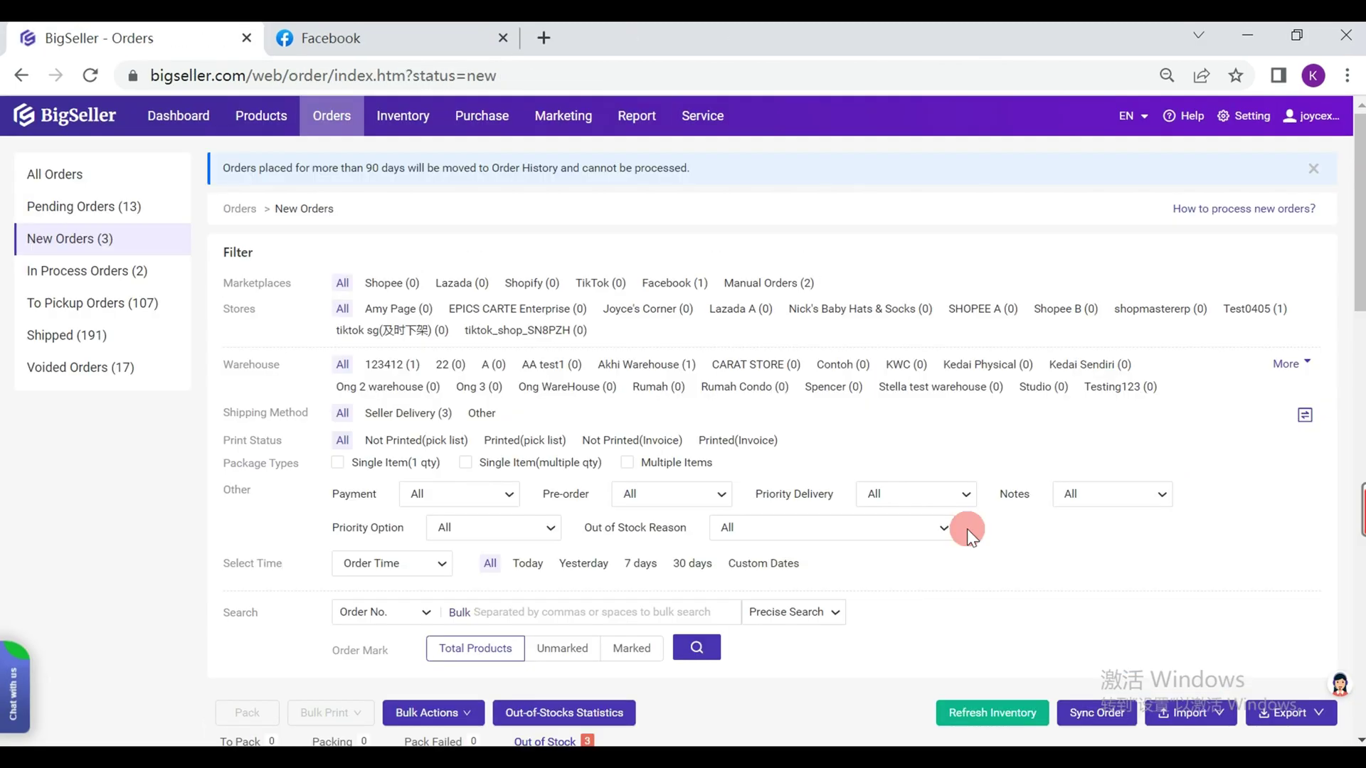
pyautogui.moveTo(335, 114)
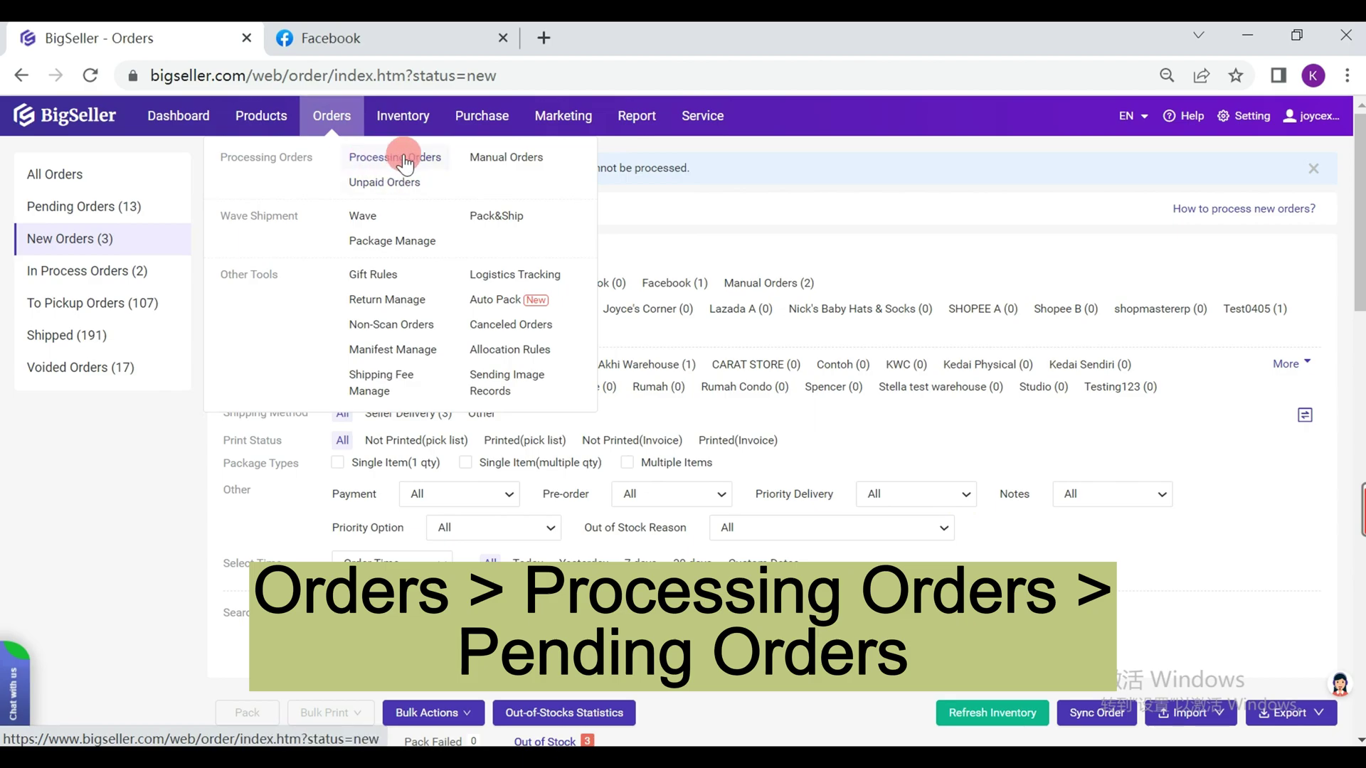
pyautogui.click(404, 163)
pyautogui.click(81, 206)
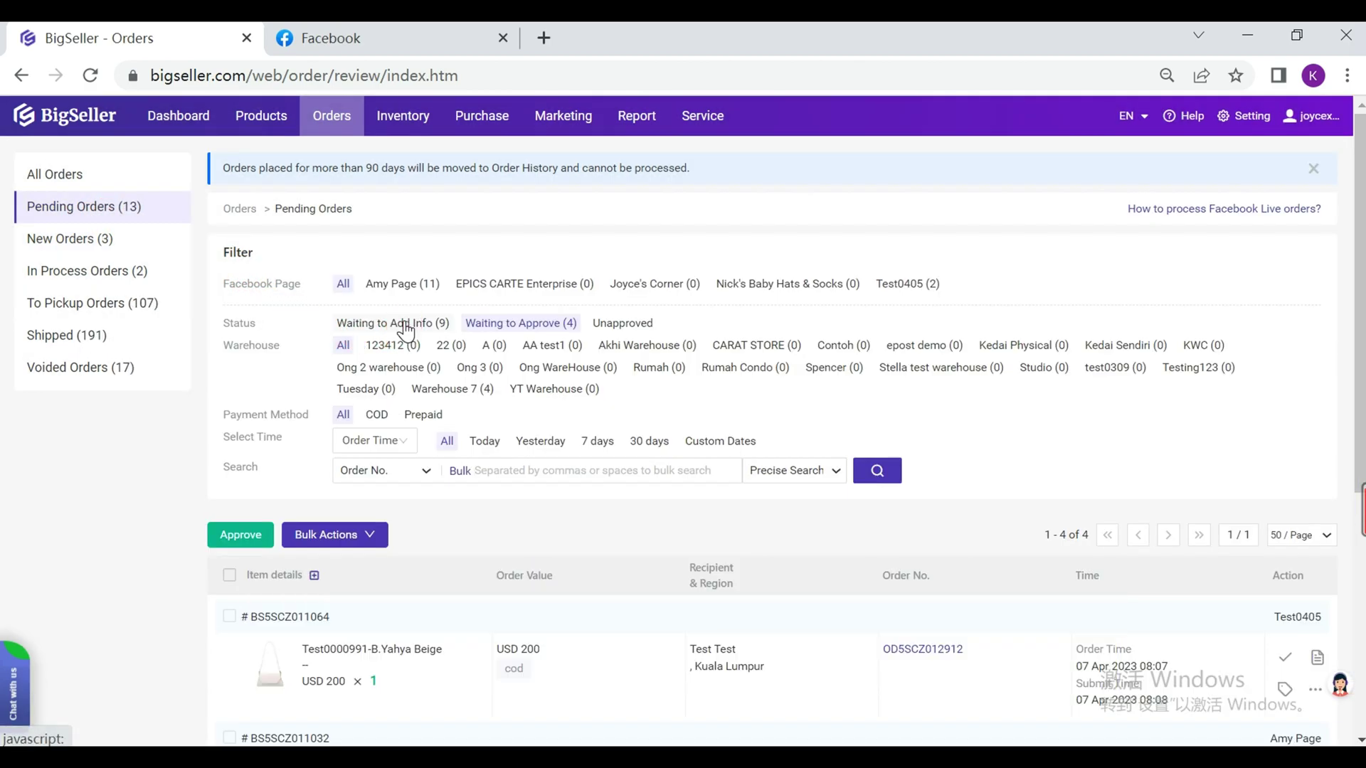
# Step: Filter to orders waiting to add info and open the first one for editing
pyautogui.click(405, 325)
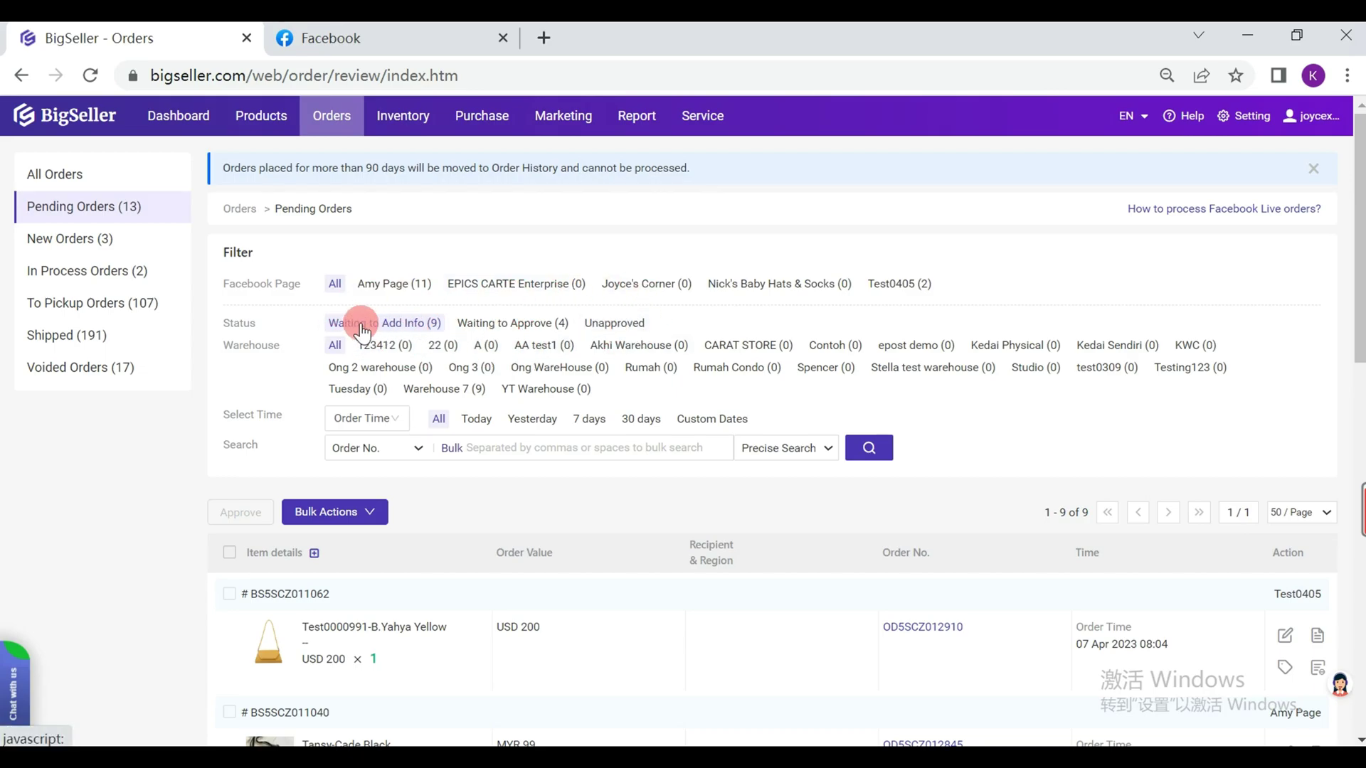
pyautogui.scroll(-5, 461, 485)
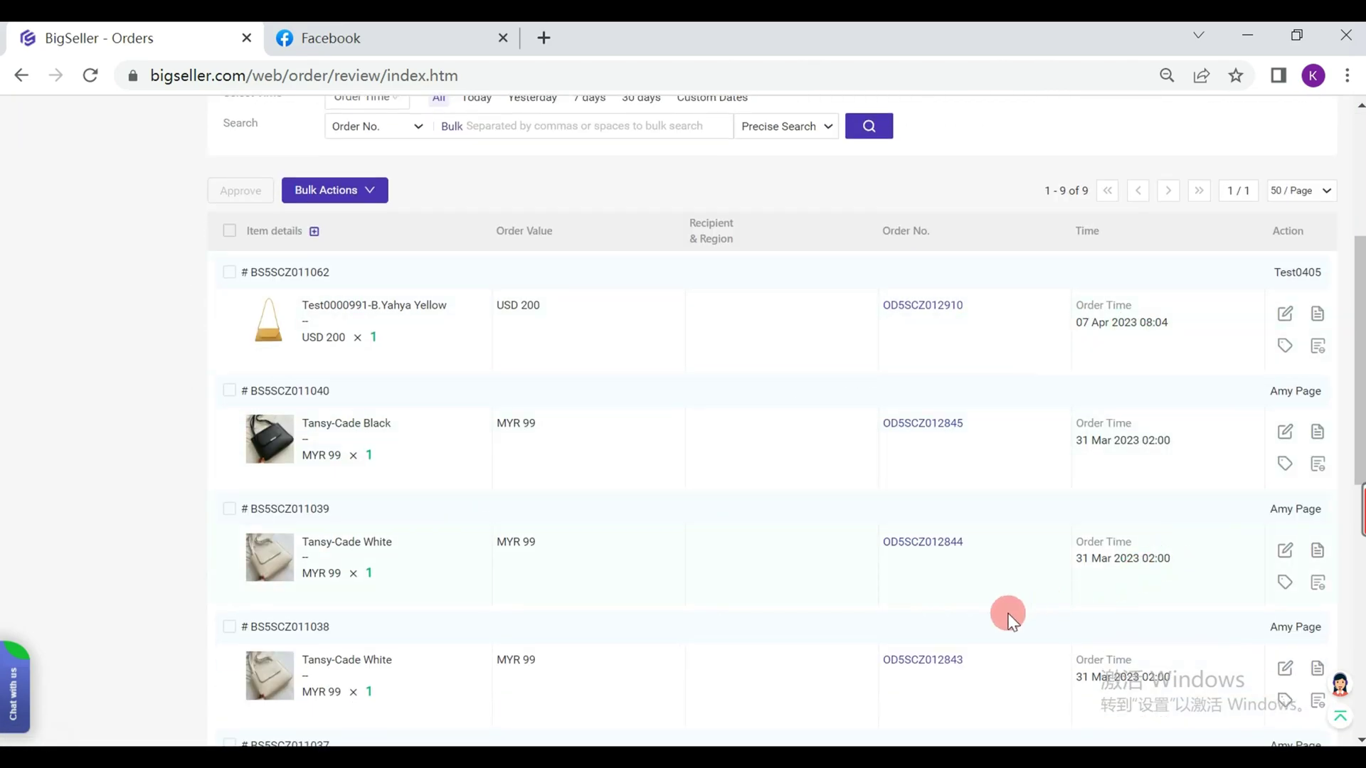
pyautogui.scroll(-3, 740, 615)
pyautogui.scroll(6, 740, 616)
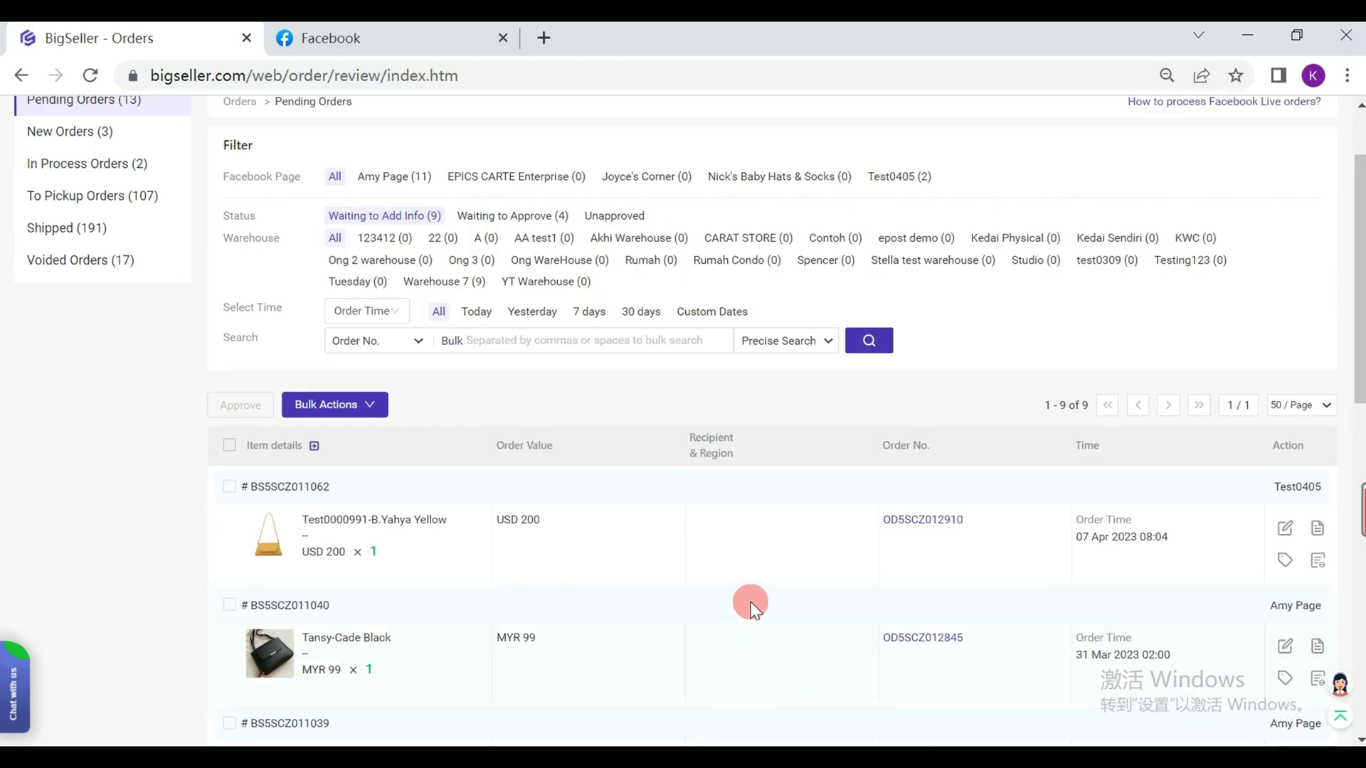
pyautogui.click(1284, 528)
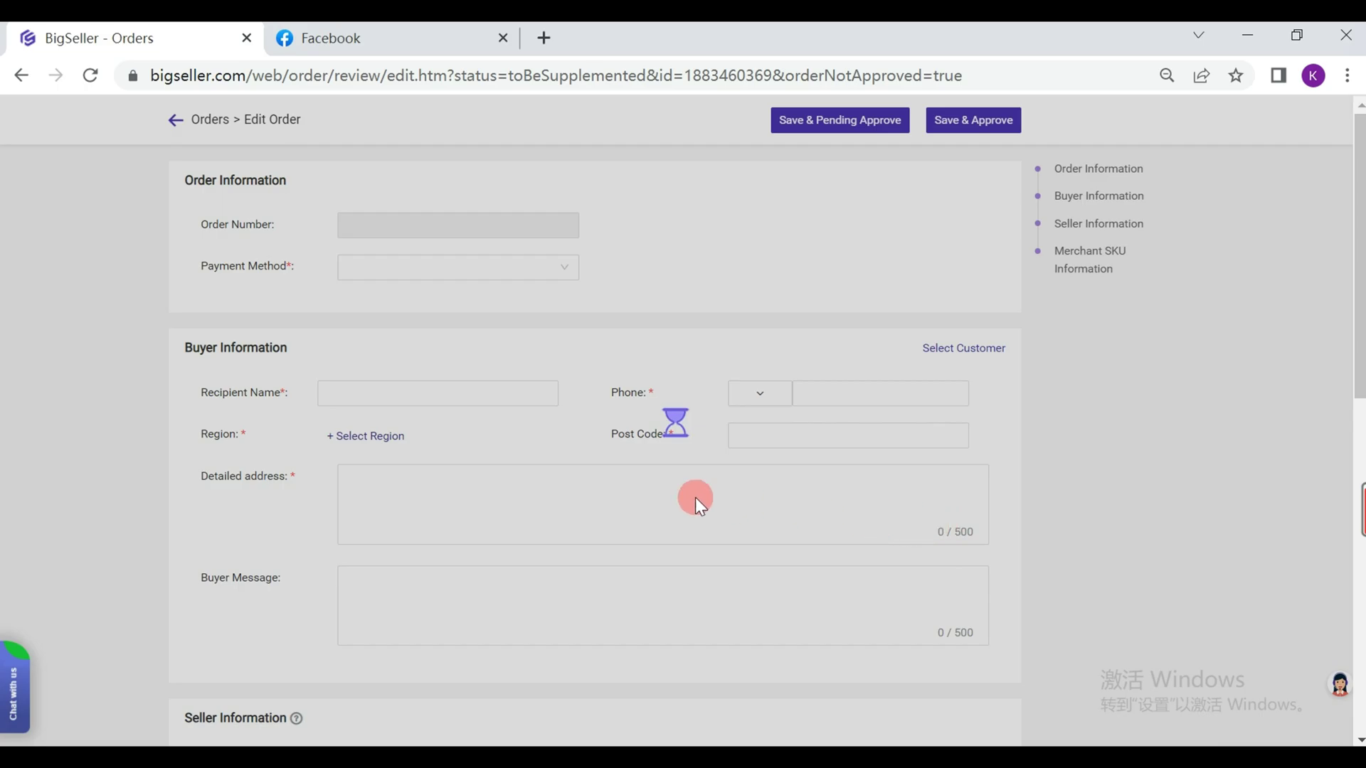
# Step: Open and cancel the Merchant SKU picker, then exit the editor discarding changes
pyautogui.scroll(-8, 426, 366)
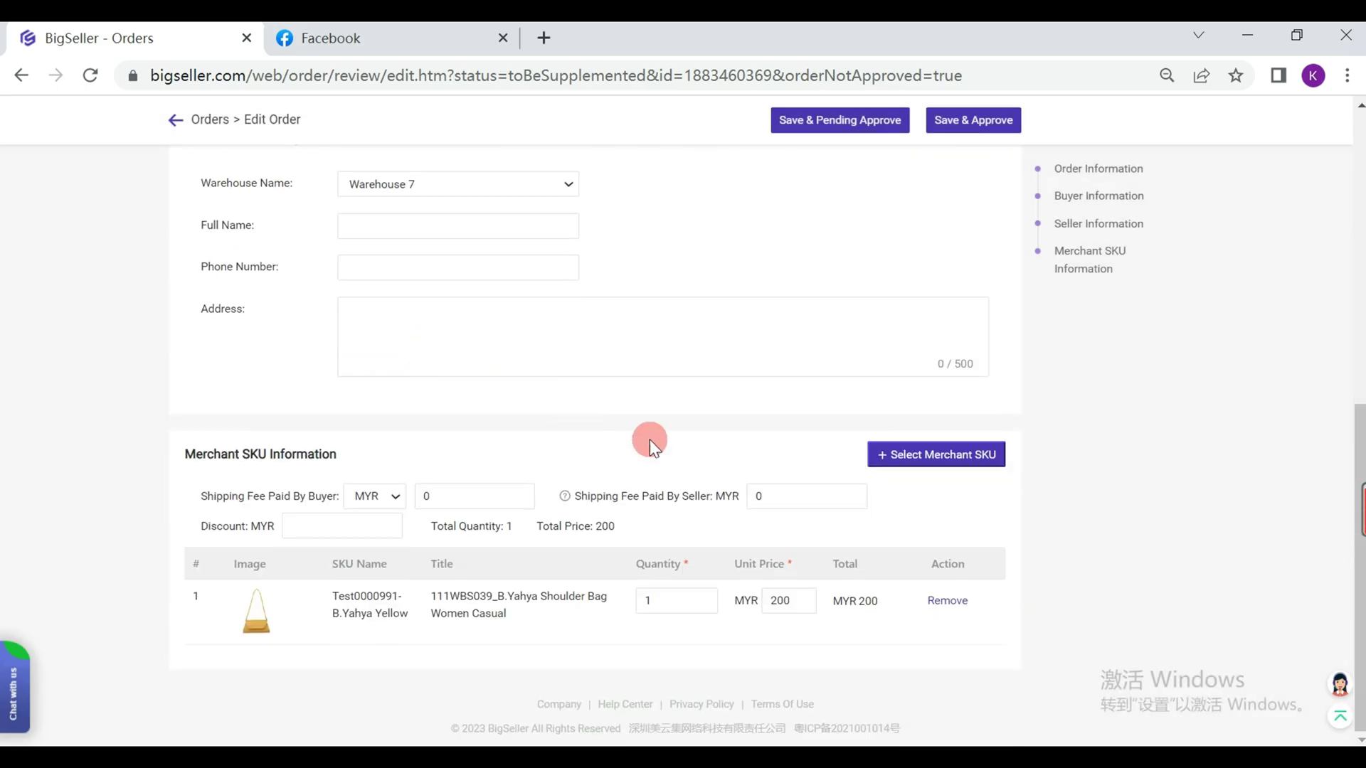
pyautogui.click(934, 466)
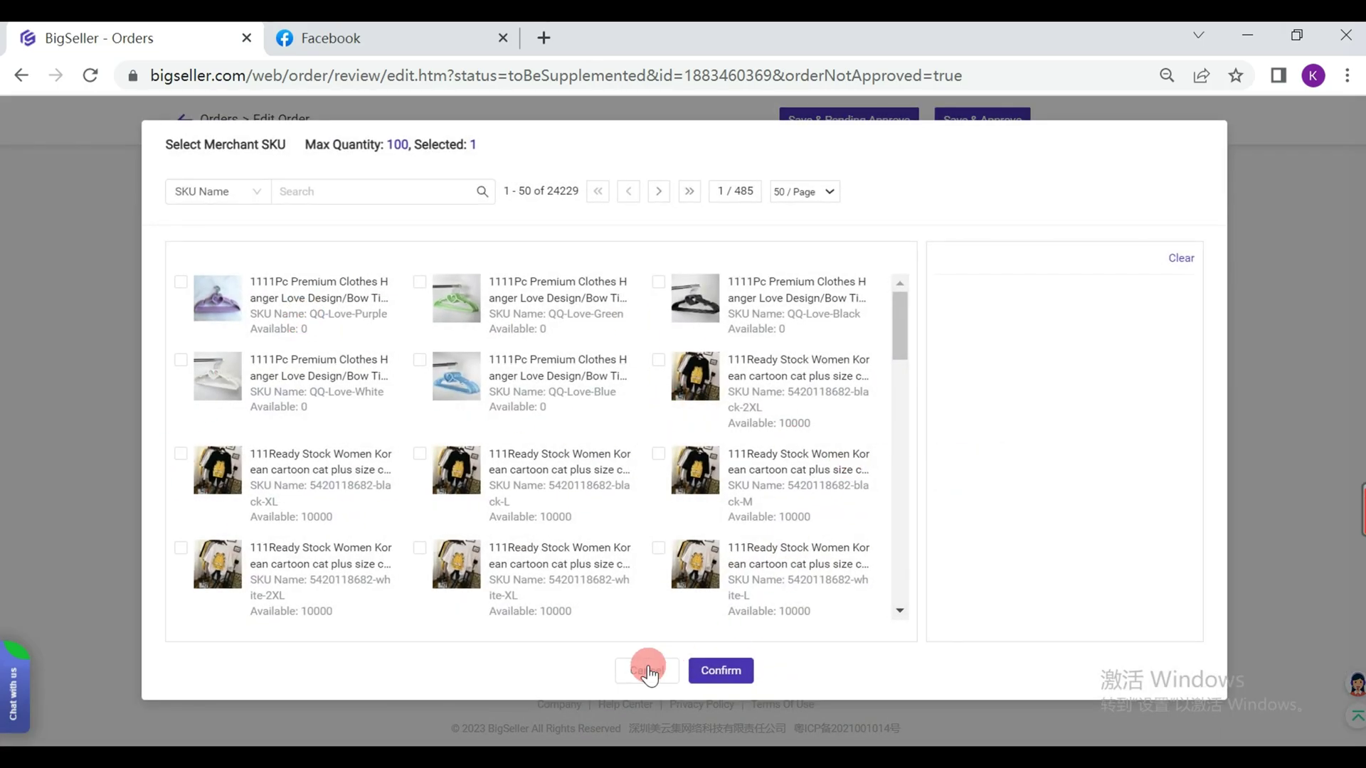
pyautogui.click(646, 667)
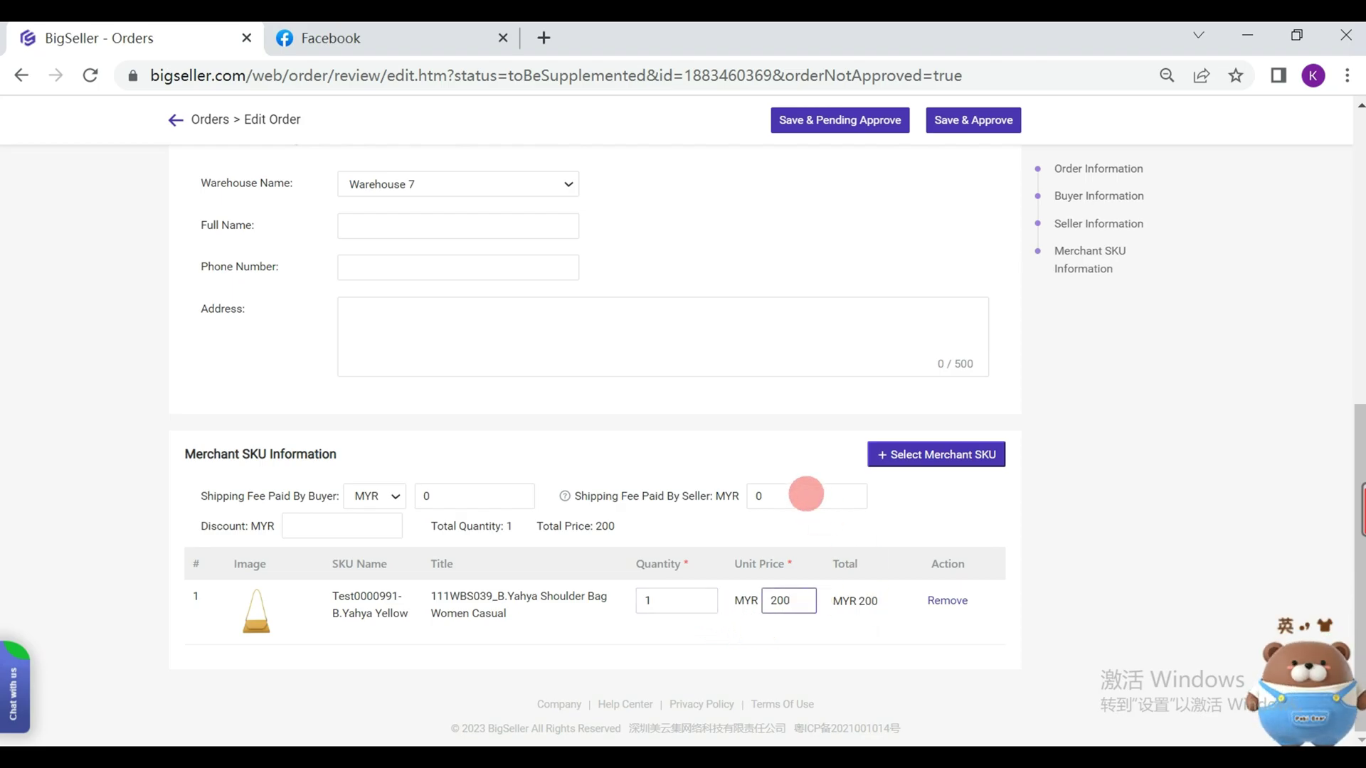
pyautogui.scroll(8, 808, 456)
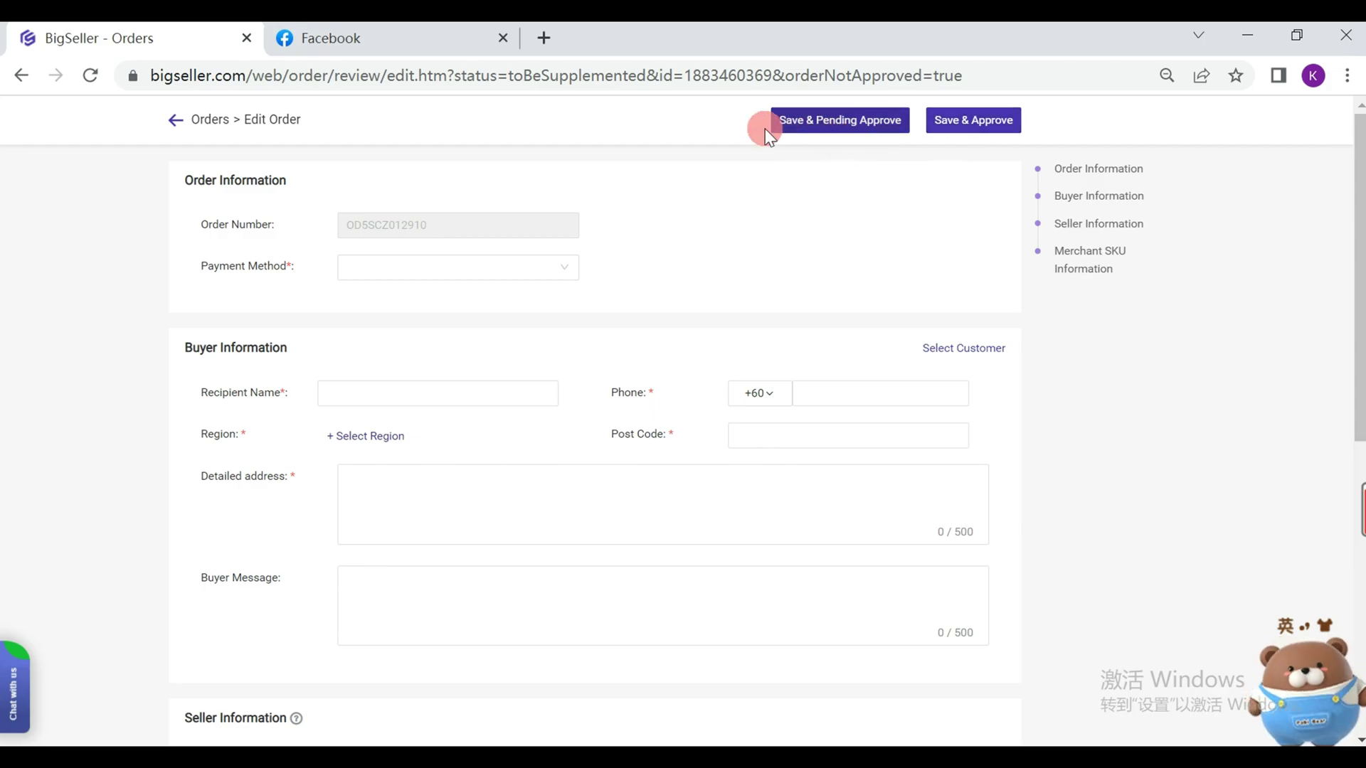
pyautogui.click(170, 125)
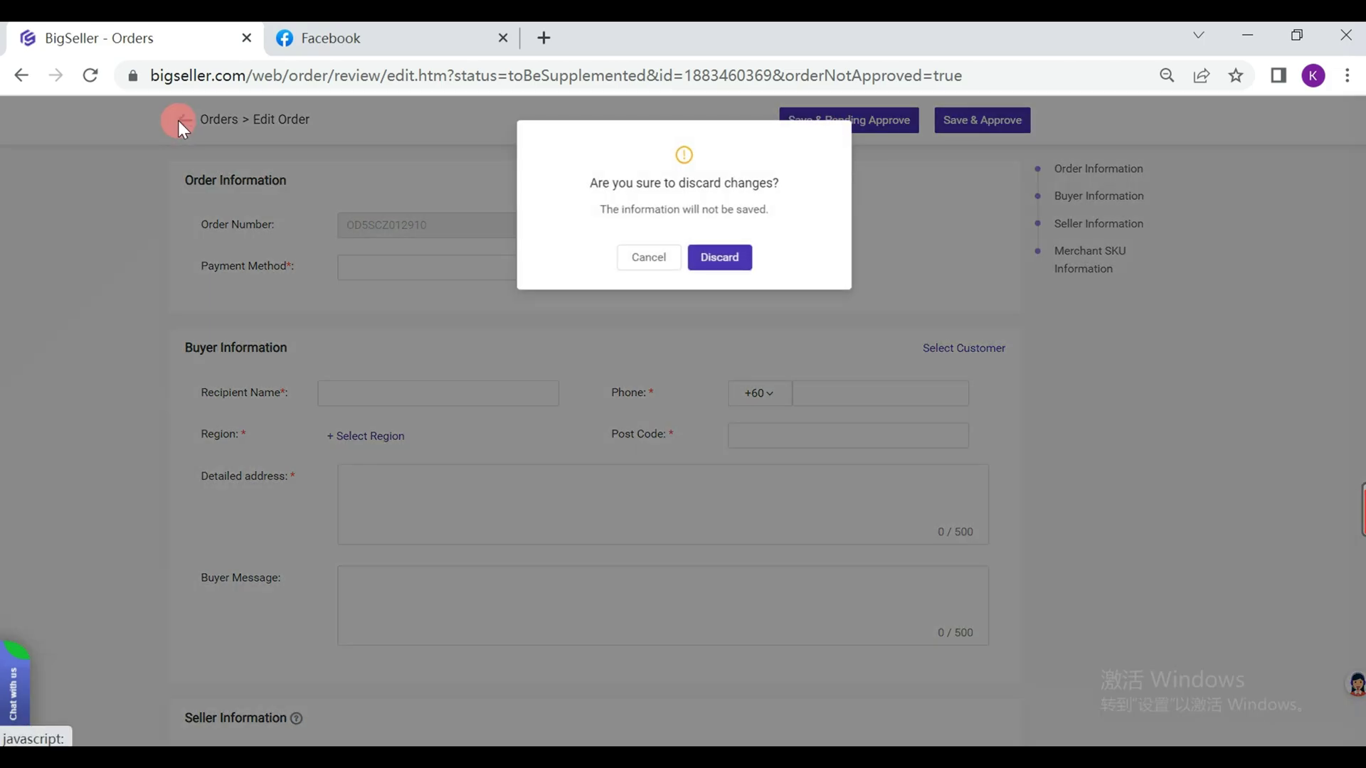
pyautogui.click(714, 263)
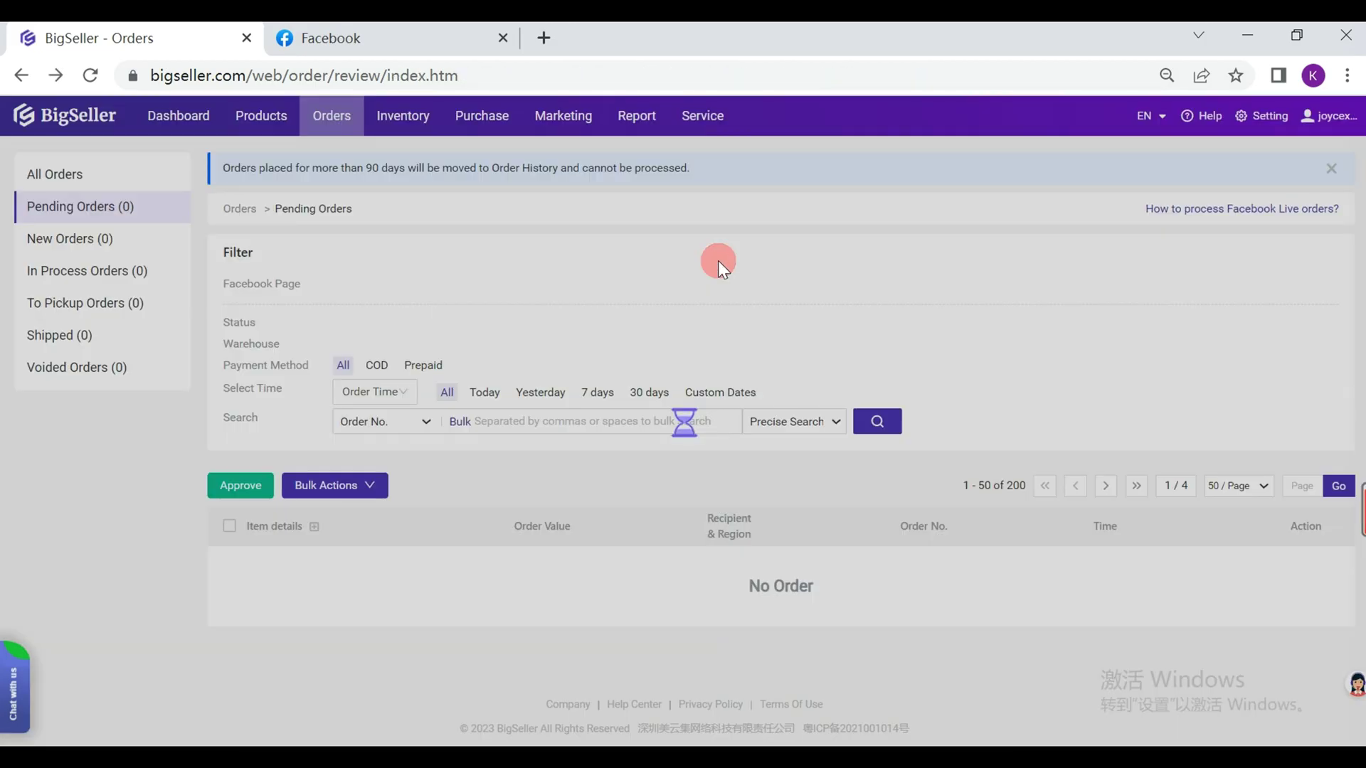
# Step: Review the Test0405 order's internal note and Warehouse 7, then filter to Waiting to Approve
pyautogui.scroll(-3, 683, 288)
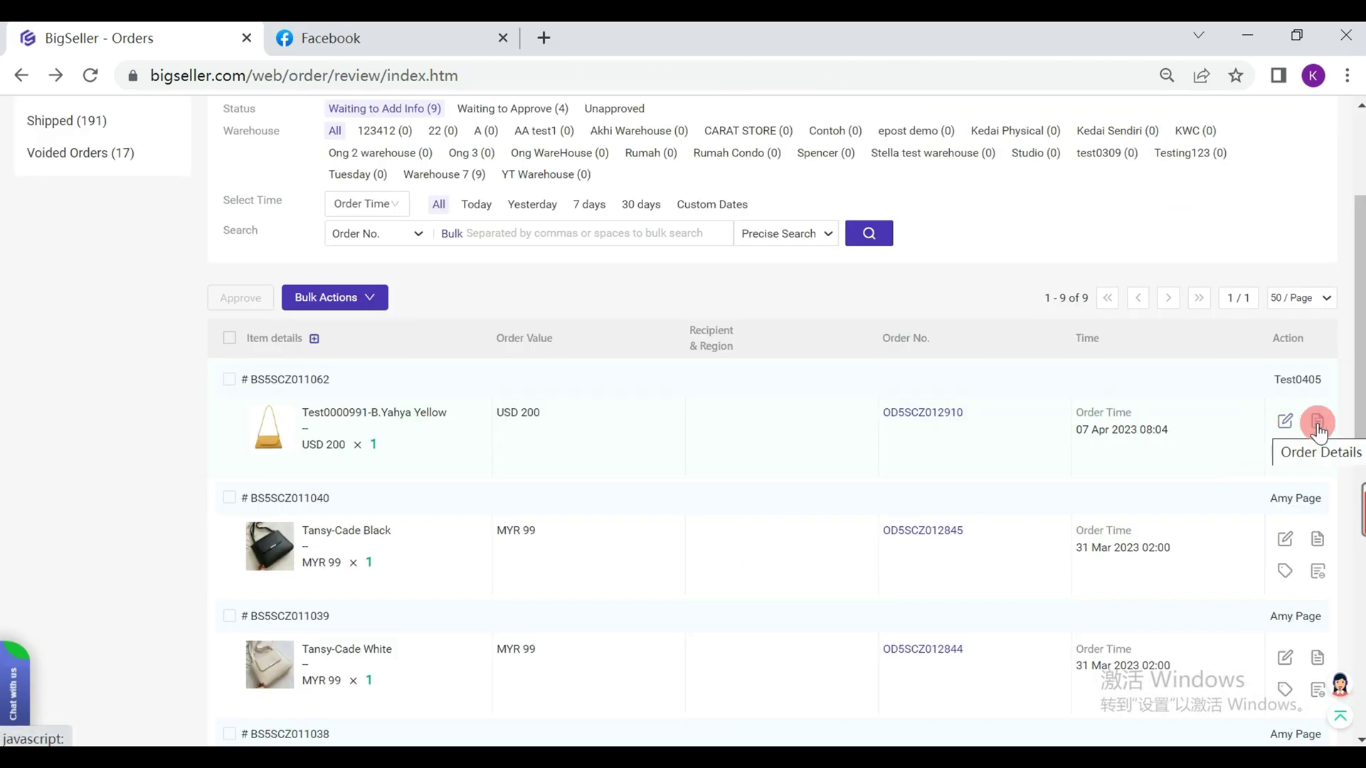
pyautogui.click(1317, 422)
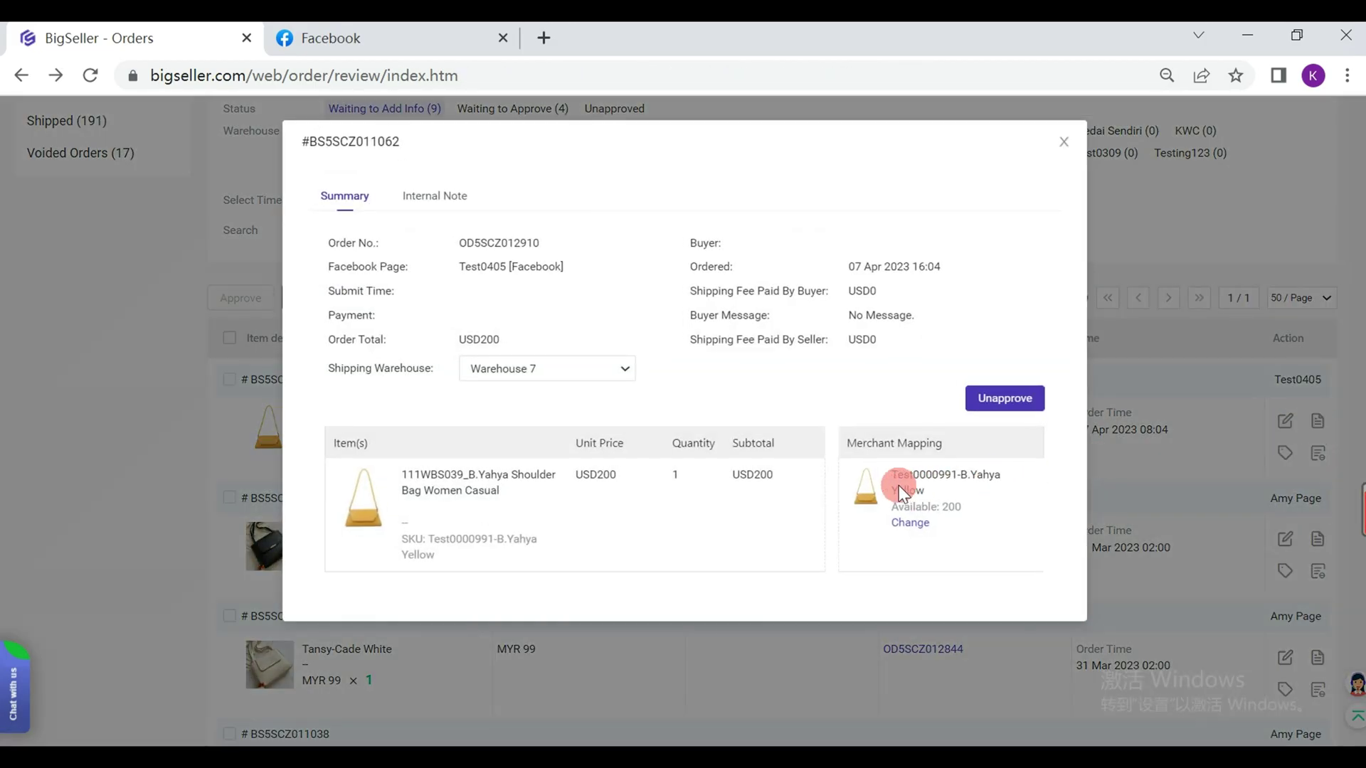
pyautogui.click(424, 201)
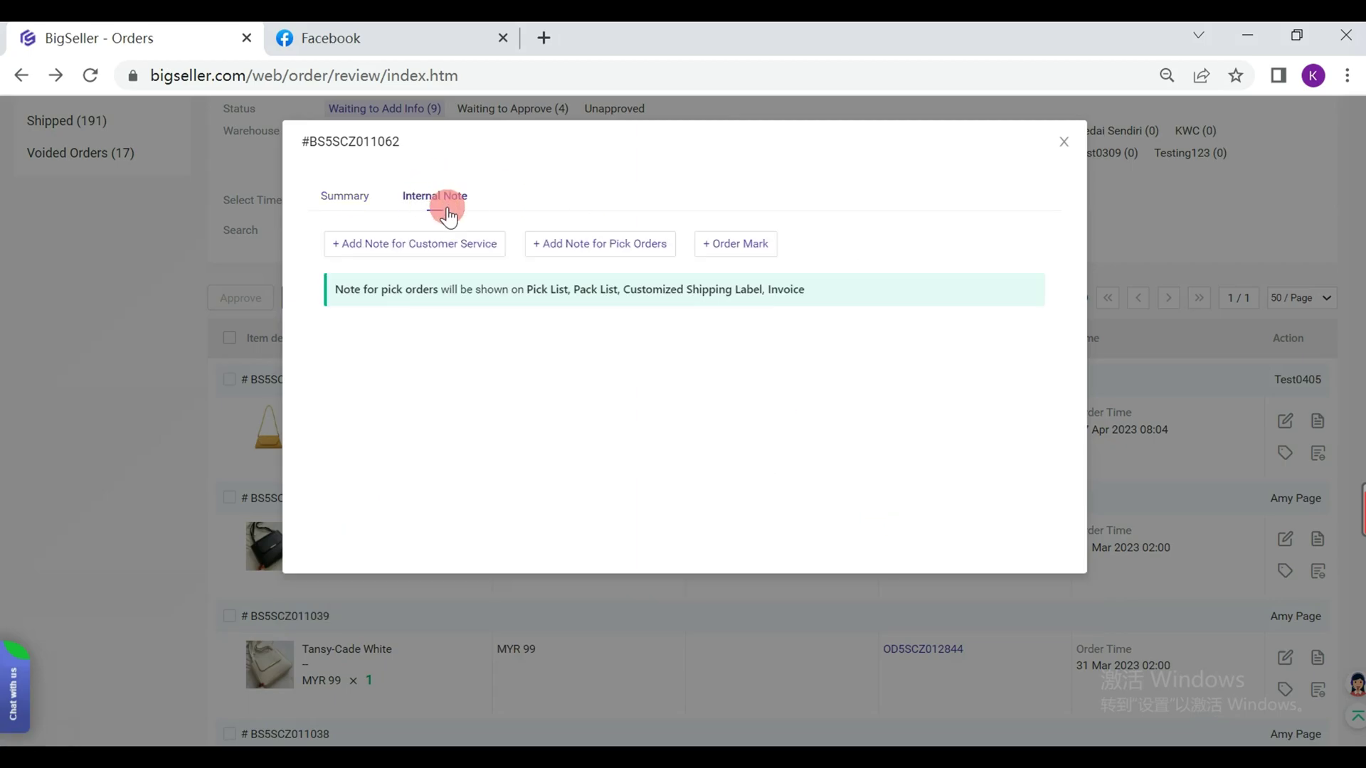
pyautogui.click(334, 198)
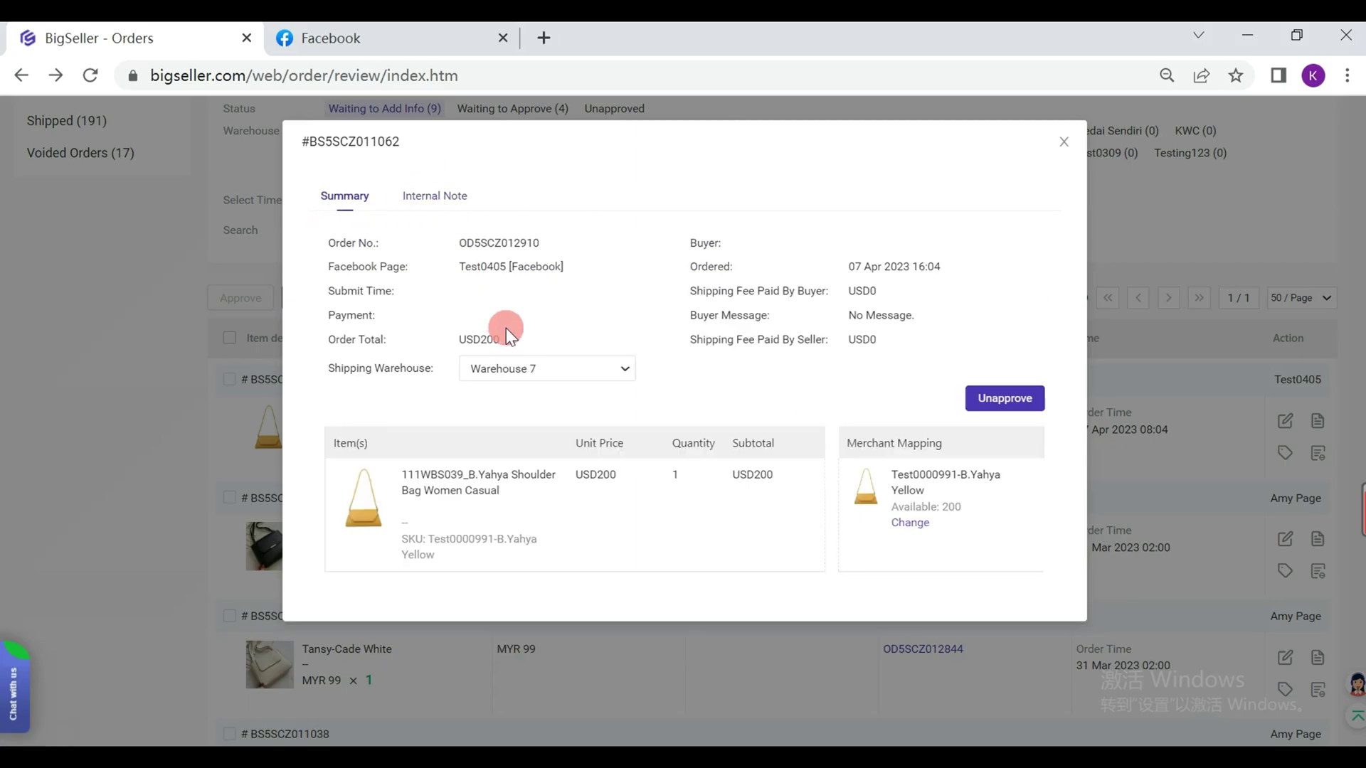
pyautogui.click(545, 369)
pyautogui.click(612, 370)
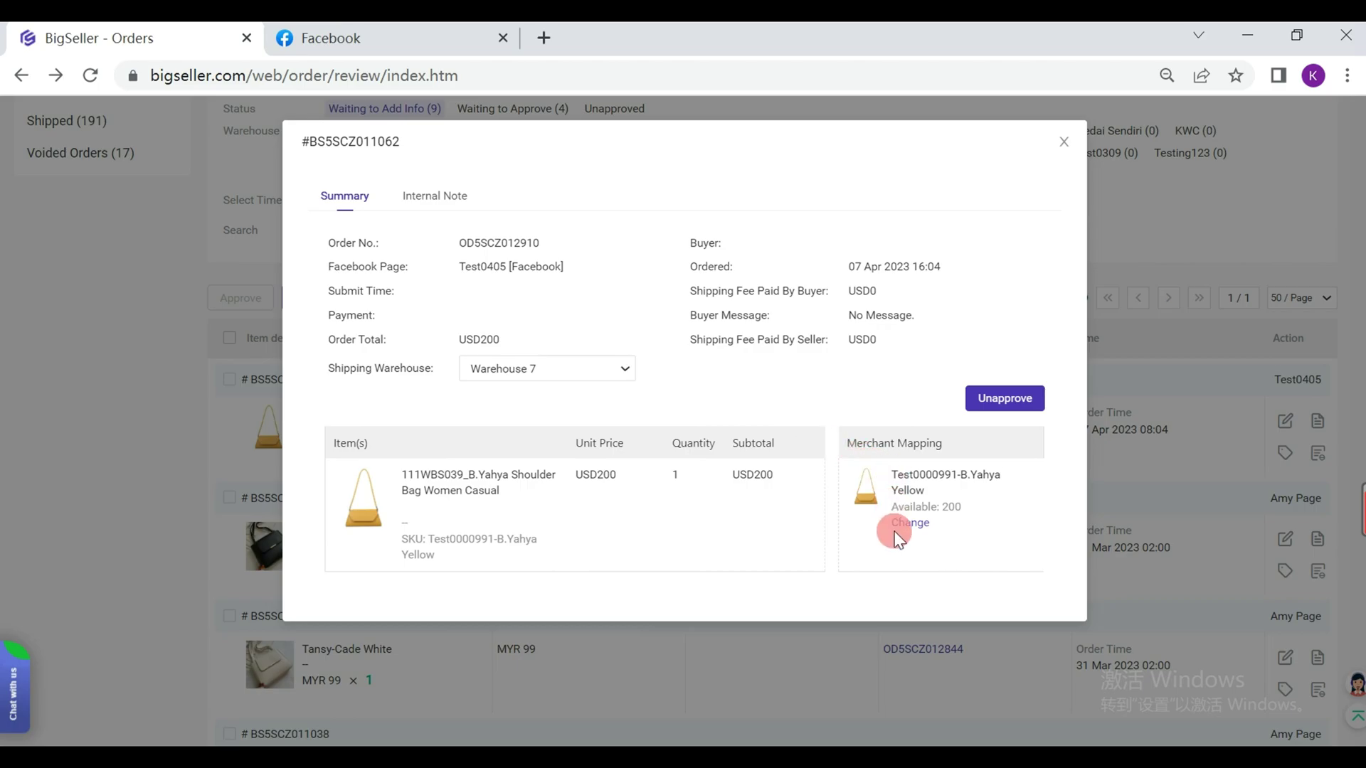
pyautogui.click(1064, 142)
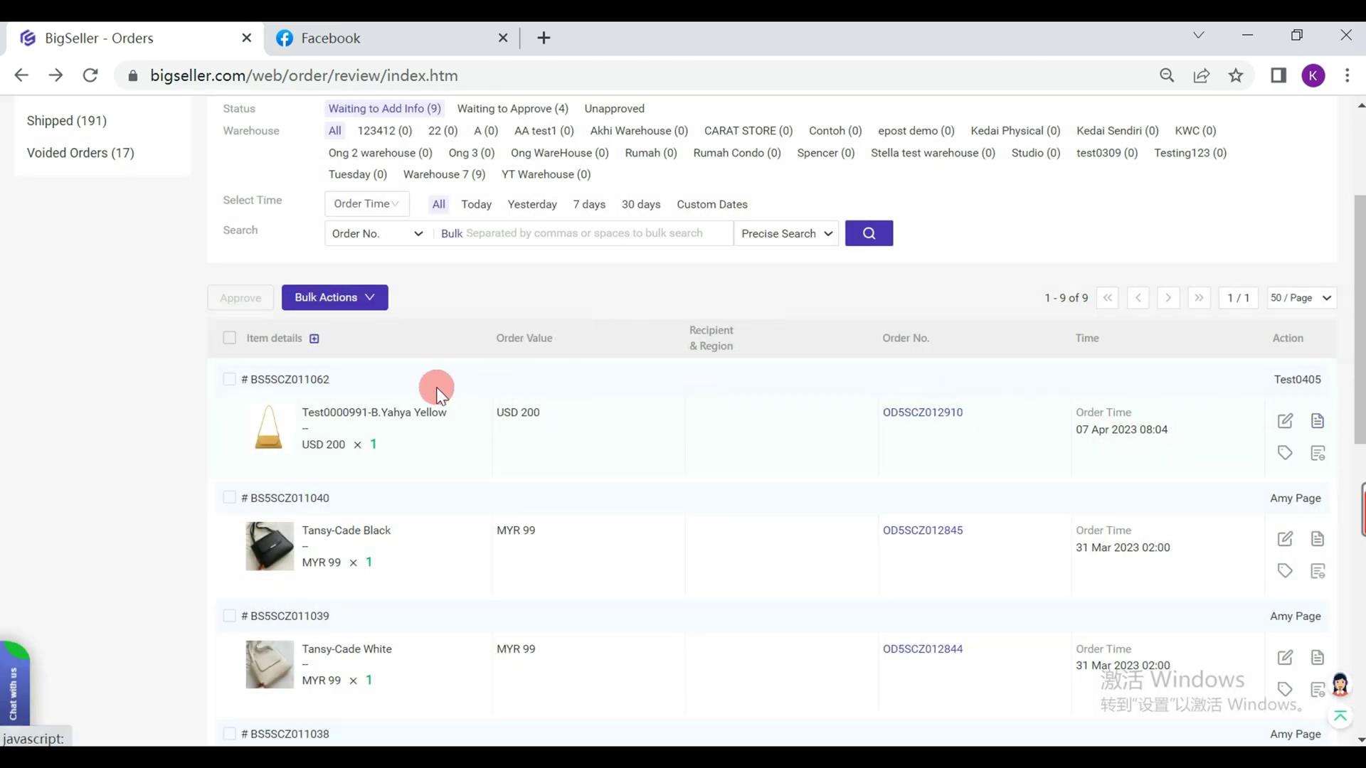
pyautogui.scroll(3, 344, 317)
pyautogui.click(510, 323)
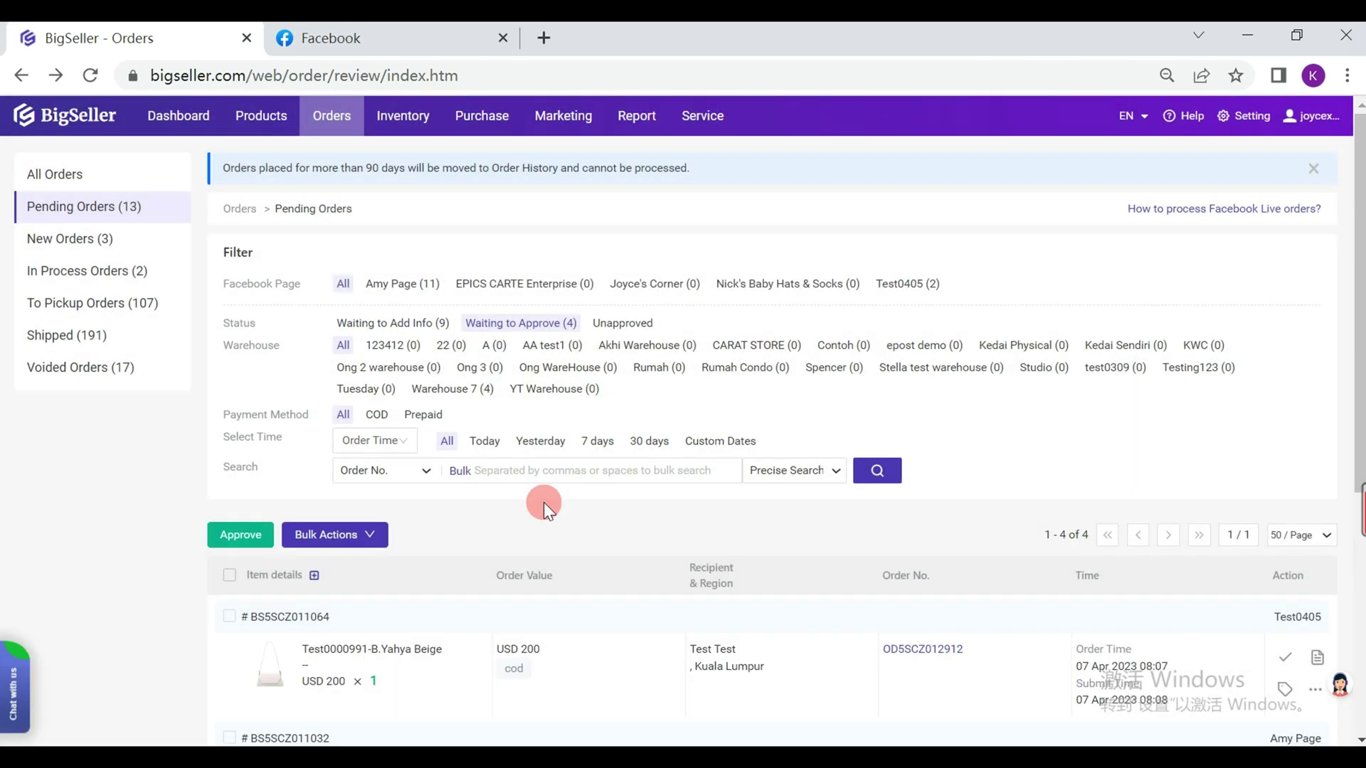
pyautogui.scroll(-3, 543, 502)
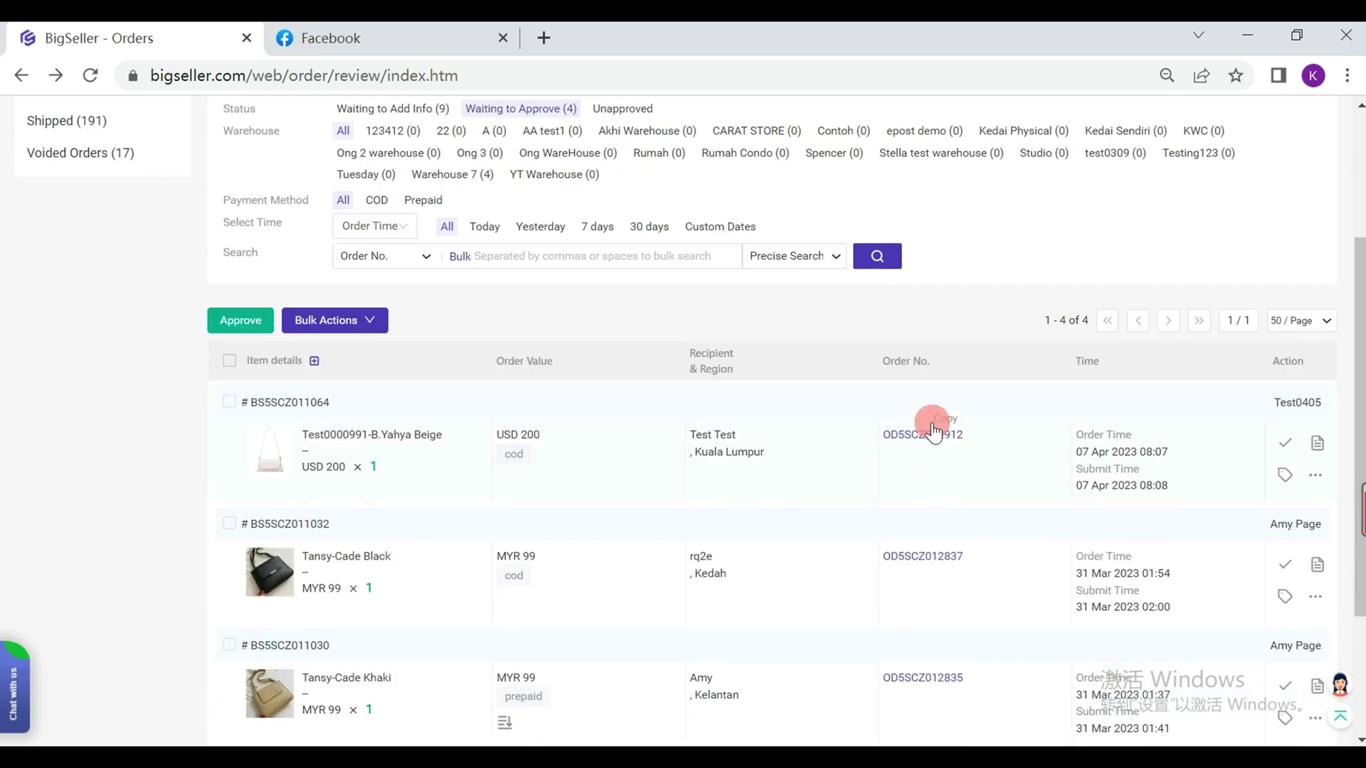
pyautogui.click(1317, 445)
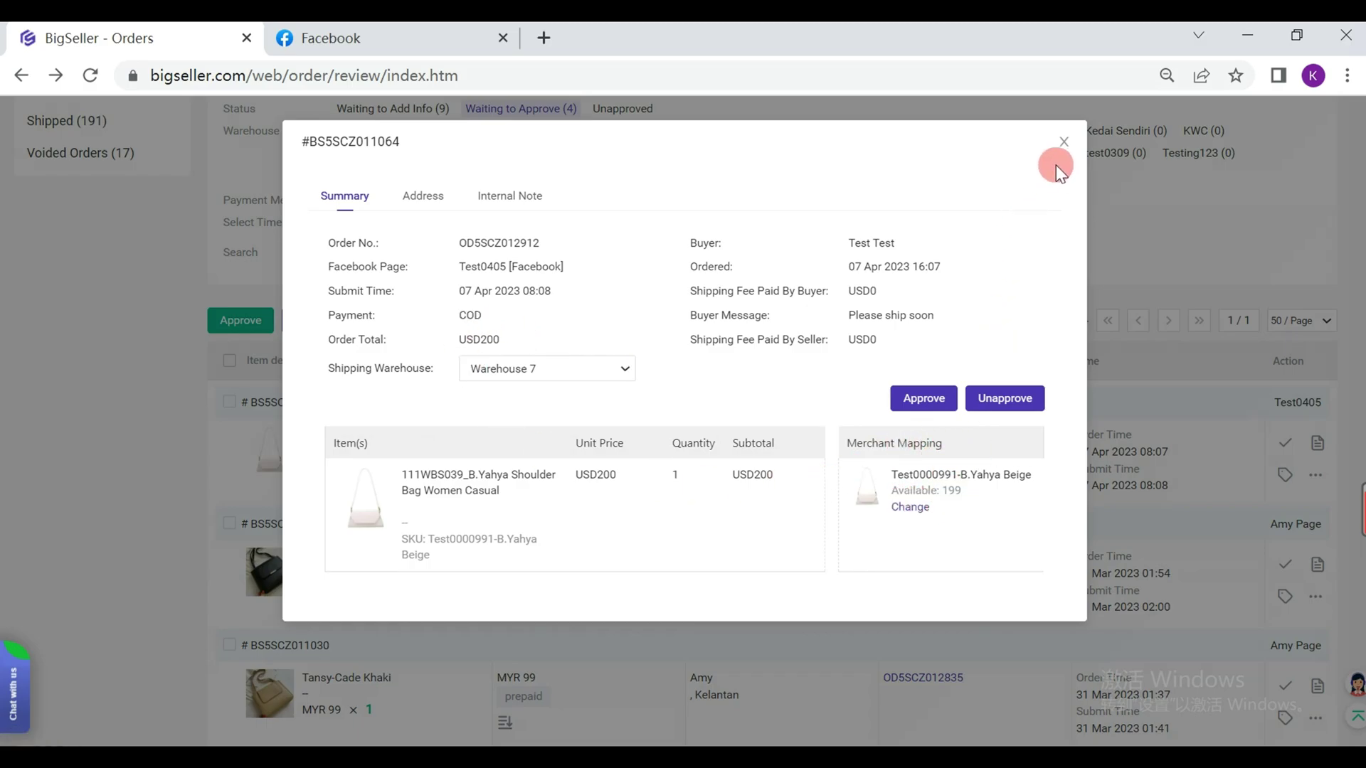
pyautogui.click(1063, 142)
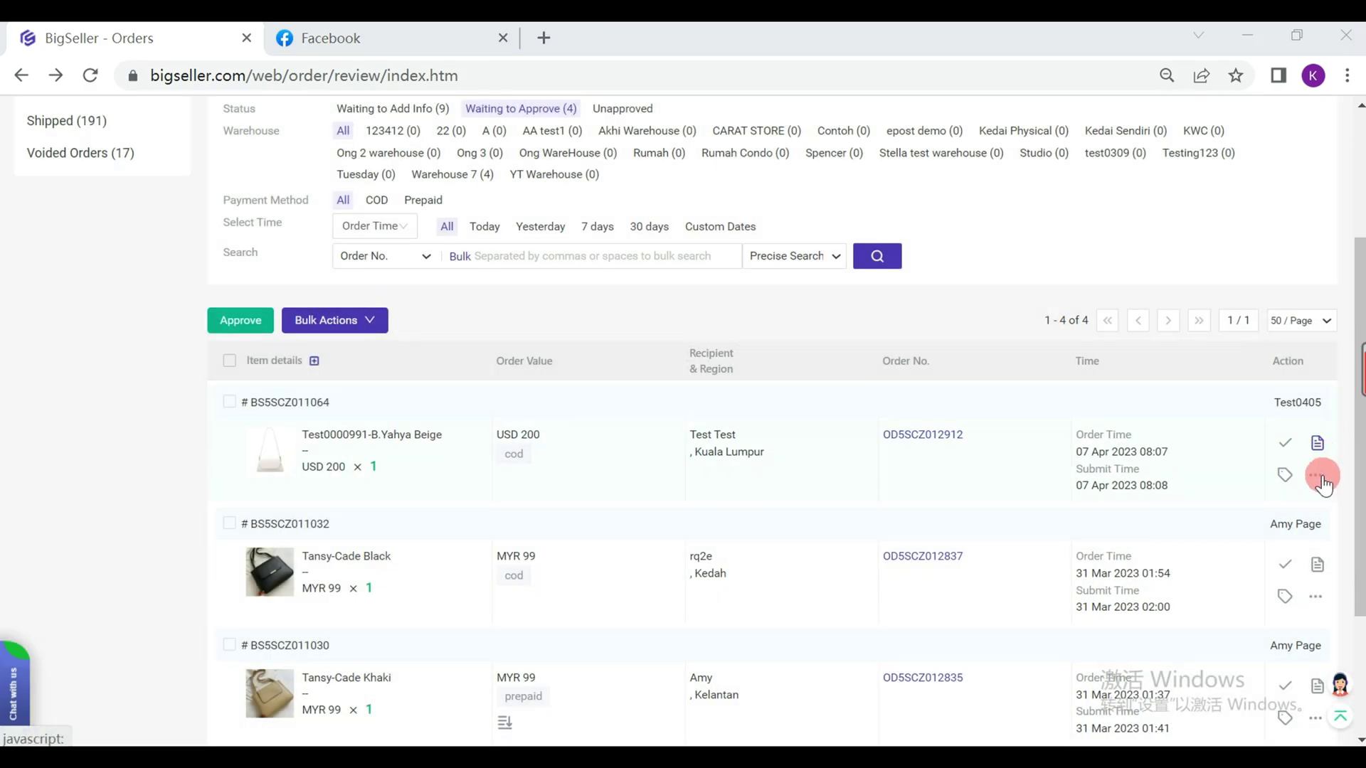
pyautogui.click(1315, 475)
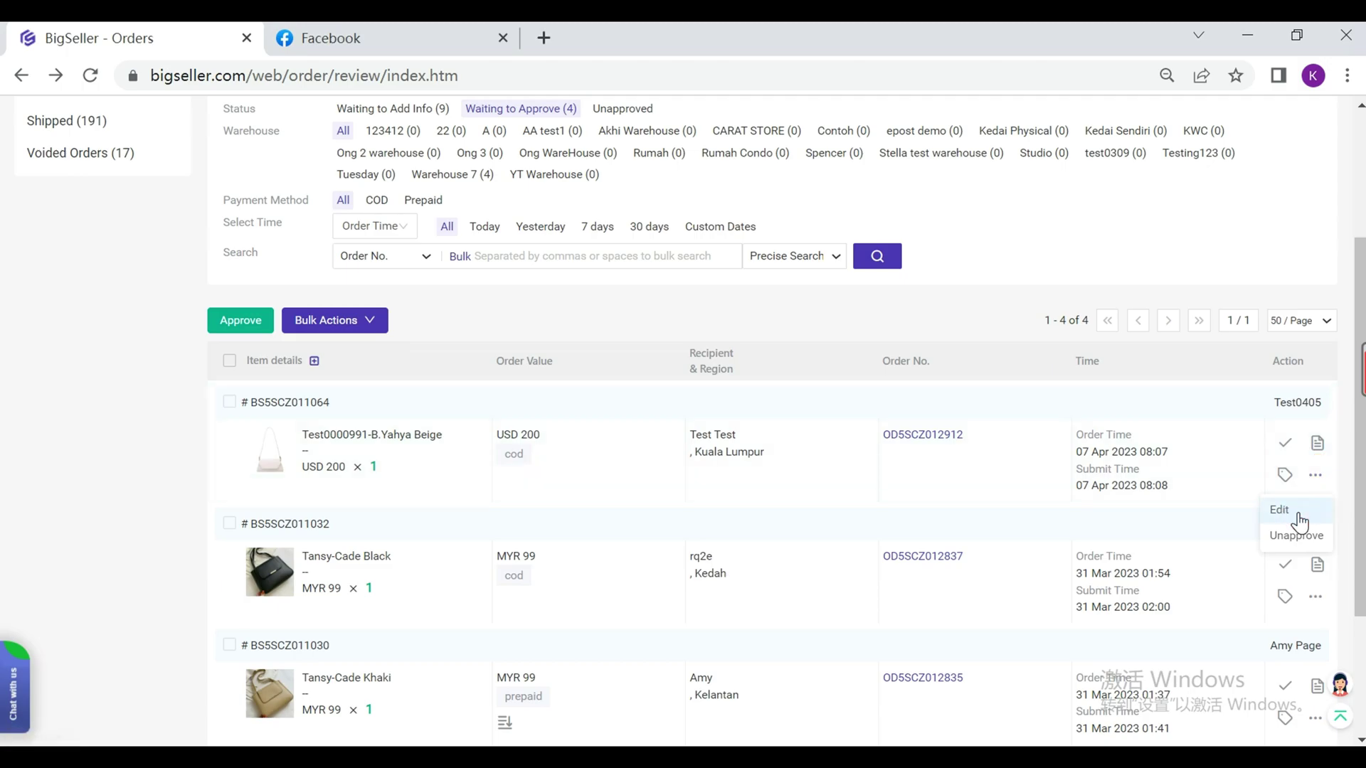
pyautogui.click(229, 402)
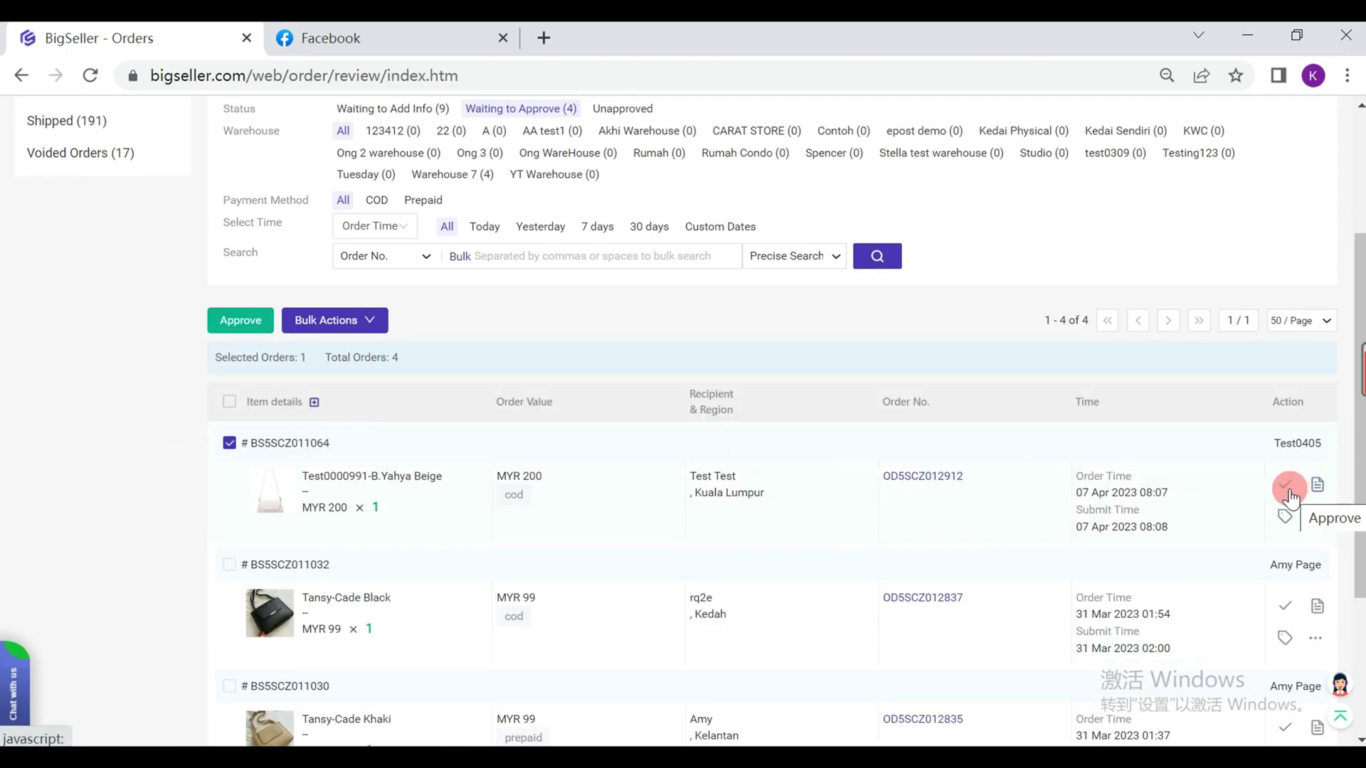
pyautogui.click(240, 322)
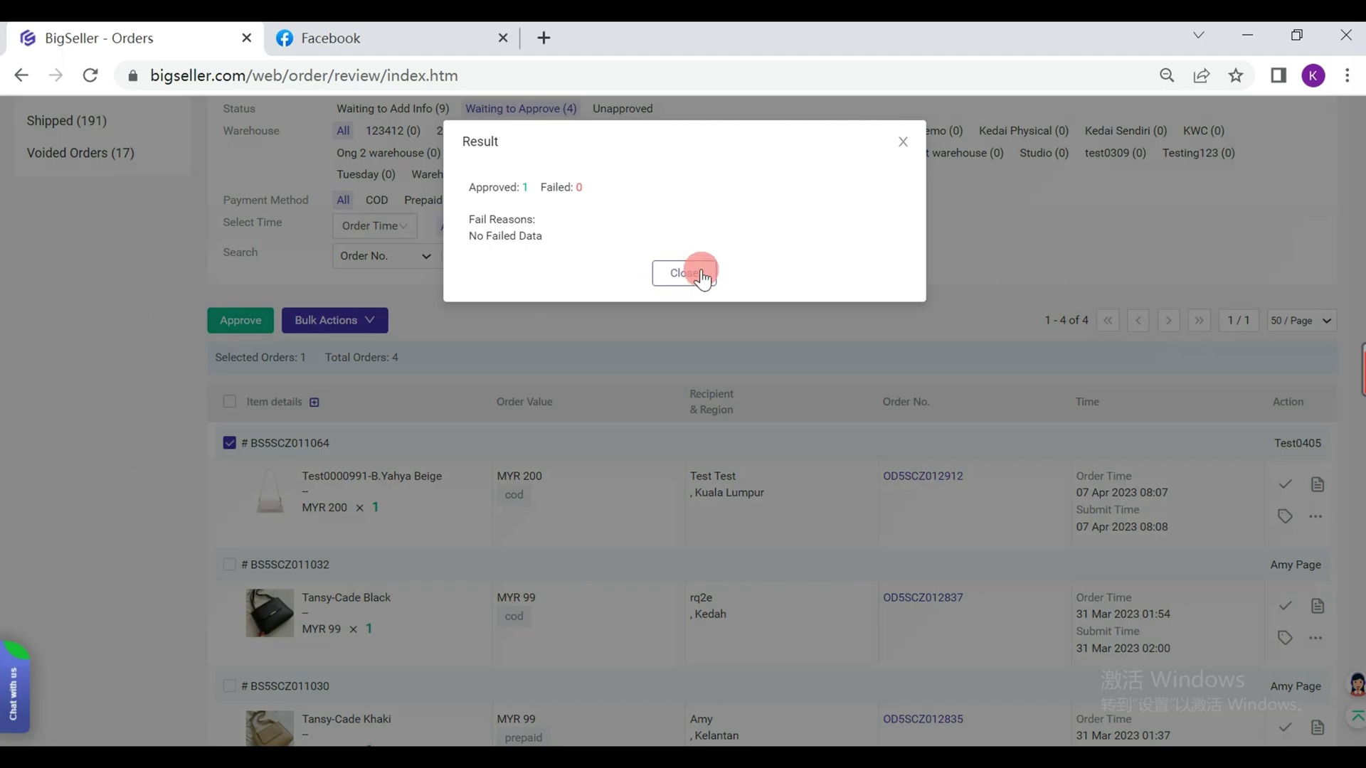
pyautogui.click(702, 271)
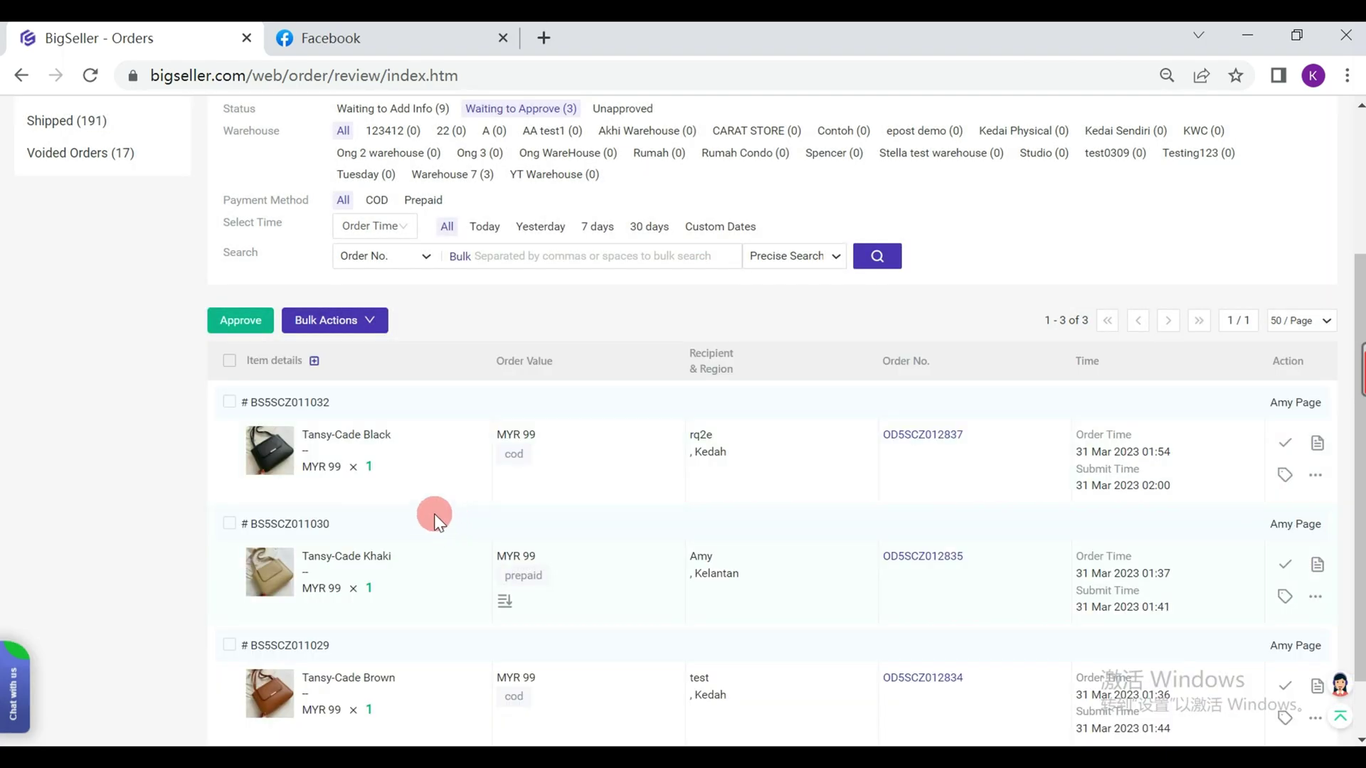
pyautogui.scroll(3, 434, 514)
pyautogui.click(100, 242)
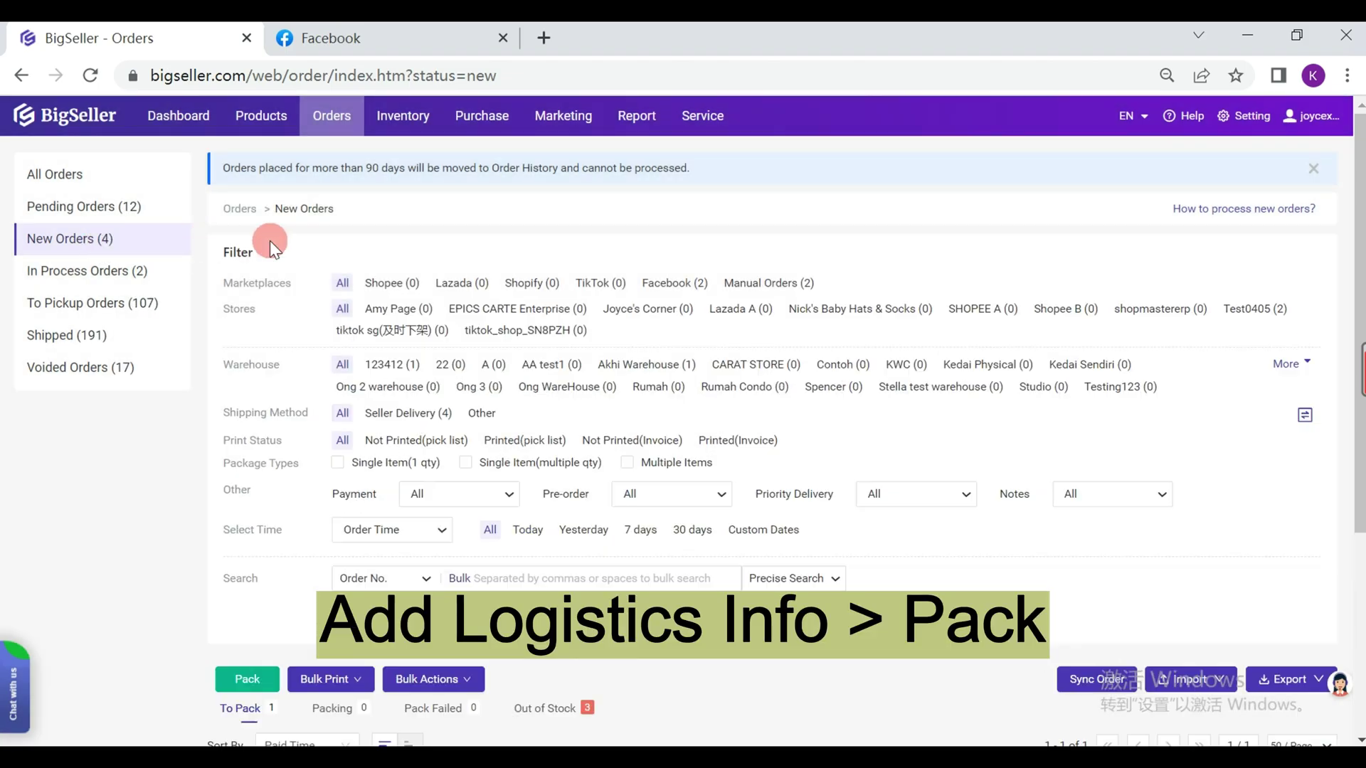
pyautogui.scroll(-4, 651, 344)
pyautogui.click(458, 527)
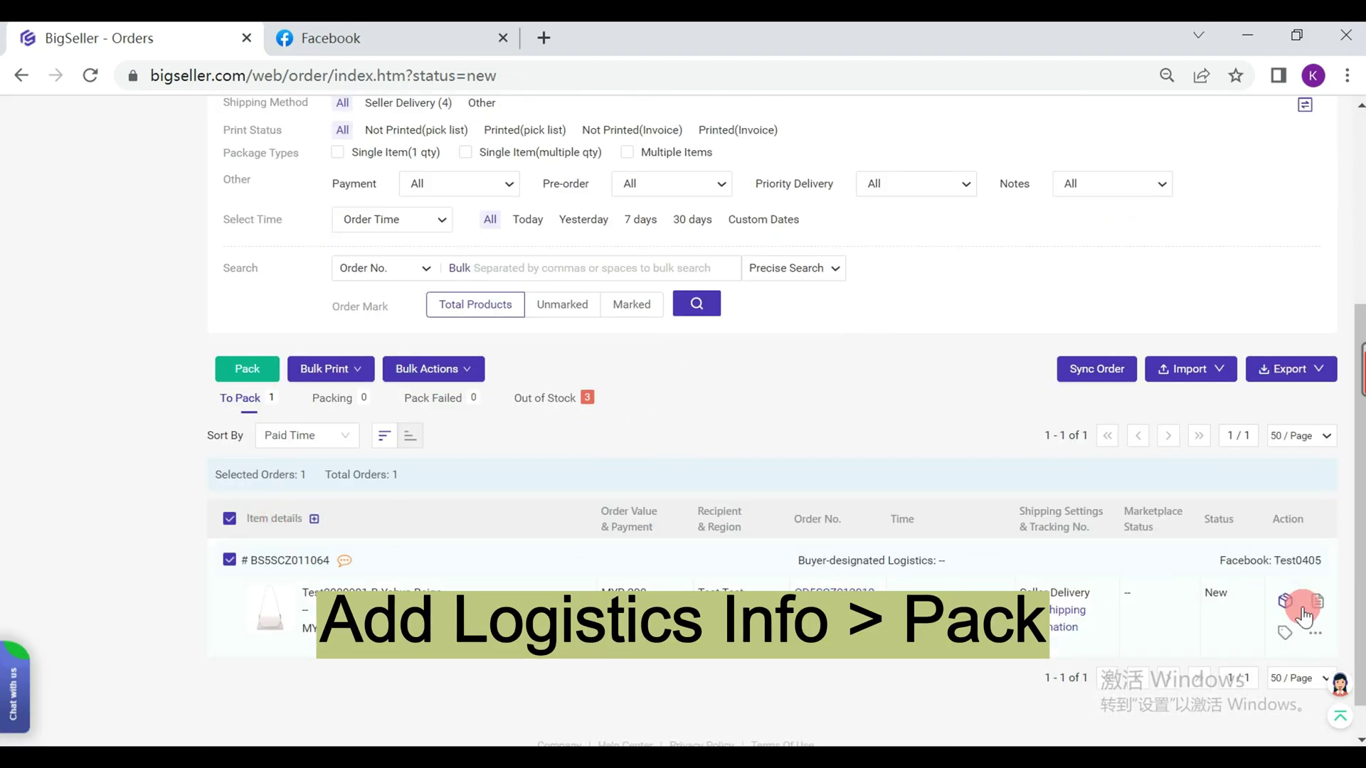
pyautogui.click(1281, 595)
pyautogui.click(502, 194)
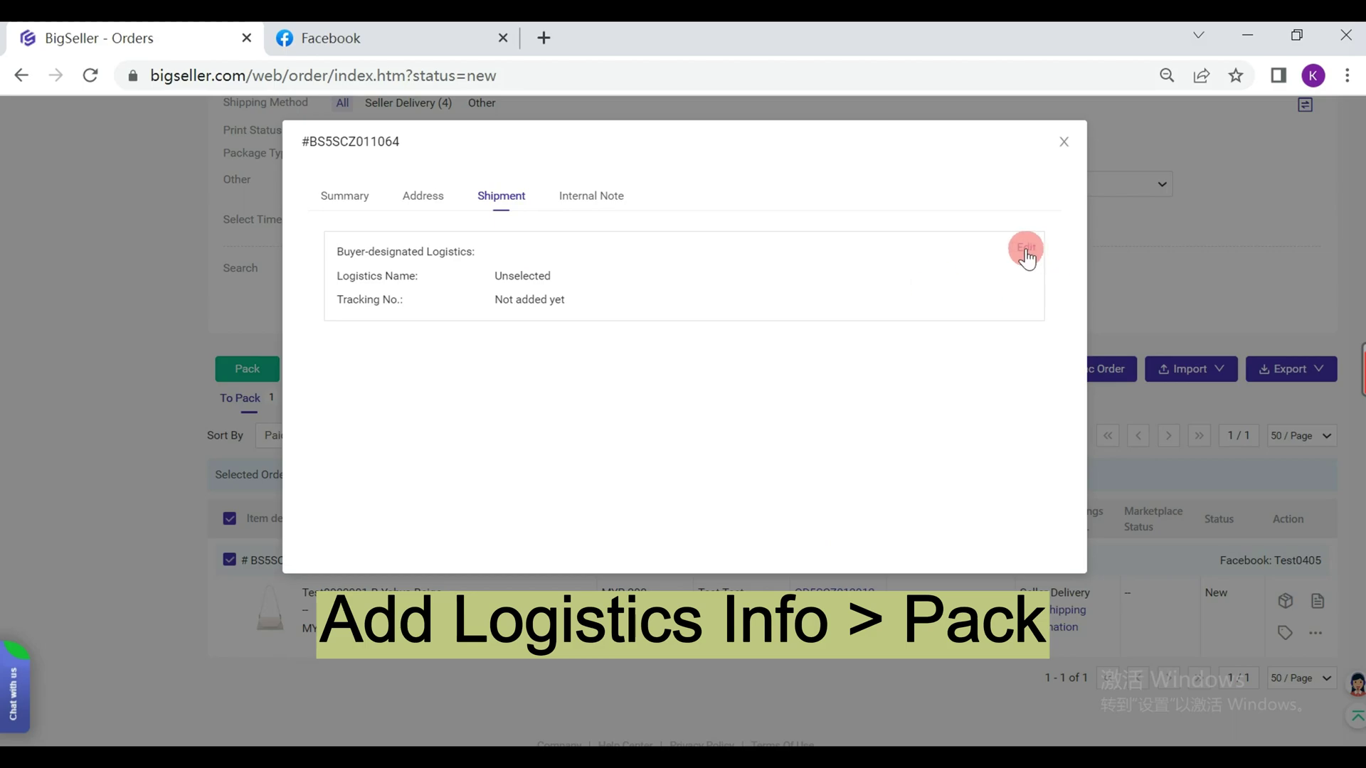
pyautogui.click(1030, 256)
pyautogui.click(520, 281)
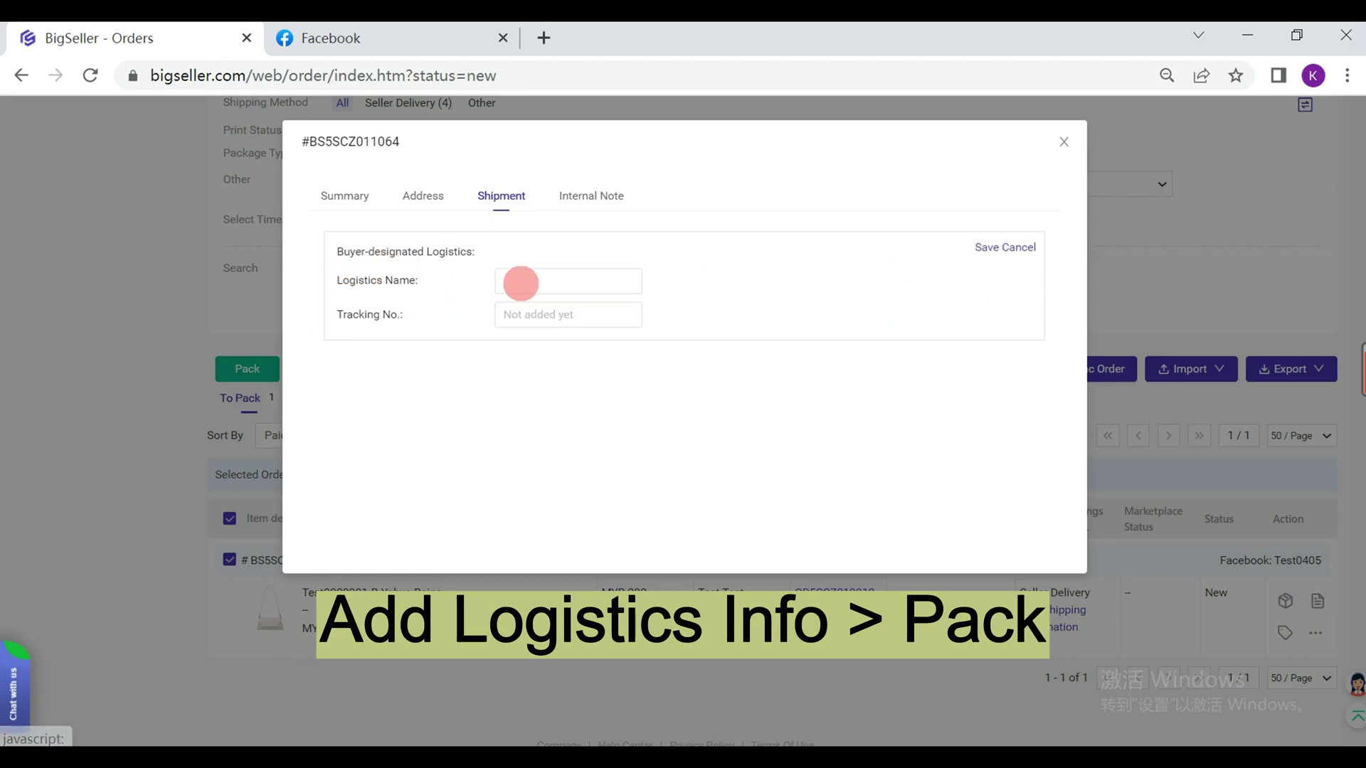
pyautogui.write('sicduhcsi')
pyautogui.click(573, 315)
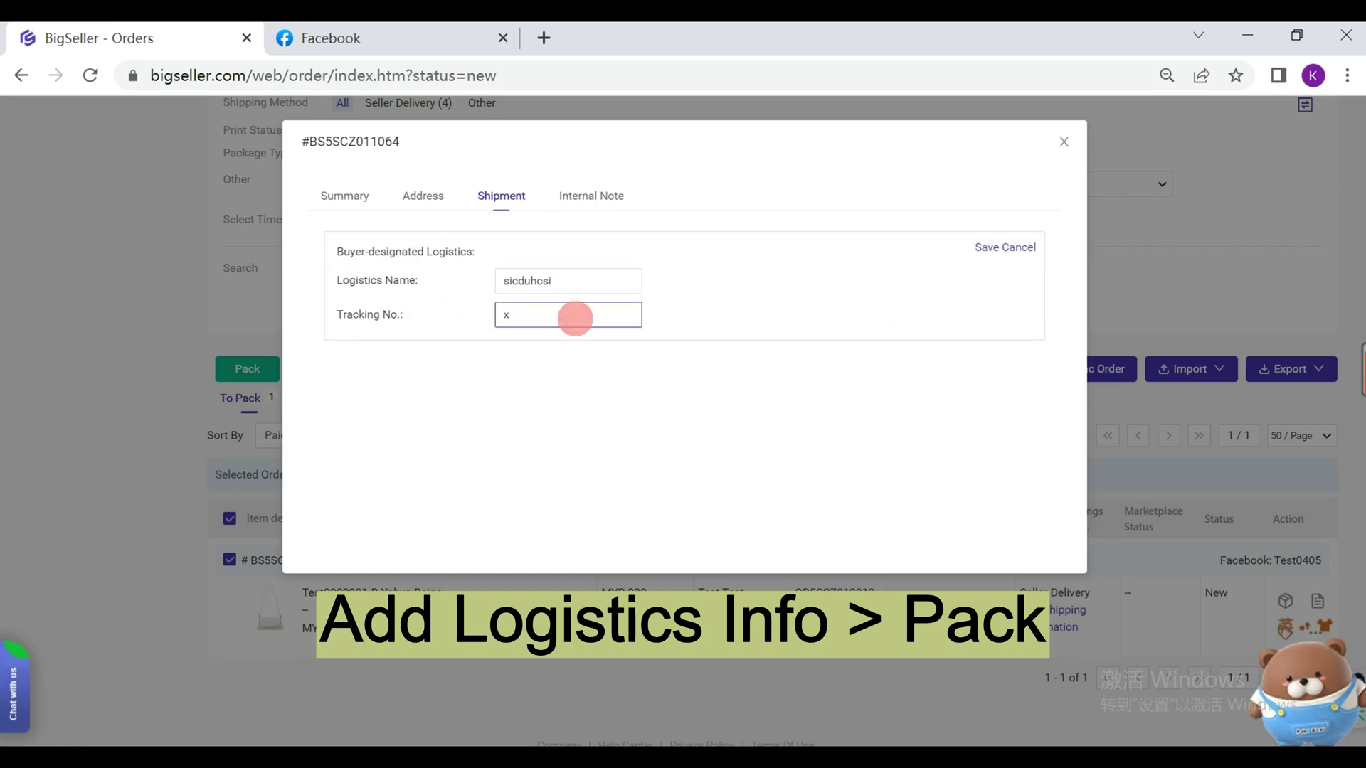
pyautogui.click(980, 258)
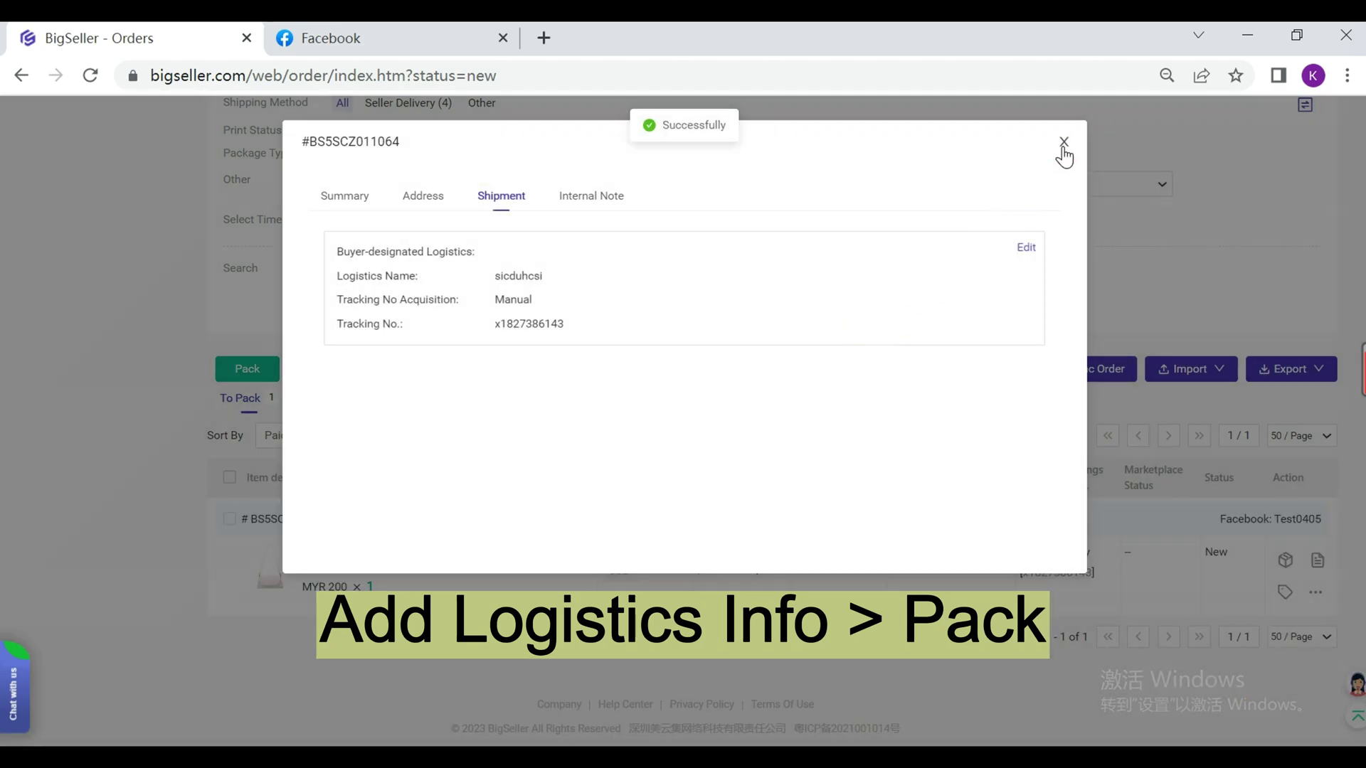
pyautogui.click(1064, 143)
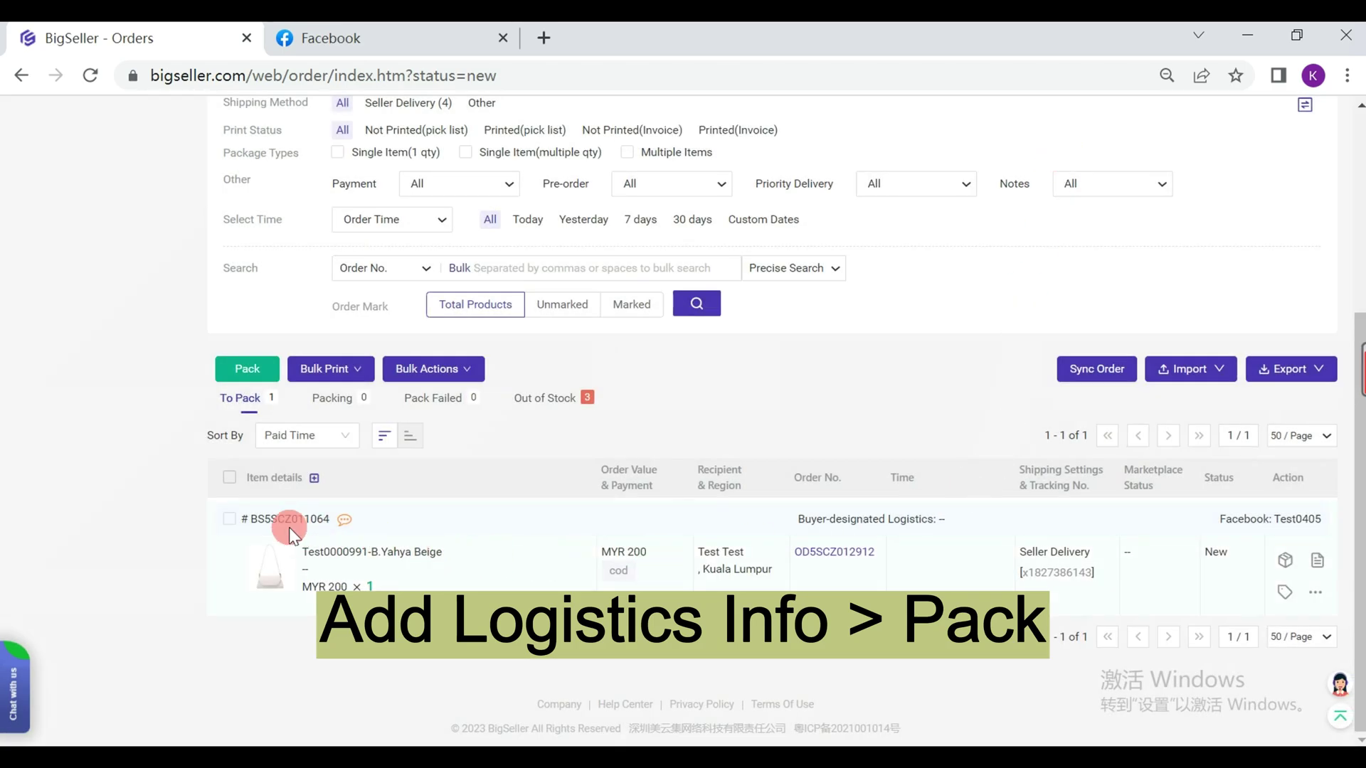
pyautogui.click(232, 522)
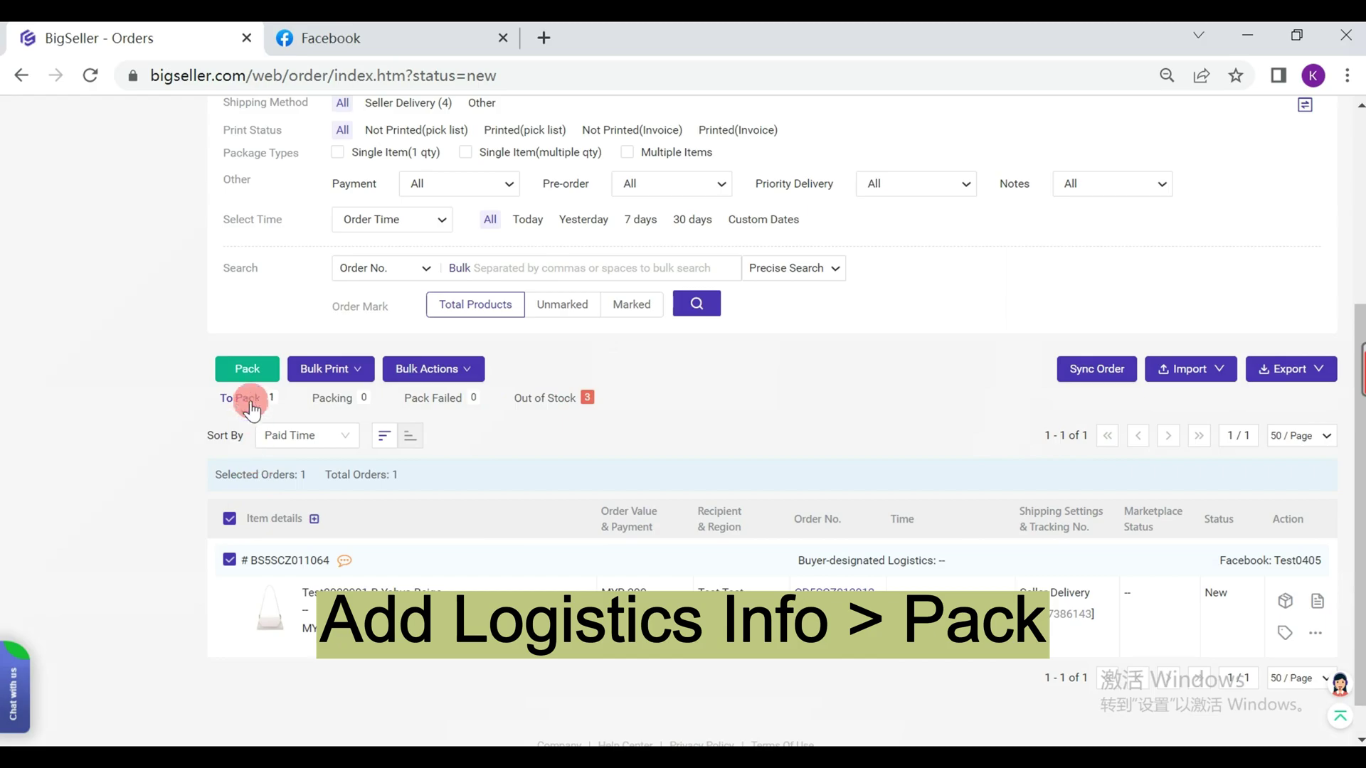
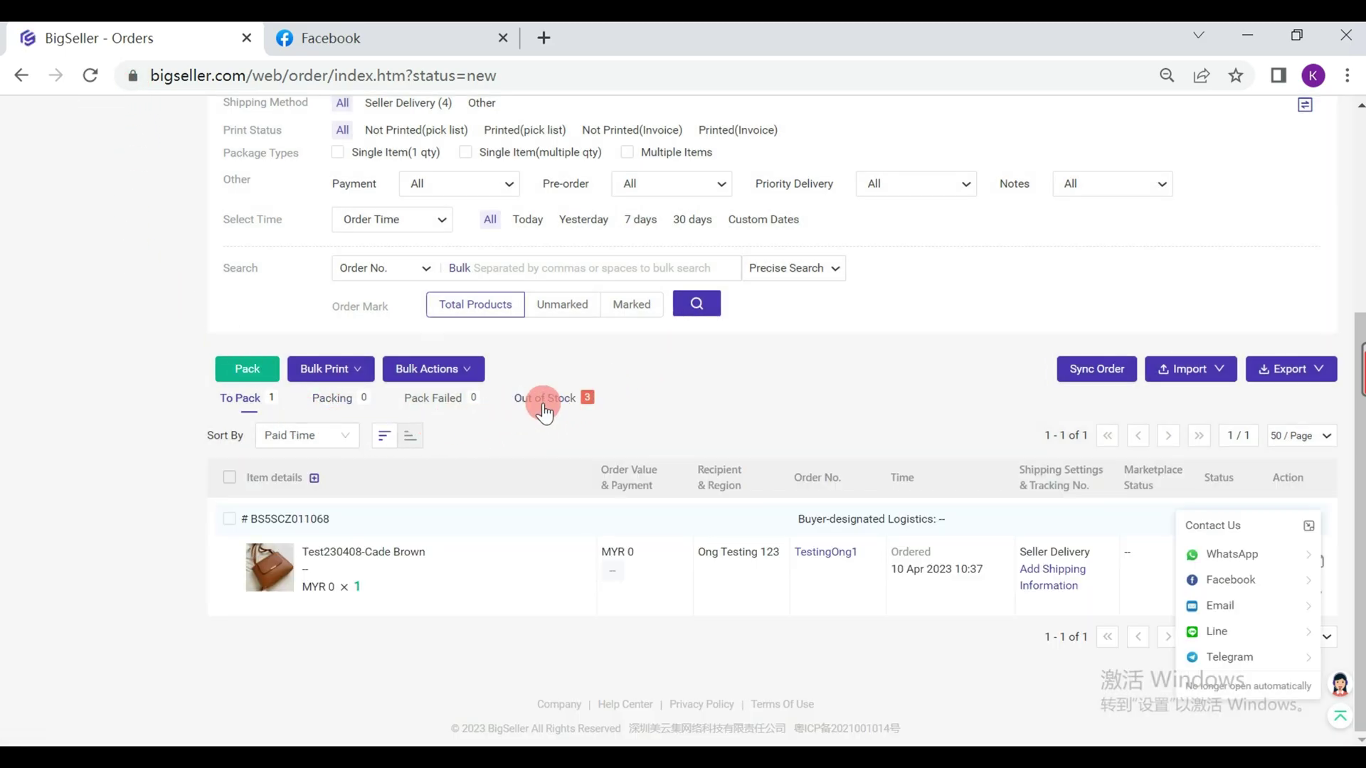
# Step: Select Facebook order BS5SCZ011064 in In Process Orders, skipping the guide
pyautogui.scroll(4, 194, 365)
pyautogui.click(91, 270)
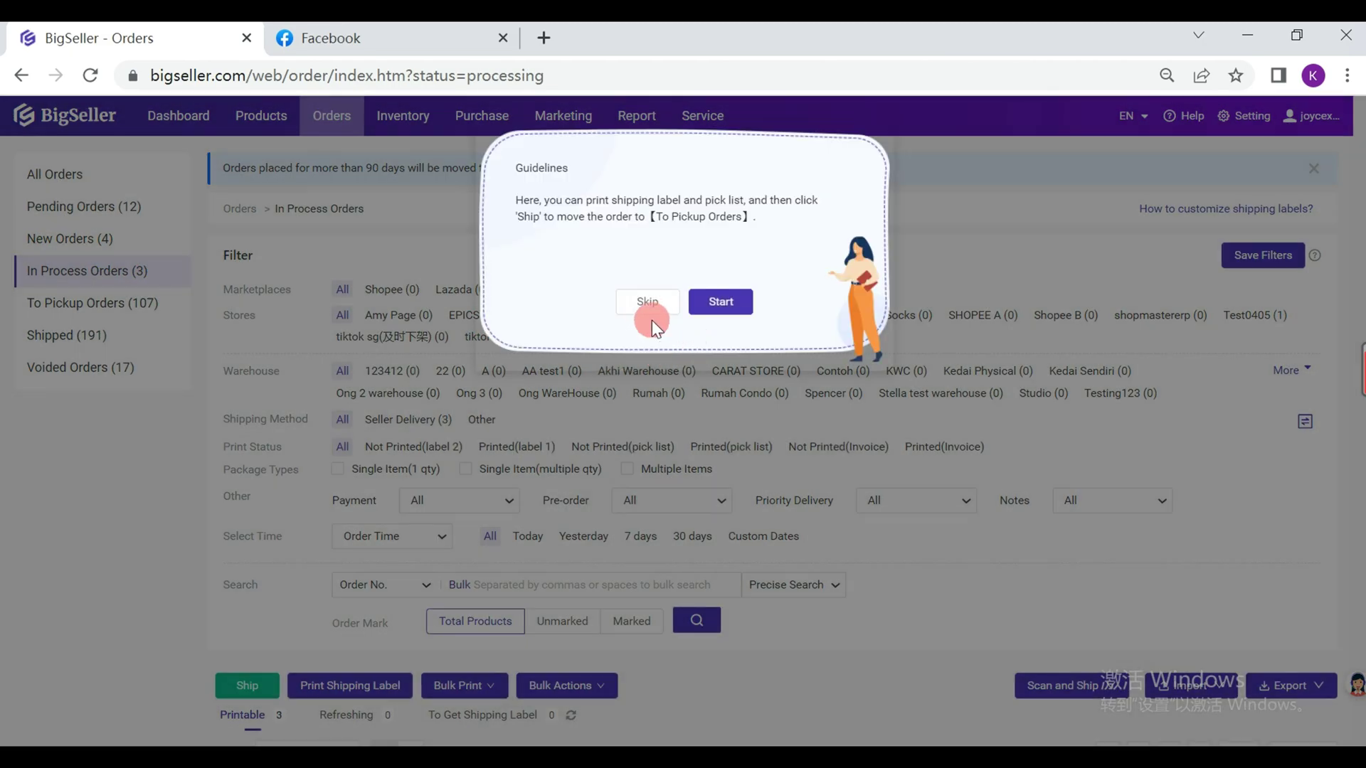
pyautogui.click(650, 312)
pyautogui.scroll(-7, 676, 415)
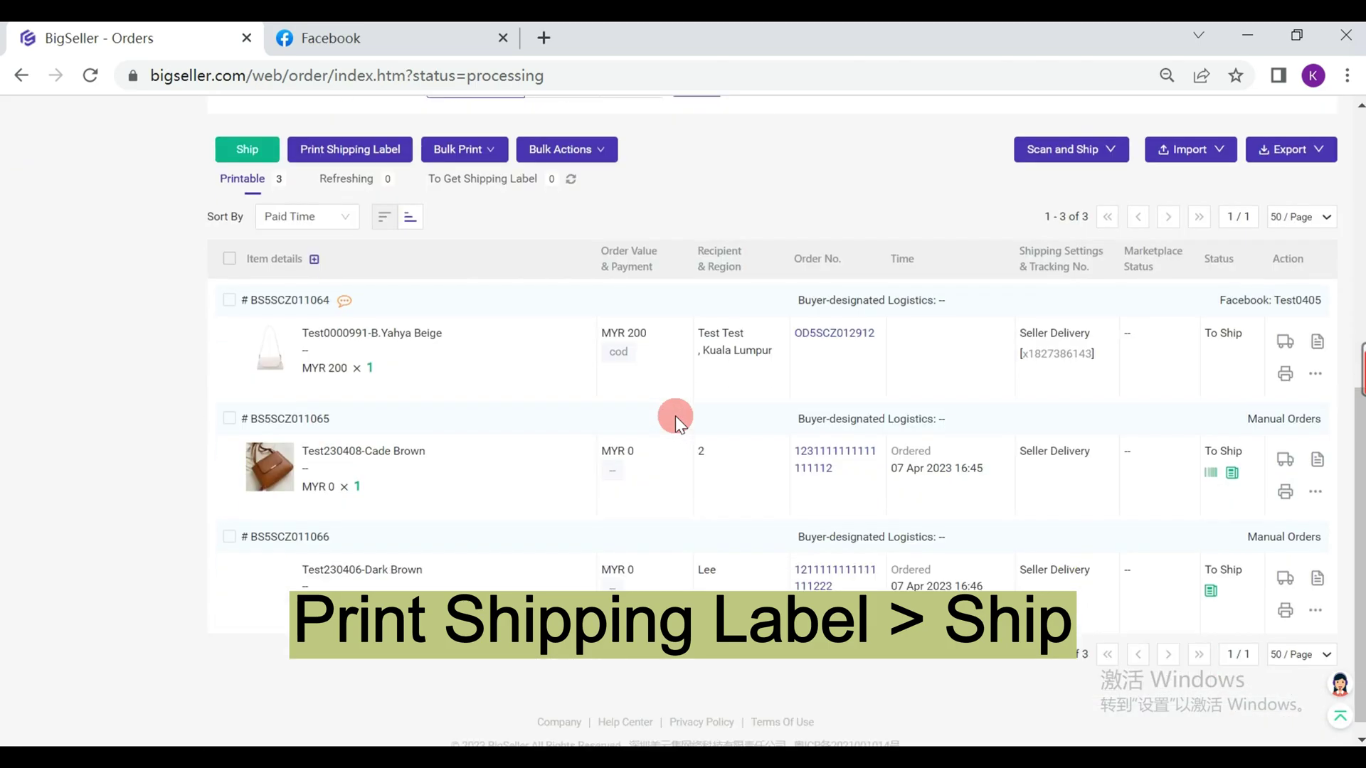
pyautogui.click(229, 299)
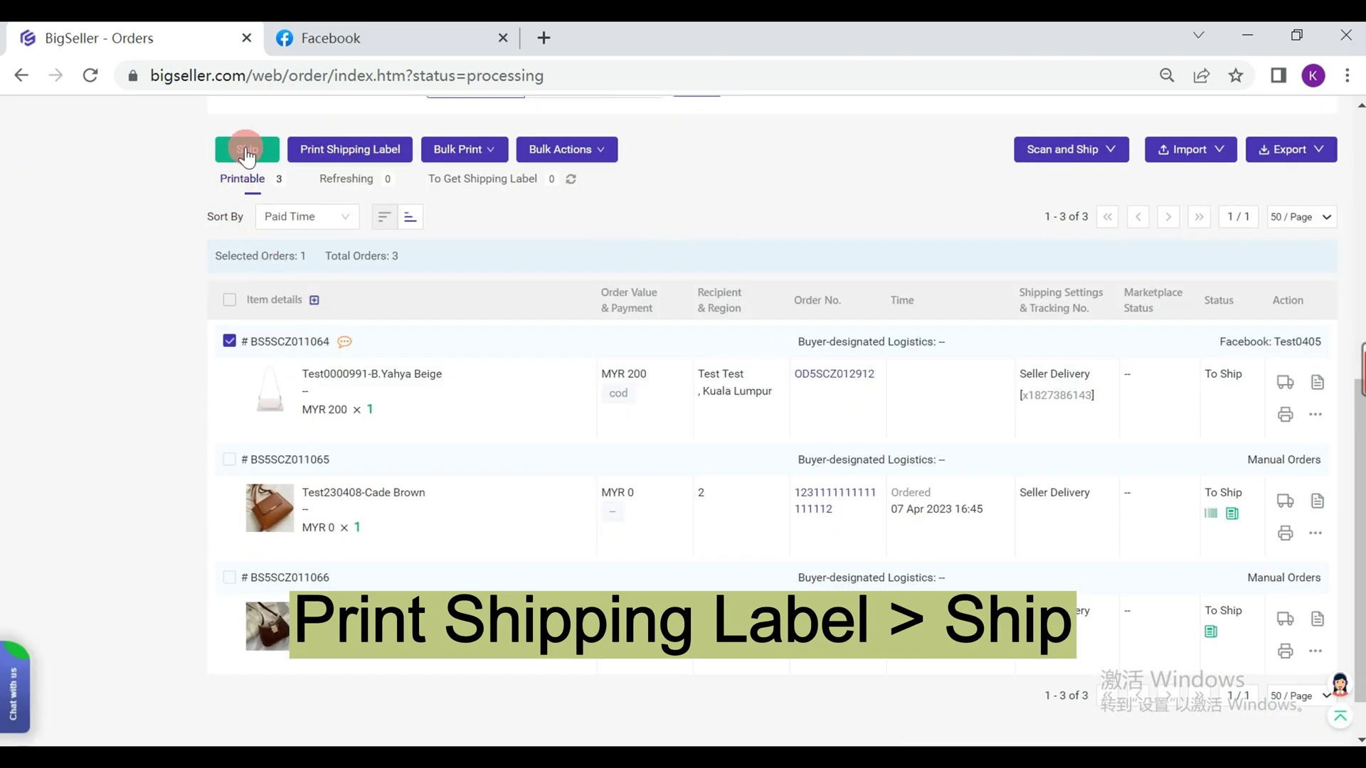
# Step: Print the order's shipping label with General Printing and close the confirmation
pyautogui.click(341, 149)
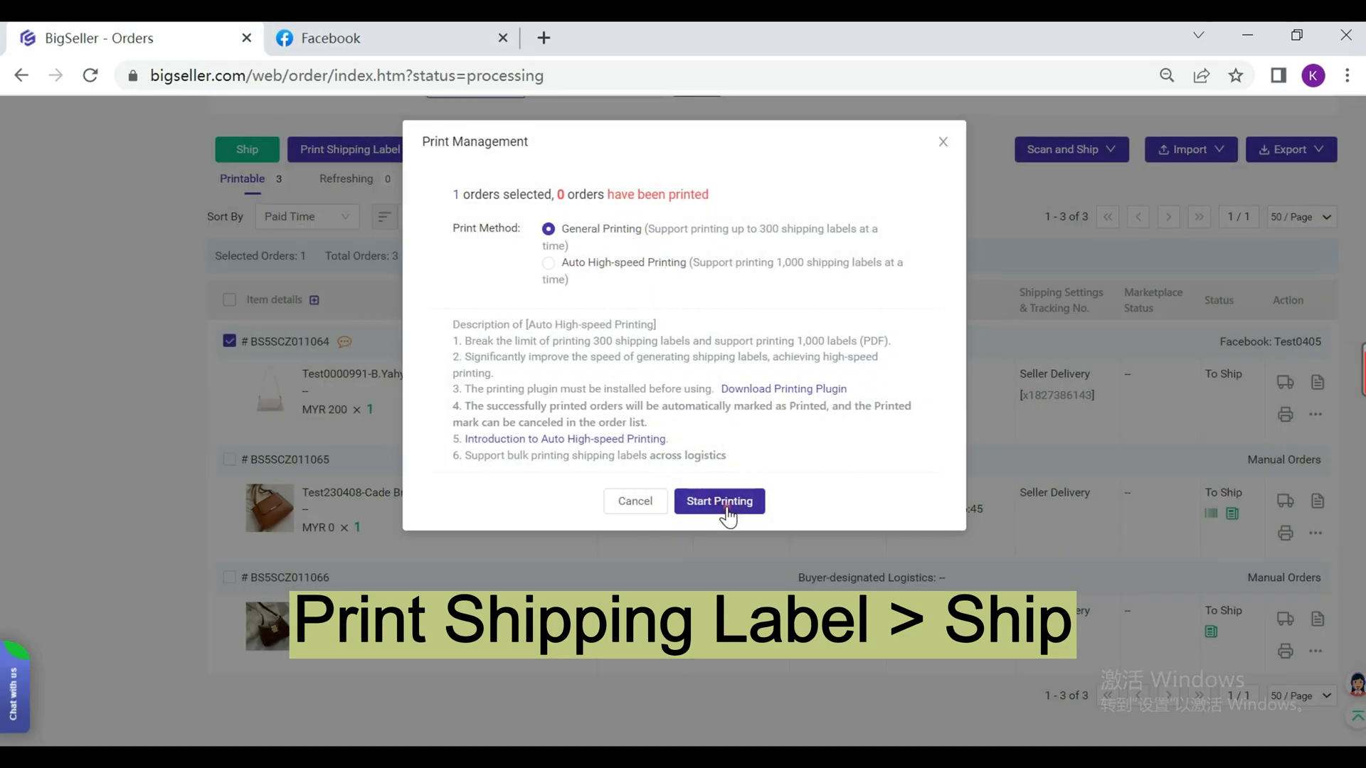
pyautogui.click(719, 501)
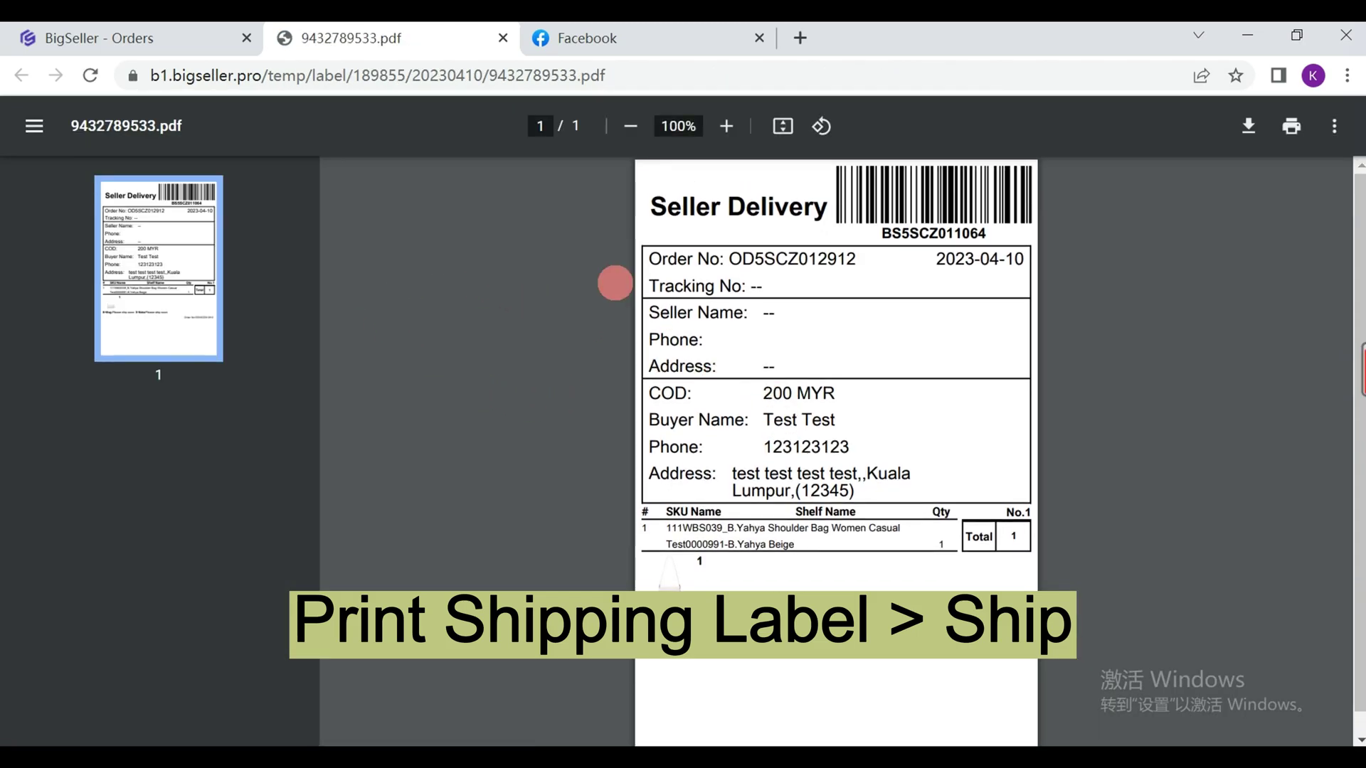
pyautogui.click(161, 39)
pyautogui.click(627, 248)
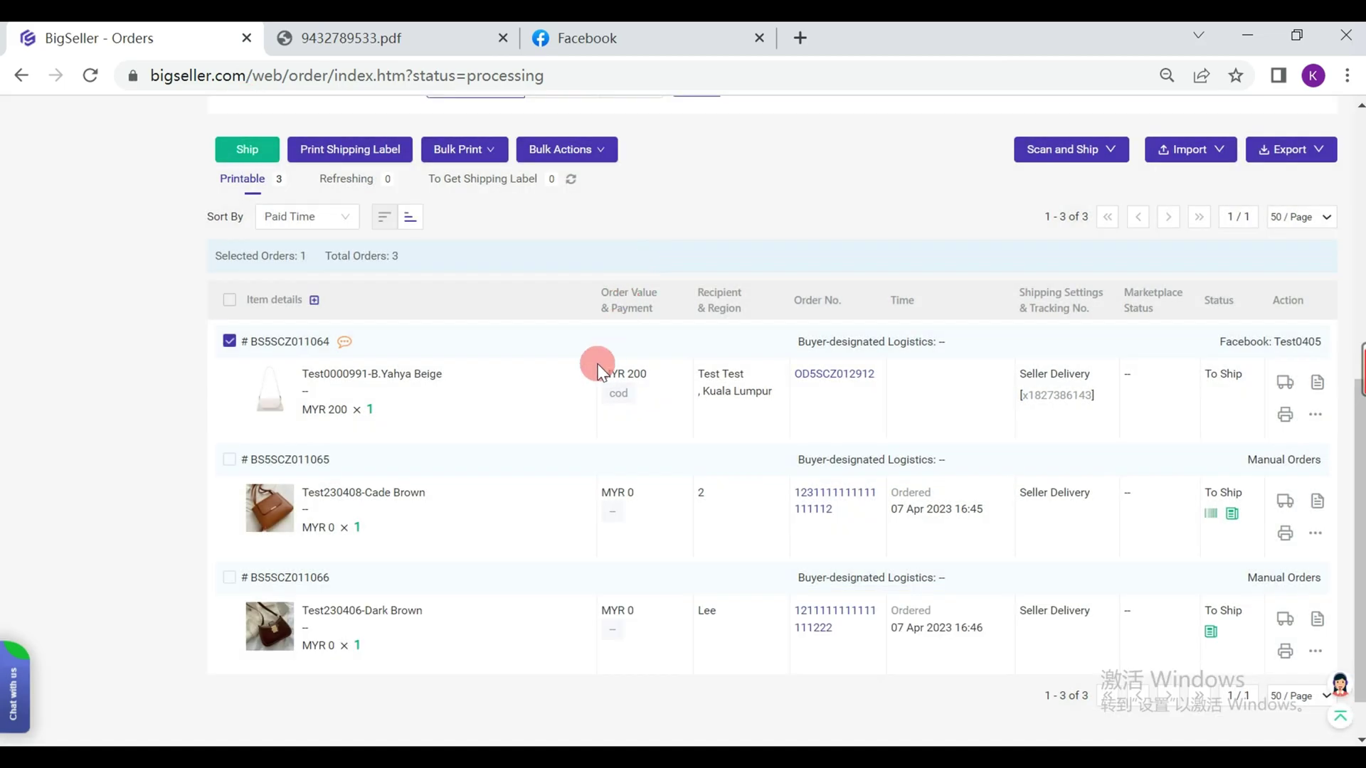
# Step: Ship order BS5SCZ011064, with 1 succeeded and 0 failed
pyautogui.click(458, 150)
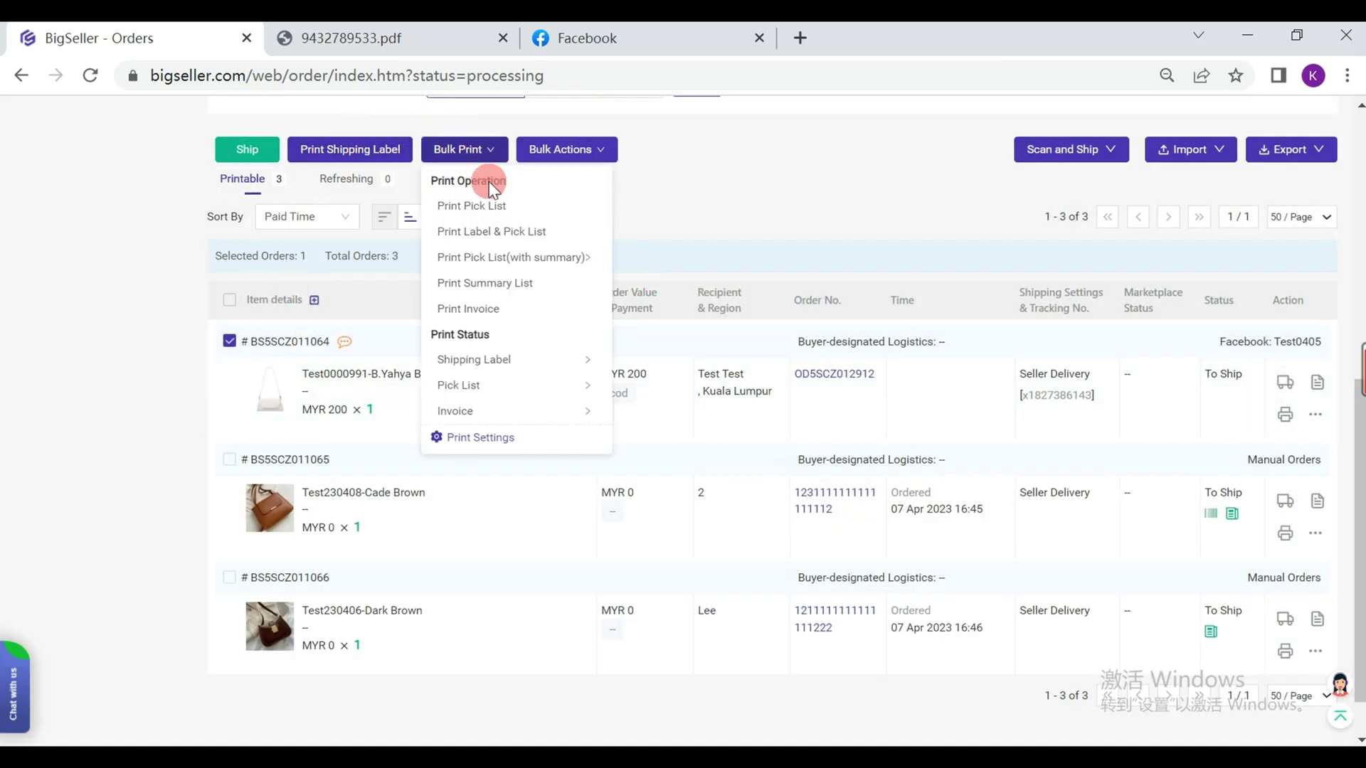
pyautogui.click(562, 149)
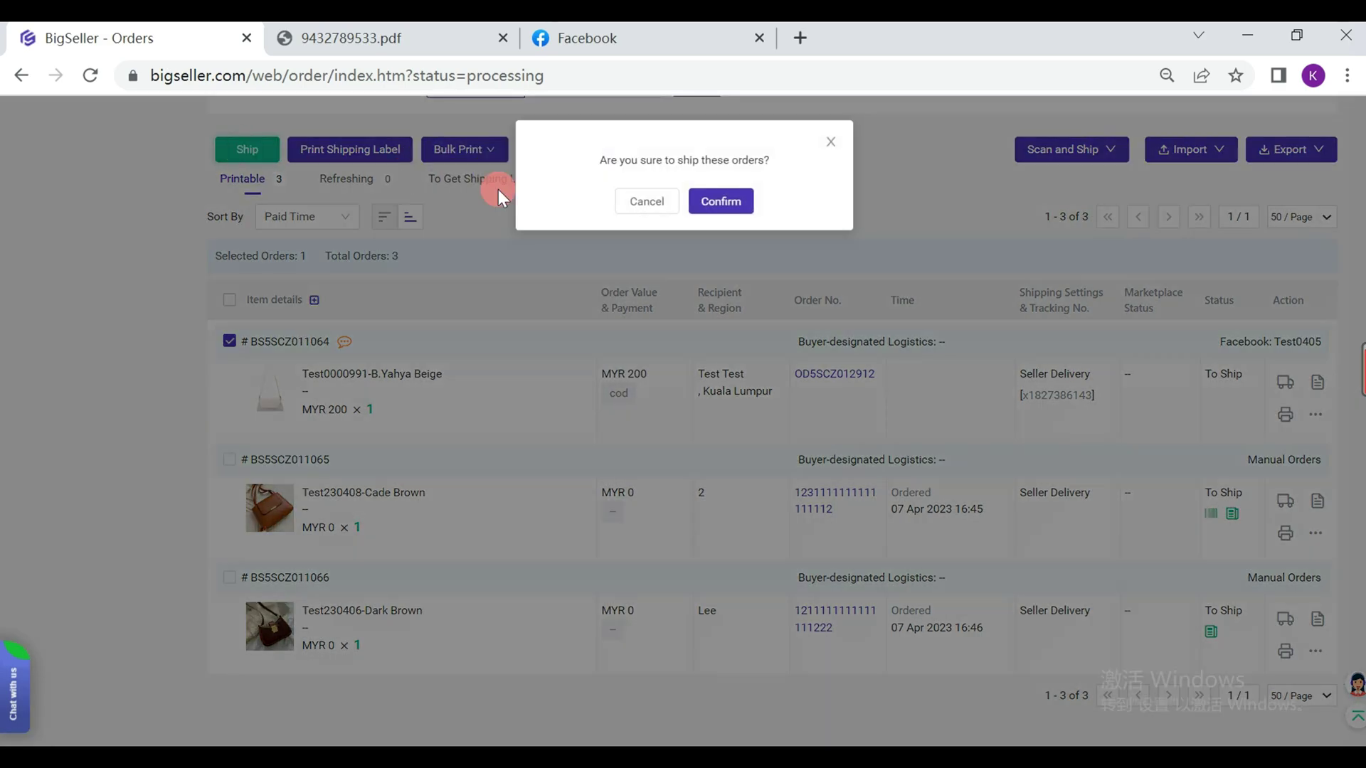
pyautogui.click(718, 202)
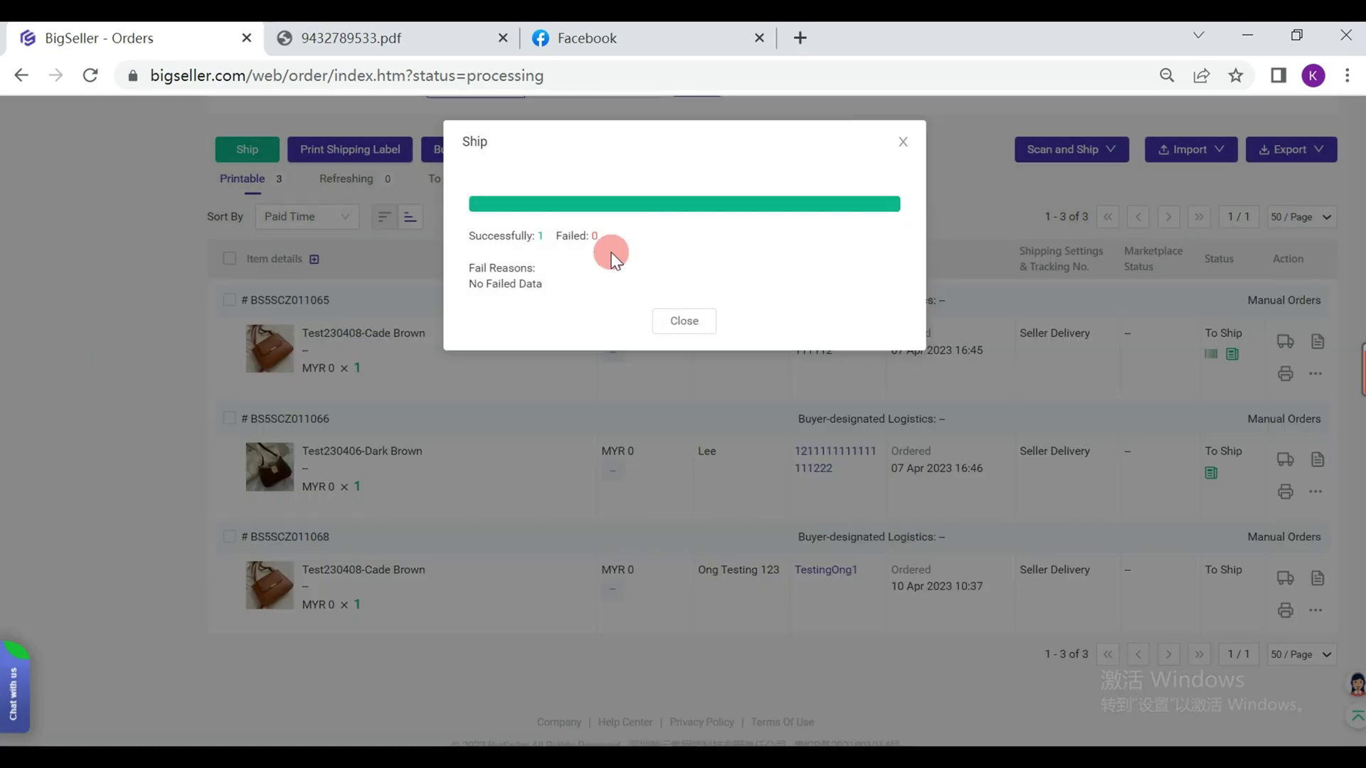
pyautogui.click(672, 320)
pyautogui.scroll(6, 463, 360)
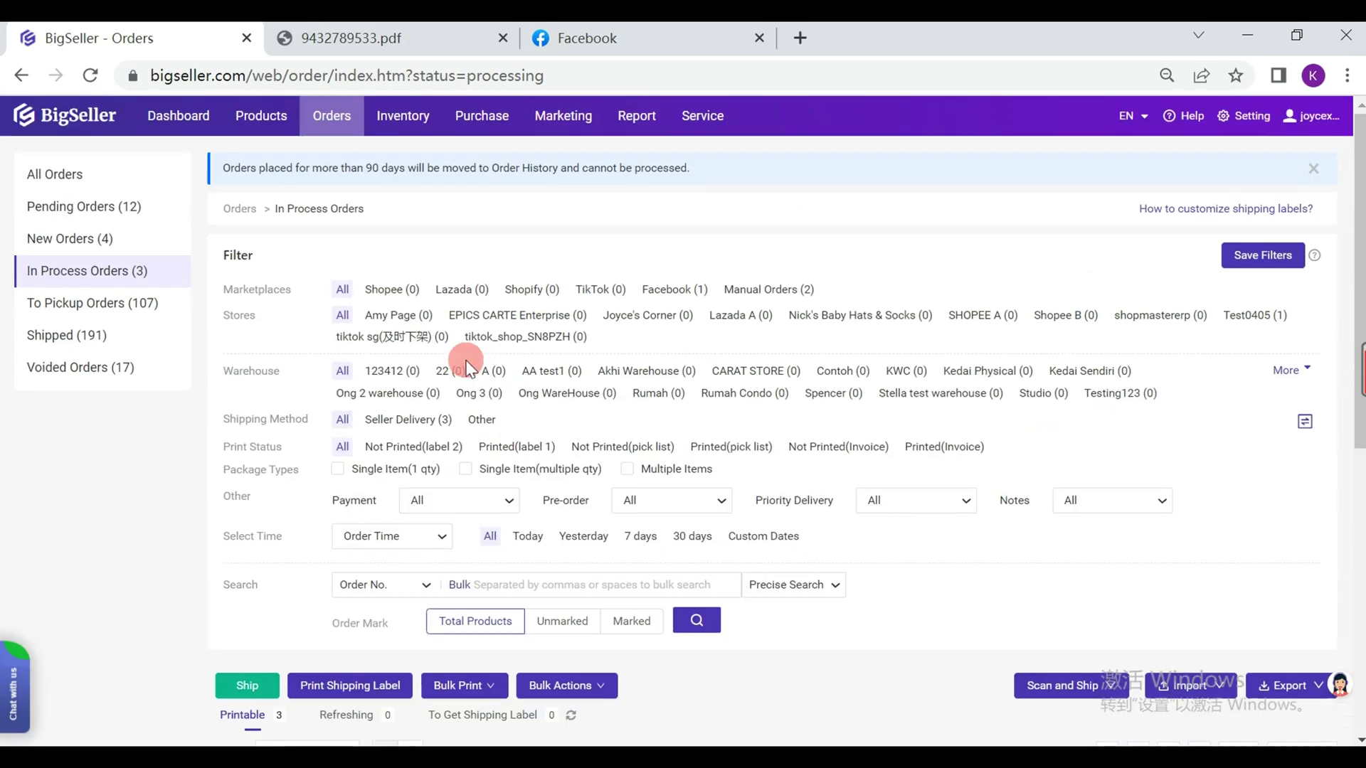
pyautogui.click(117, 302)
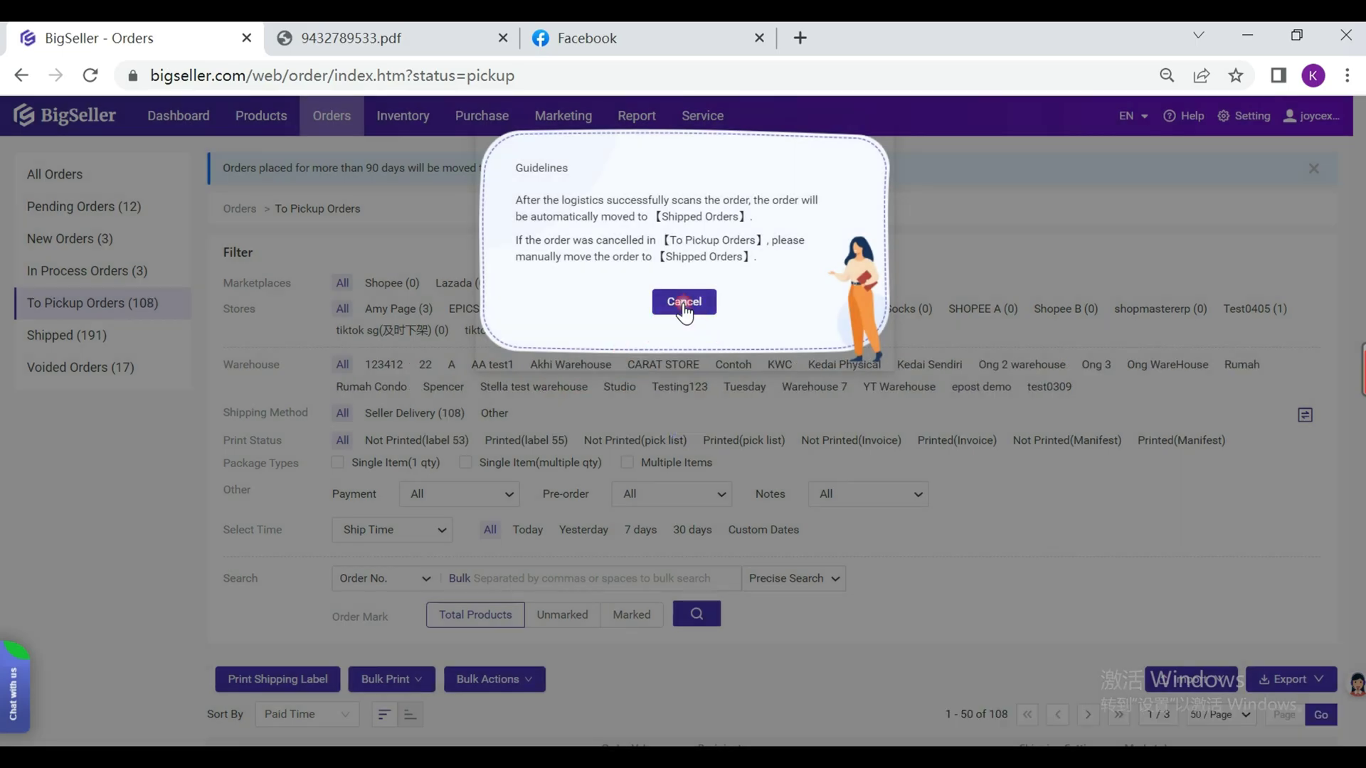
# Step: Dismiss the pickup guidelines and select order BS5SCZ011064 in To Pickup Orders
pyautogui.click(685, 305)
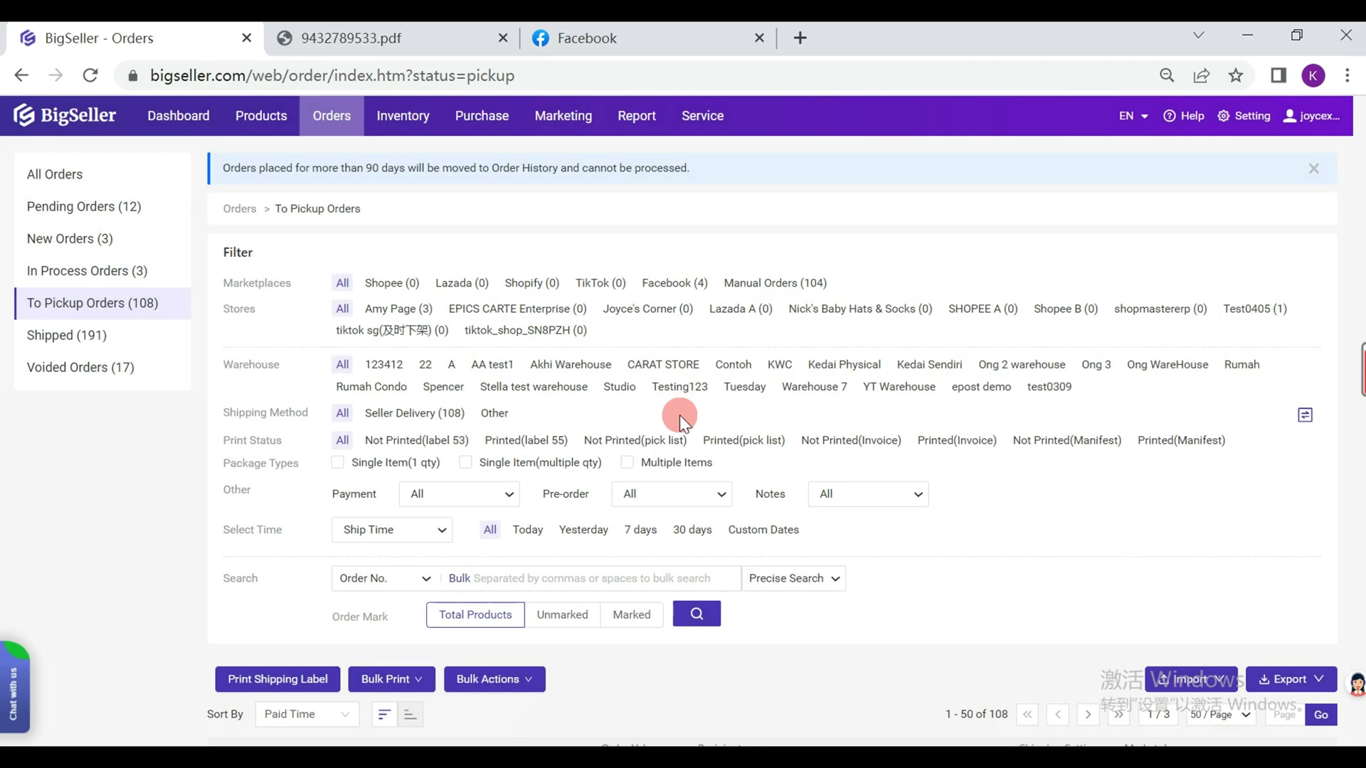
pyautogui.scroll(-6, 459, 362)
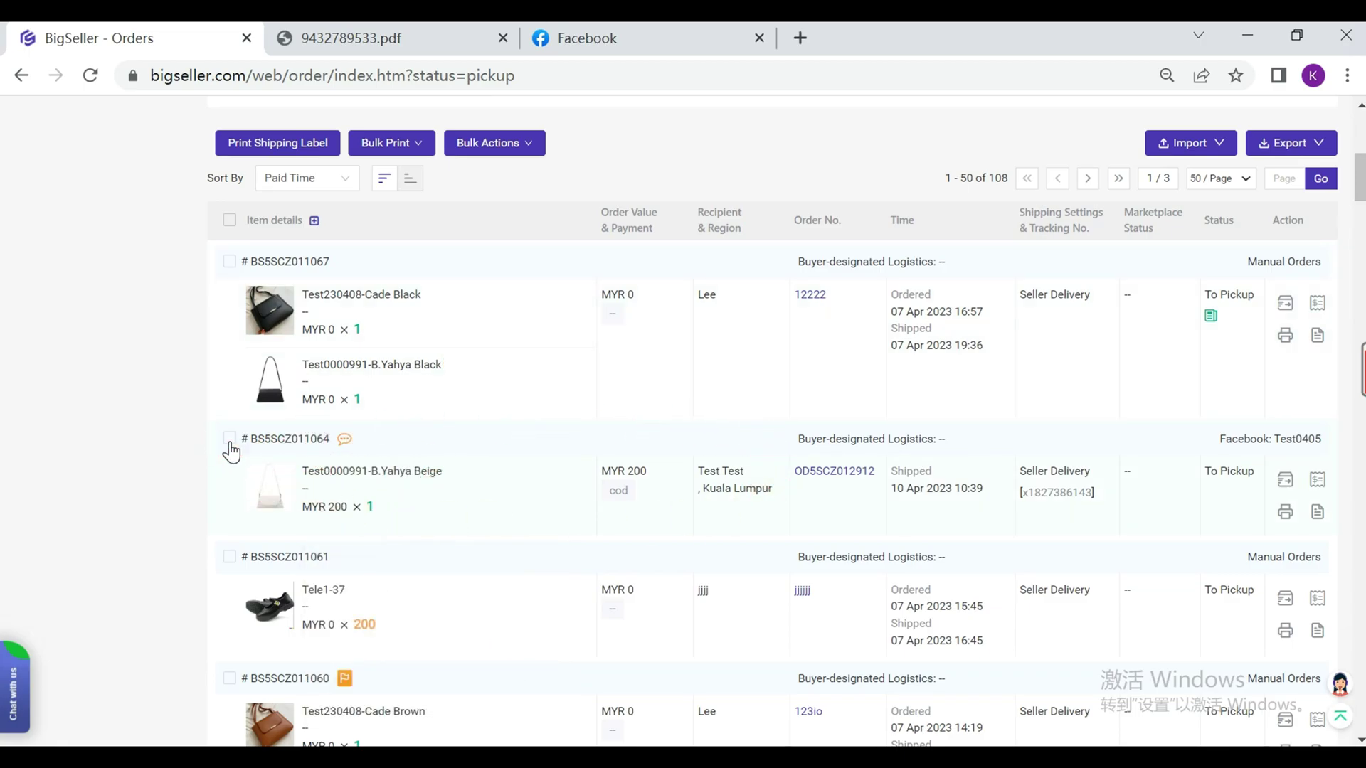
pyautogui.click(297, 427)
pyautogui.scroll(2, 299, 352)
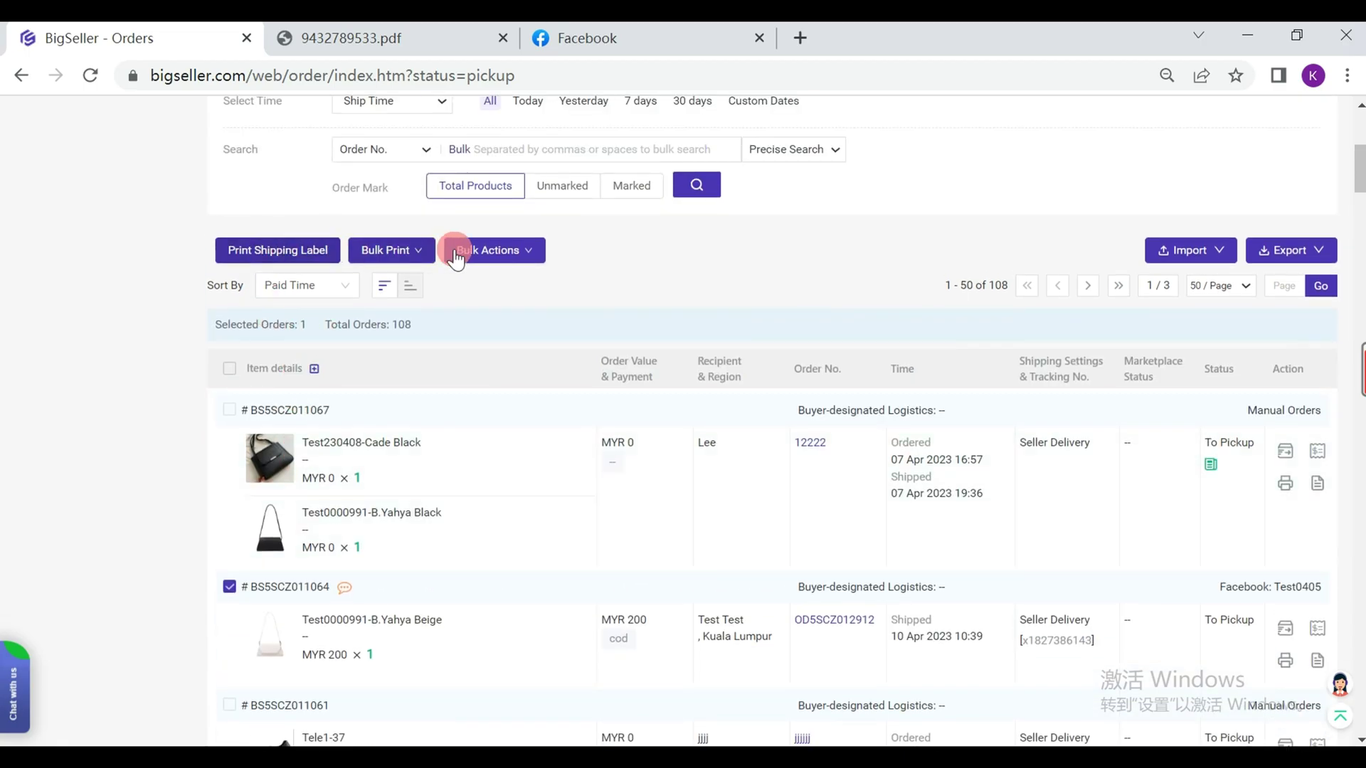
# Step: Move the order to Shipped, confirming the package has been shipped
pyautogui.click(469, 250)
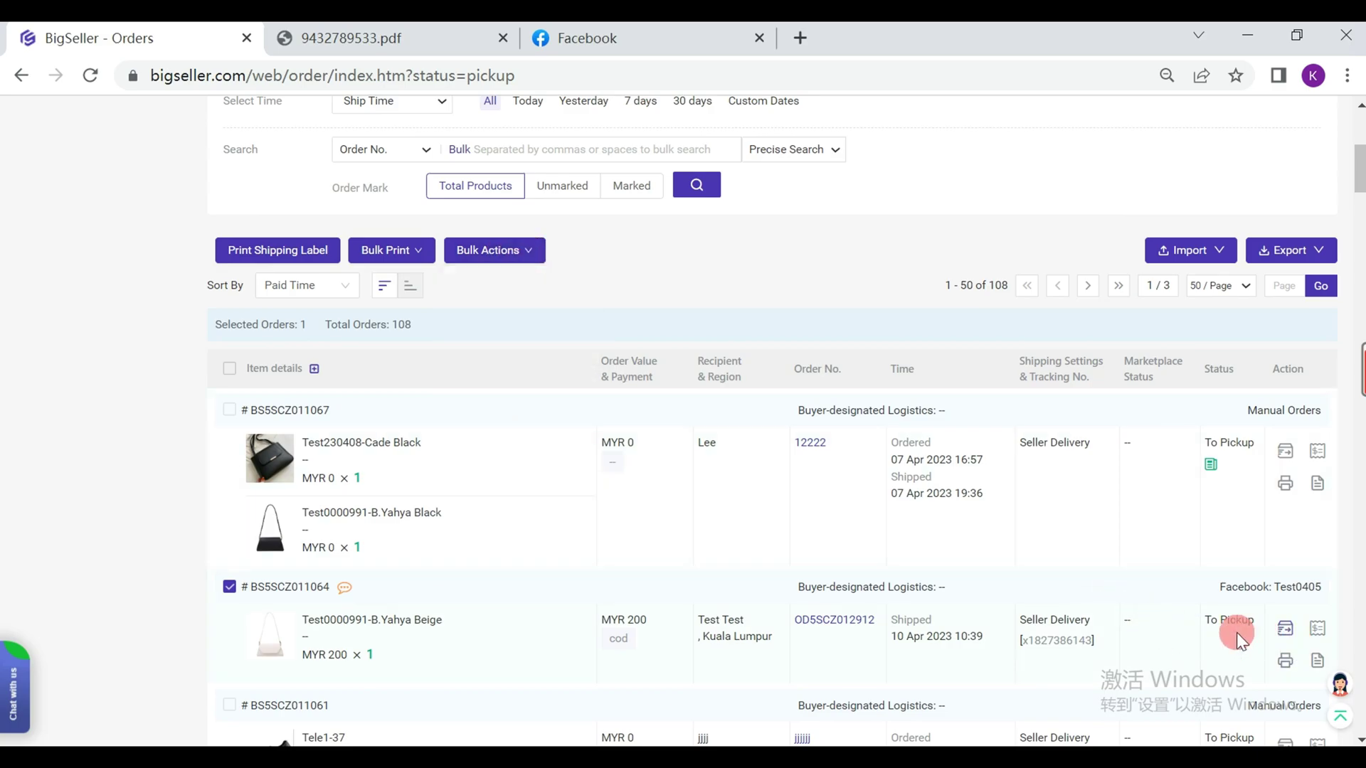
pyautogui.click(1285, 629)
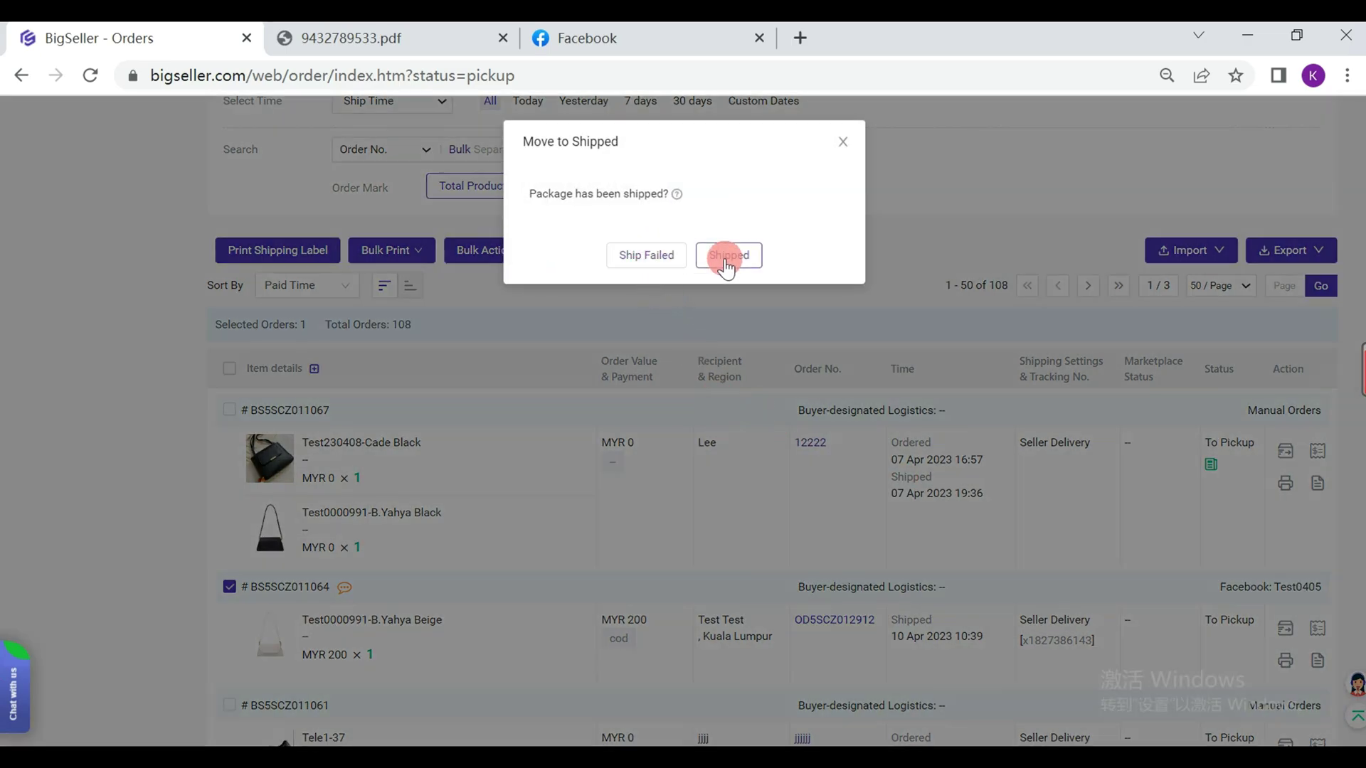
pyautogui.click(677, 190)
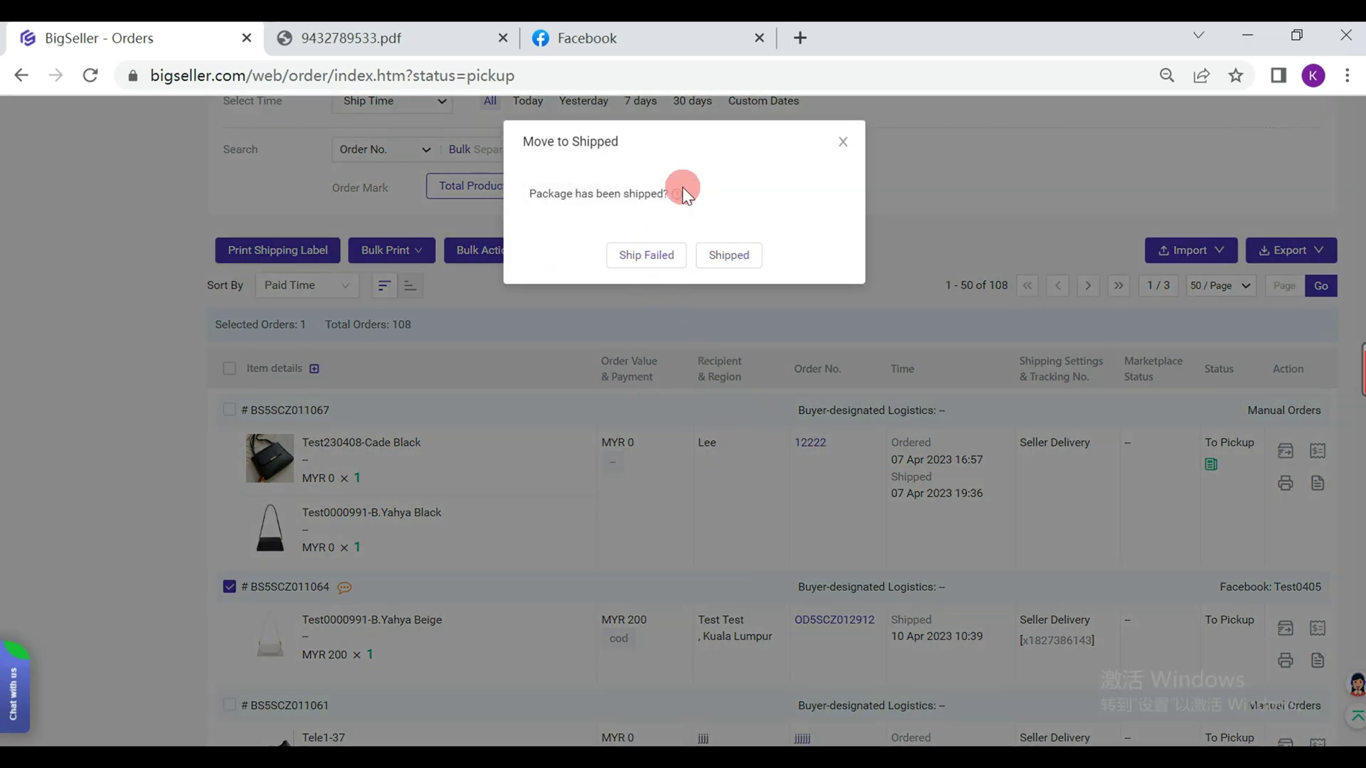
pyautogui.click(733, 259)
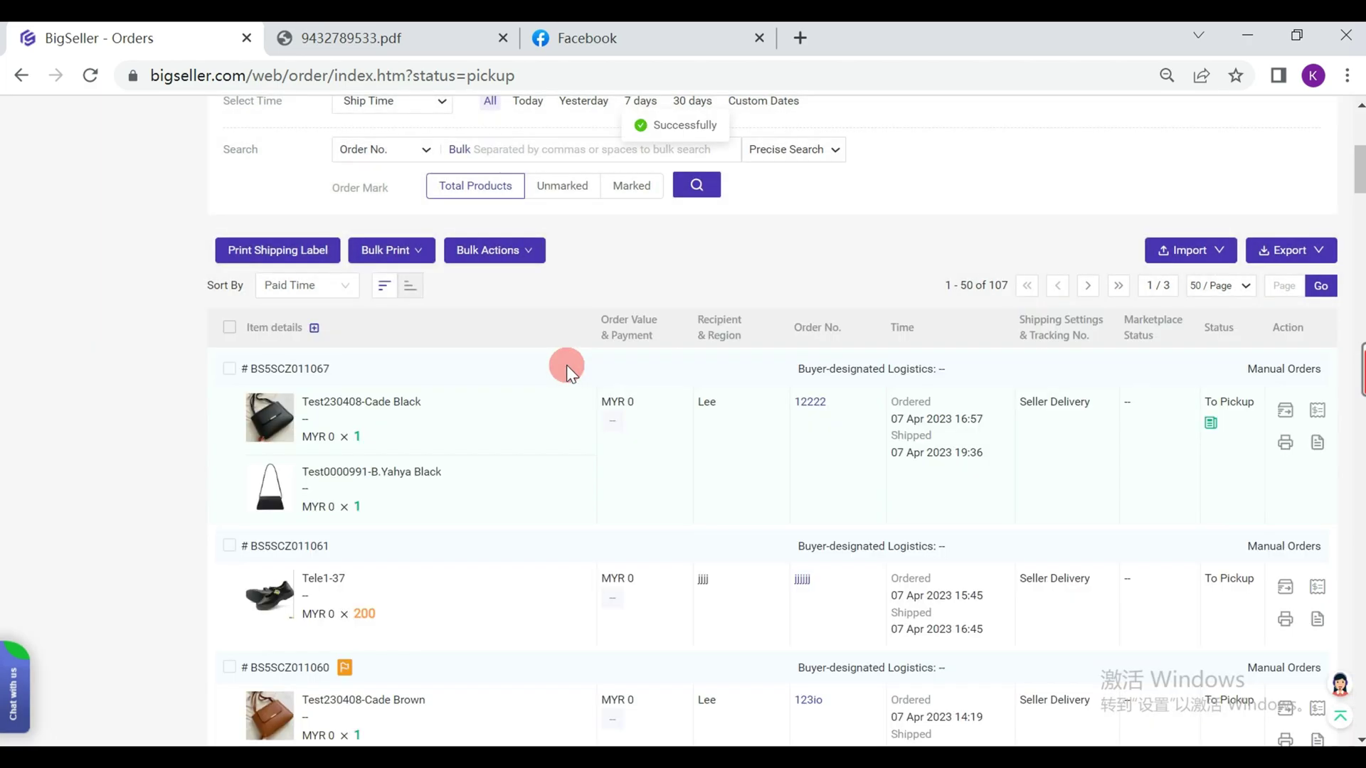
pyautogui.scroll(5, 498, 362)
# Step: Review and refresh the Shipped list to find order BS5SCZ011064
pyautogui.click(117, 344)
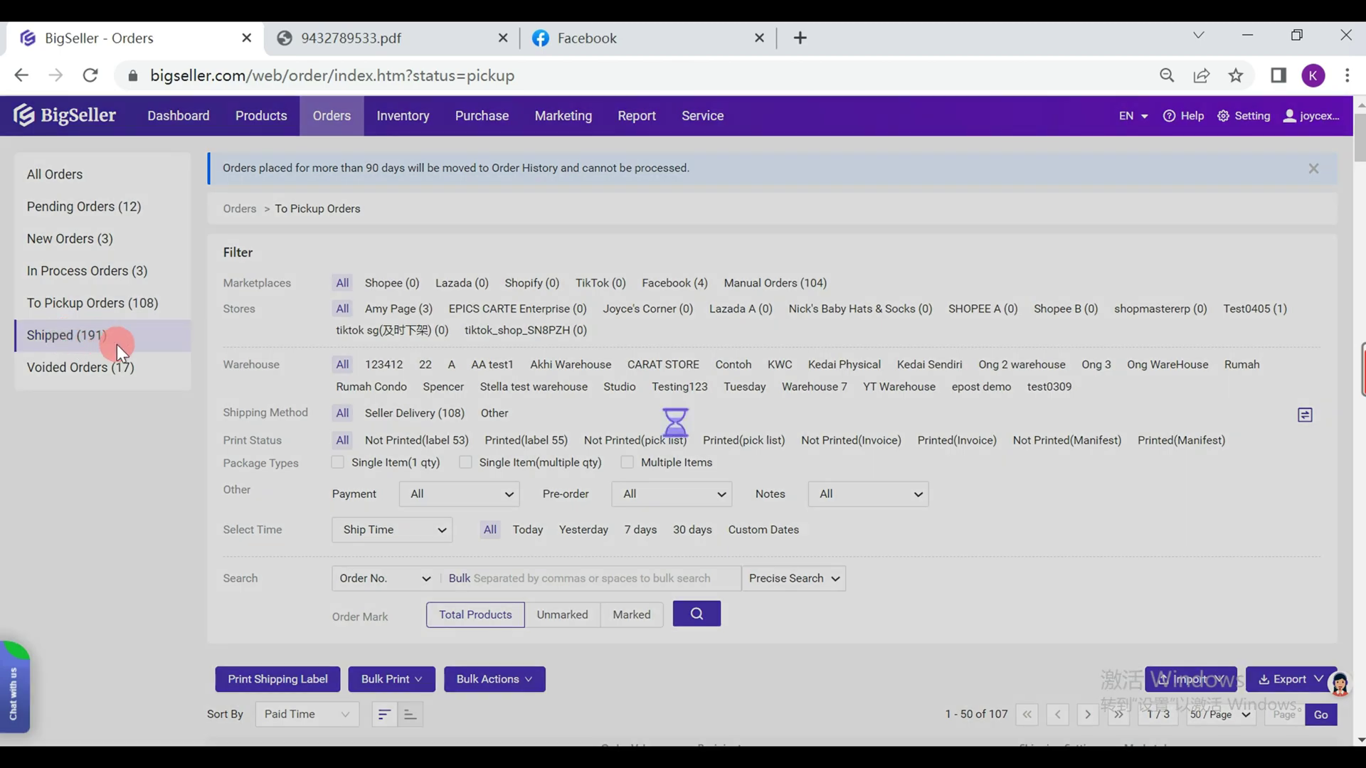
pyautogui.scroll(-8, 670, 404)
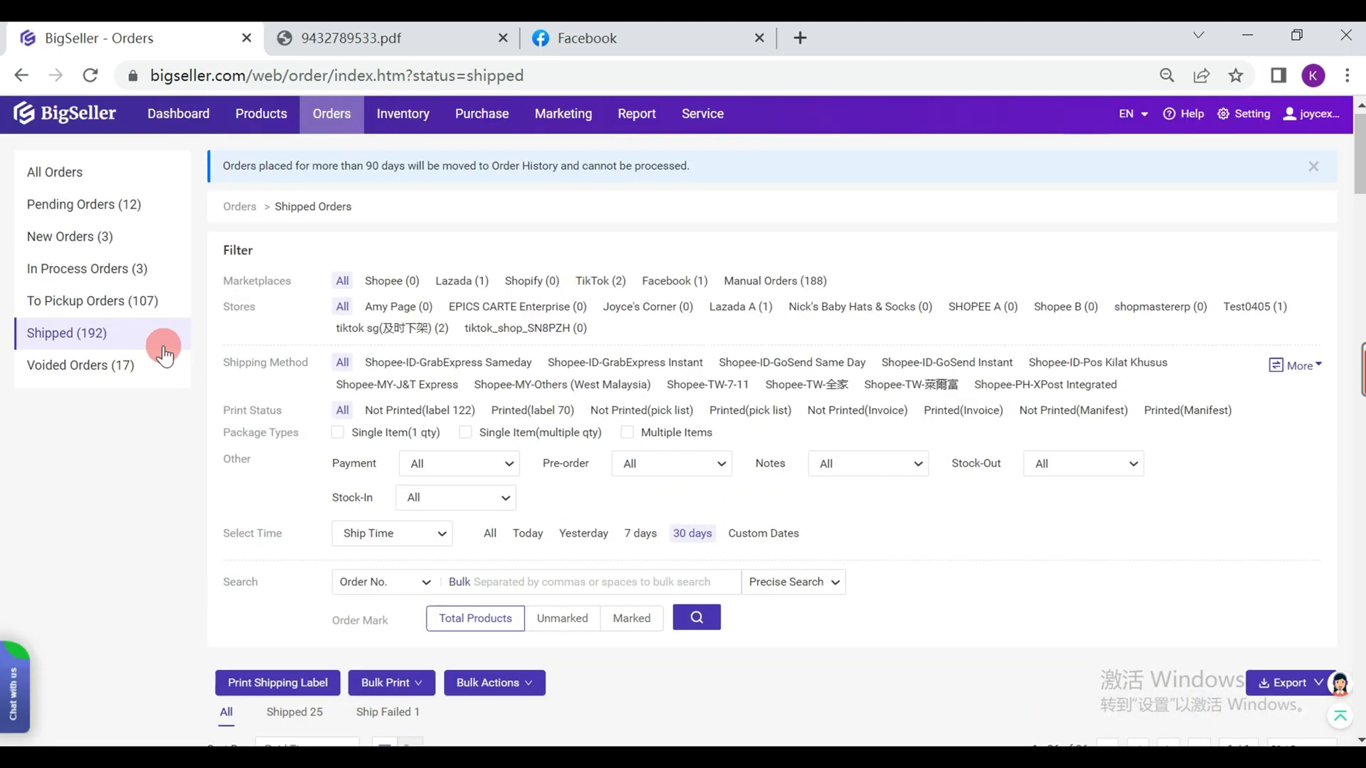
pyautogui.scroll(-6, 246, 390)
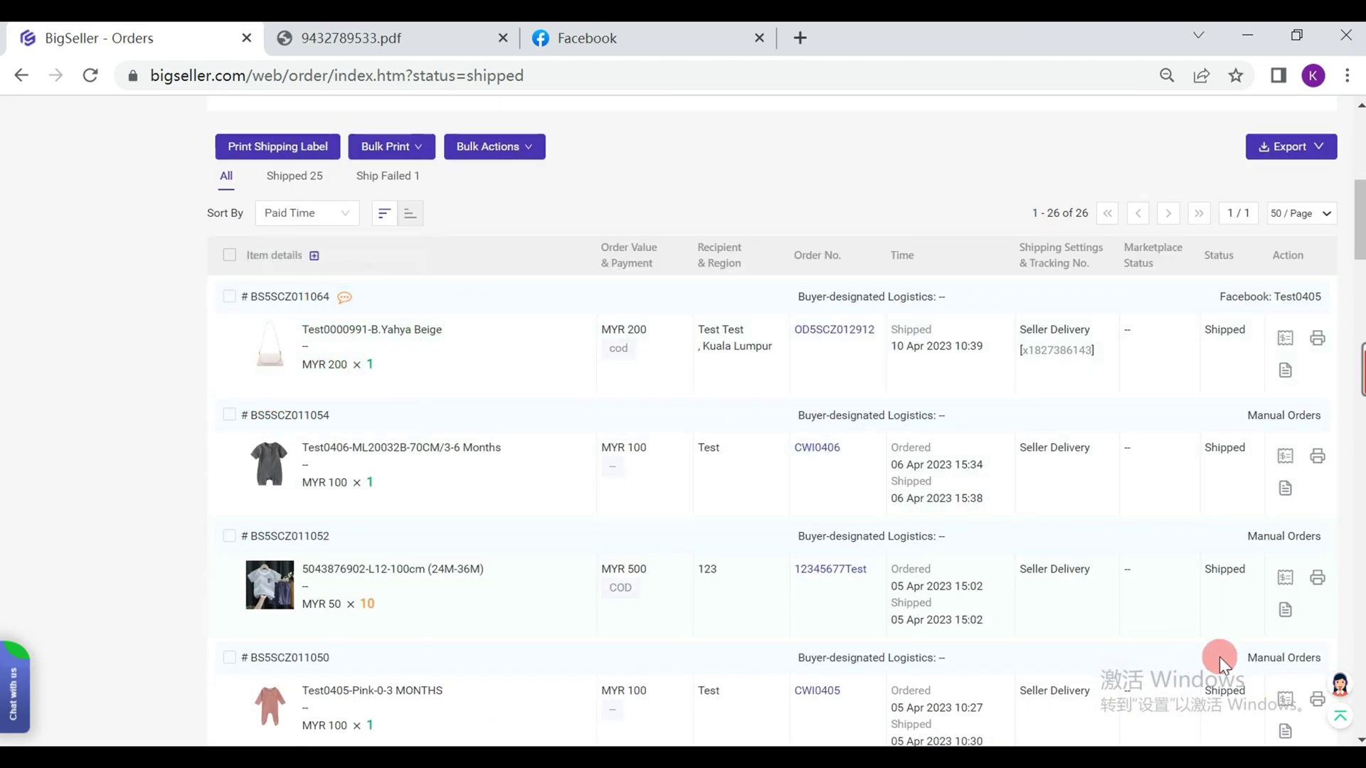
pyautogui.click(1330, 725)
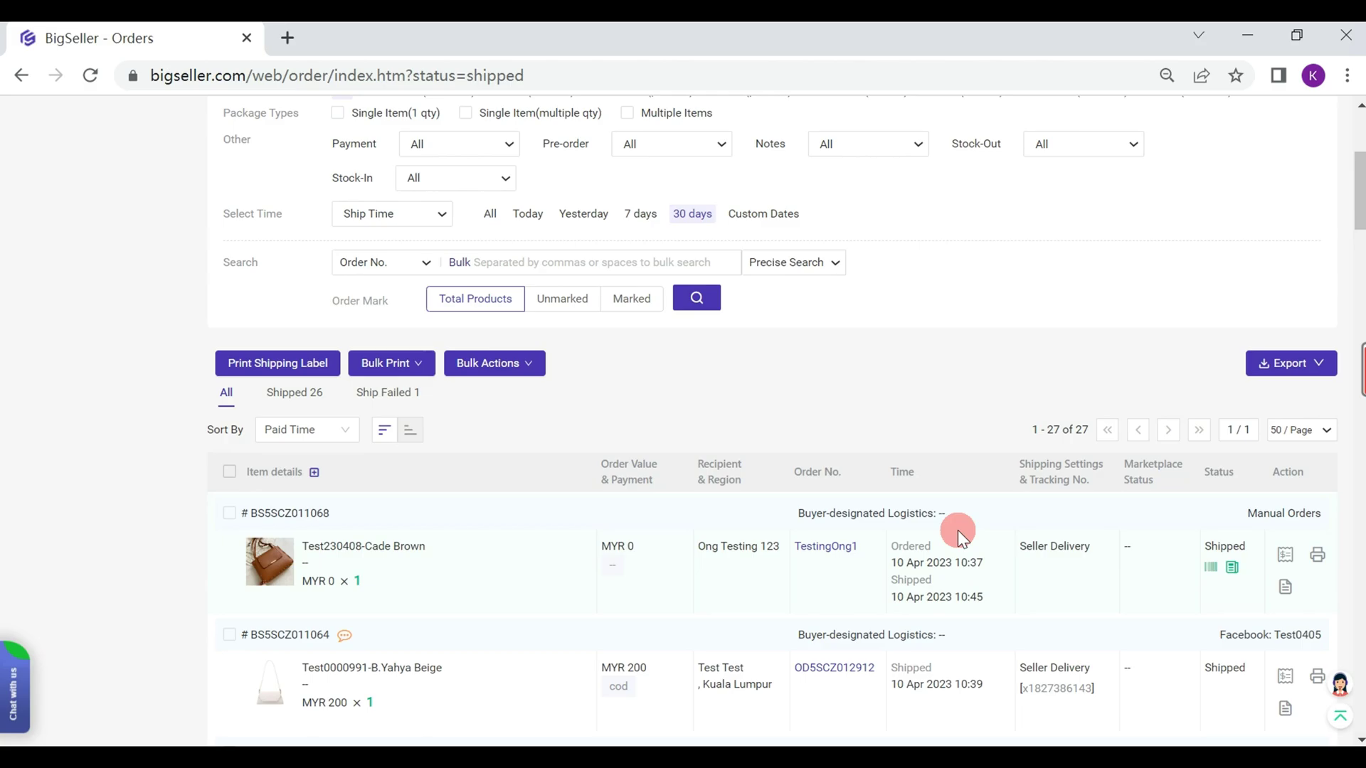
# Step: Filter Pending Orders to Unapproved status, which lists no orders
pyautogui.scroll(5, 957, 531)
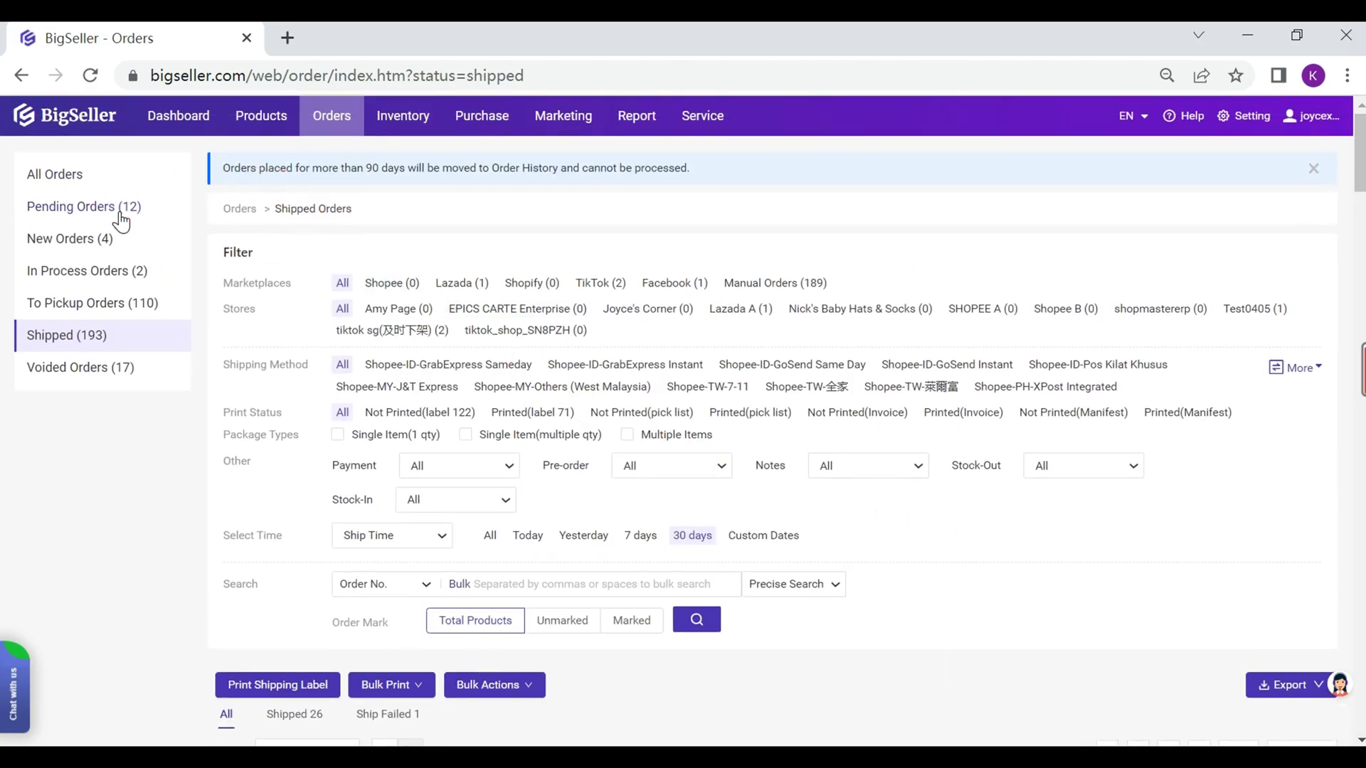
pyautogui.click(119, 213)
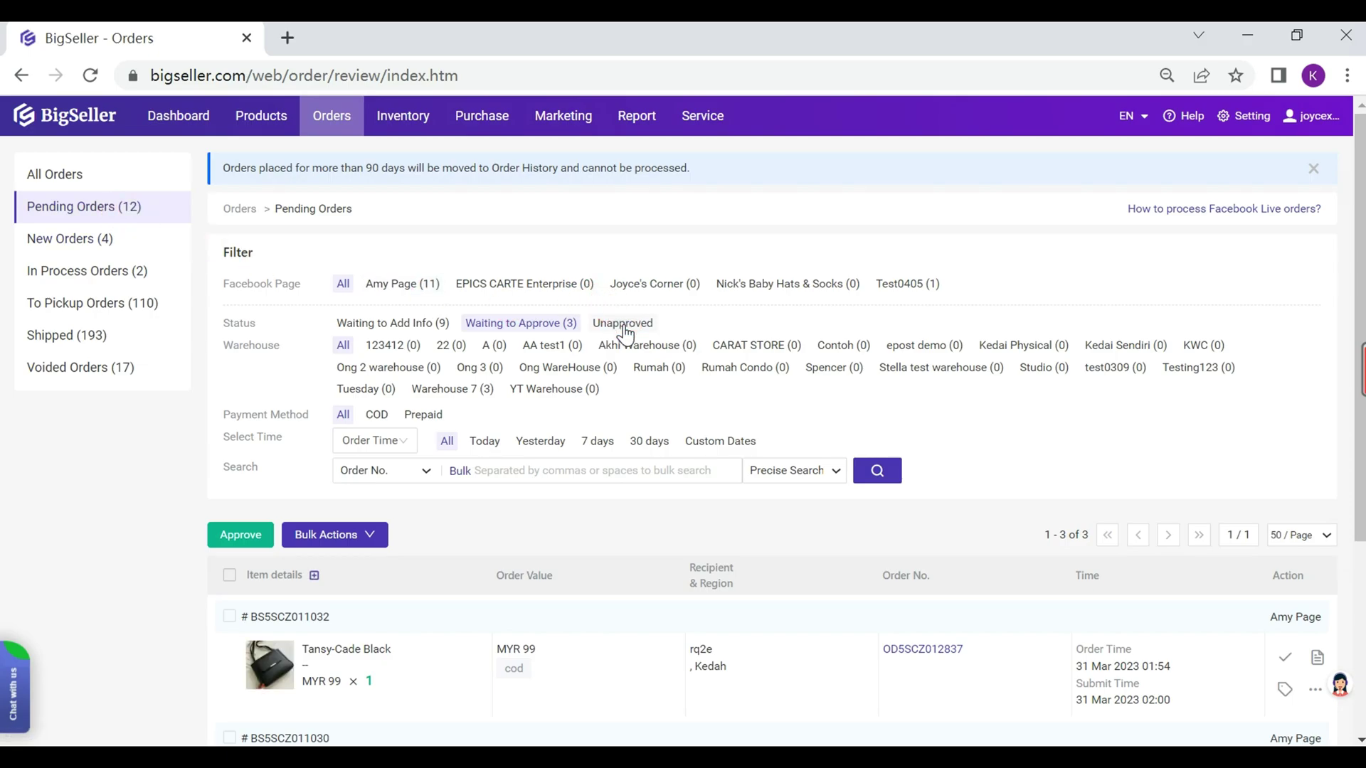
pyautogui.click(623, 324)
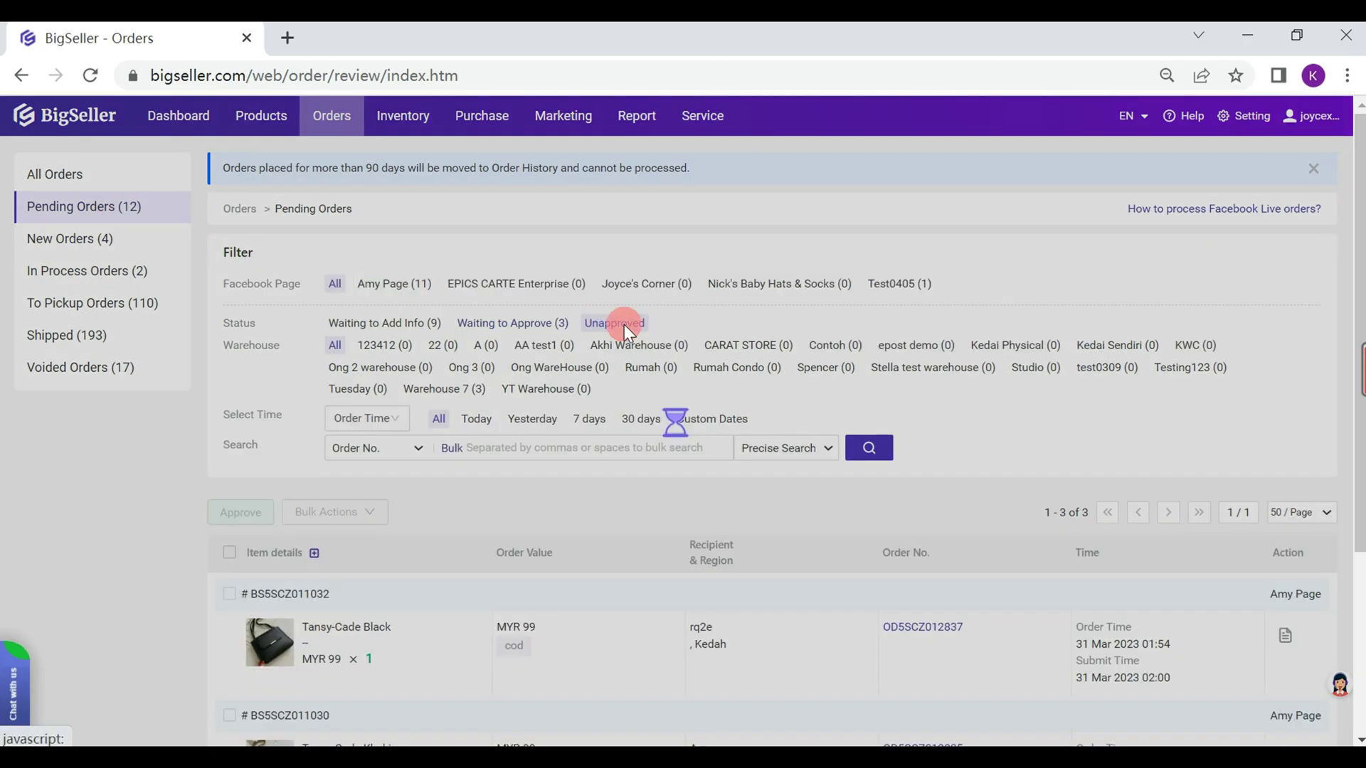